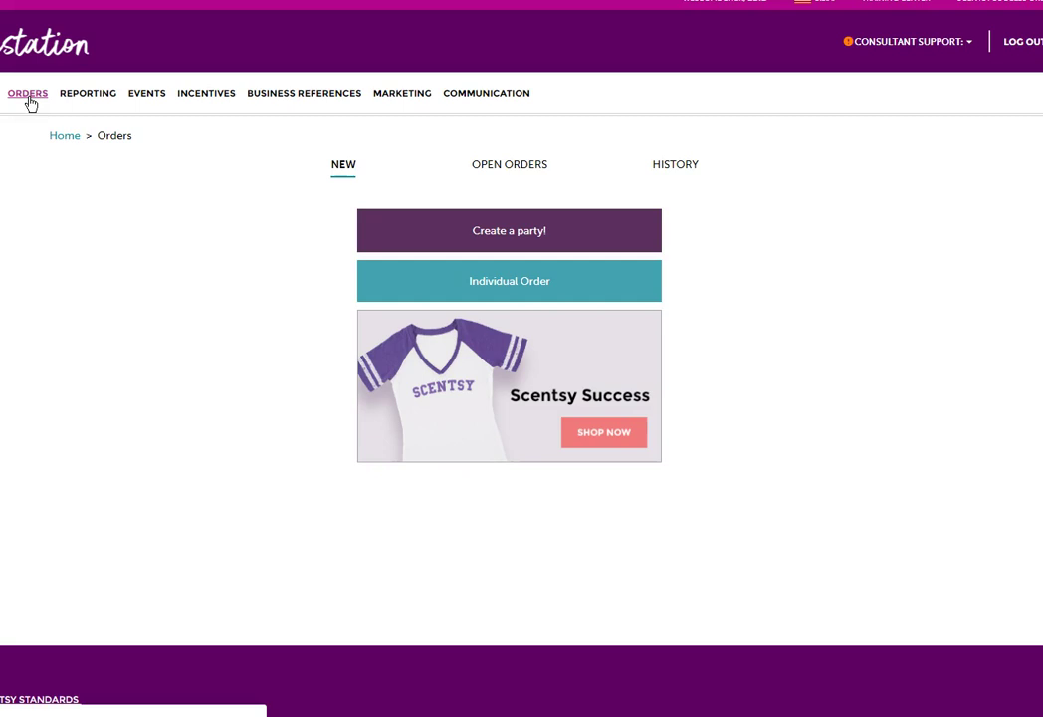
Create a party named "Test Party" and continue to the host details.
{"action": "left_click", "coordinate": [728, 268]}
{"action": "left_click", "coordinate": [585, 289]}
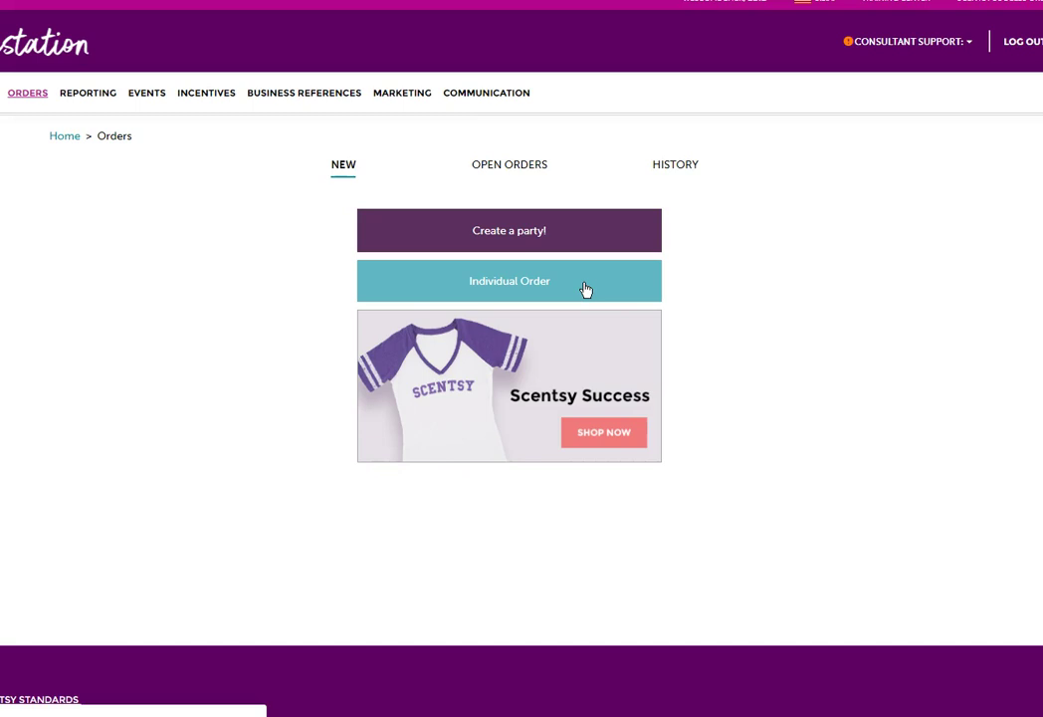
{"action": "left_click", "coordinate": [537, 237]}
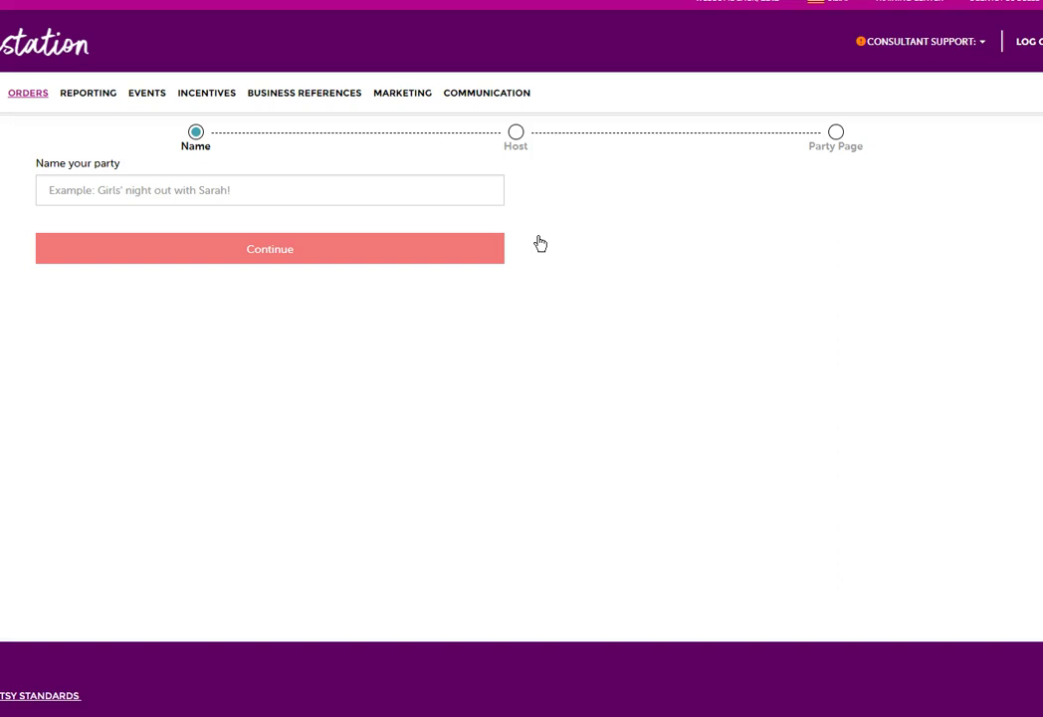
{"action": "left_click", "coordinate": [440, 191]}
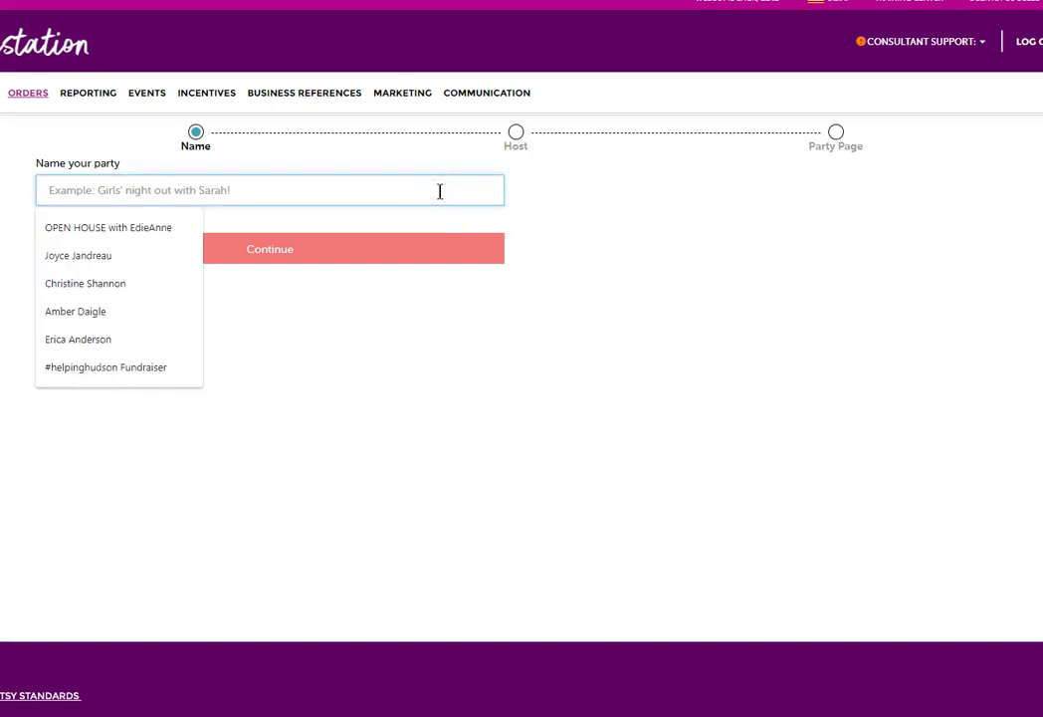
{"action": "type", "text": "Test Party"}
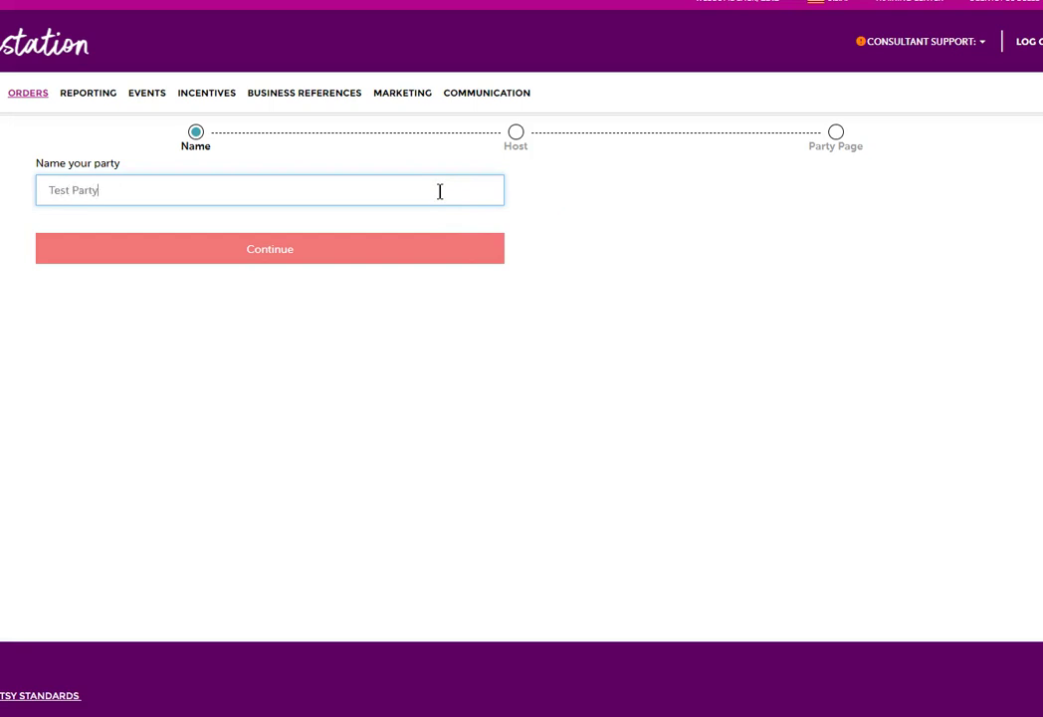
{"action": "left_click", "coordinate": [308, 251]}
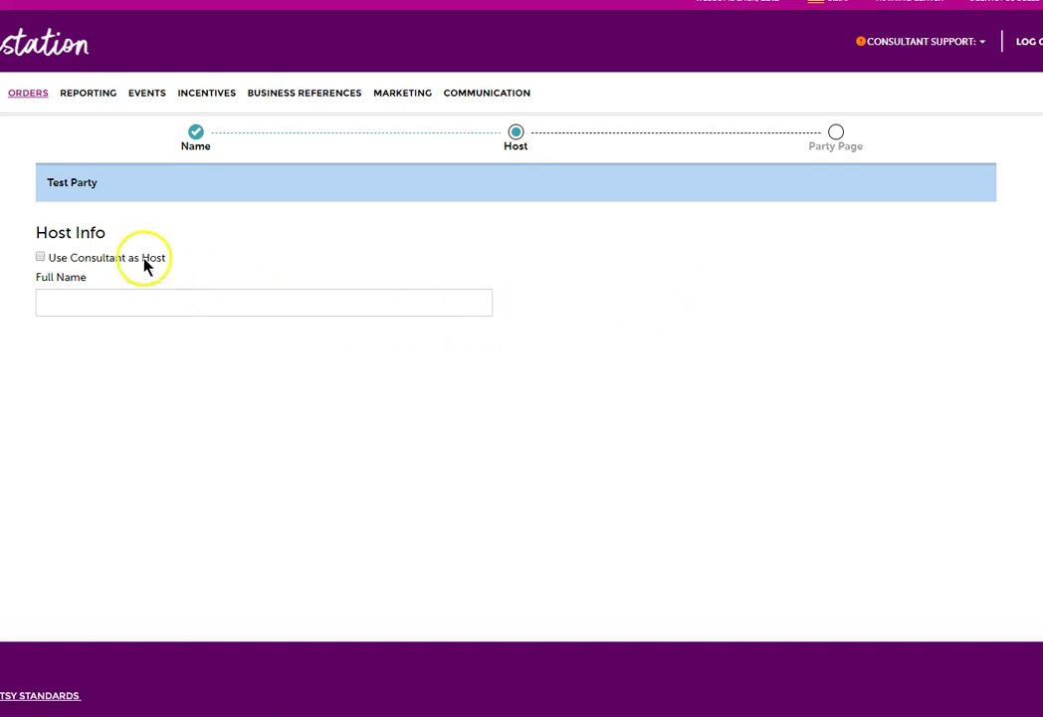
Look up the host by full name, choose the matching existing customer, and save the host info.
{"action": "left_click", "coordinate": [100, 302]}
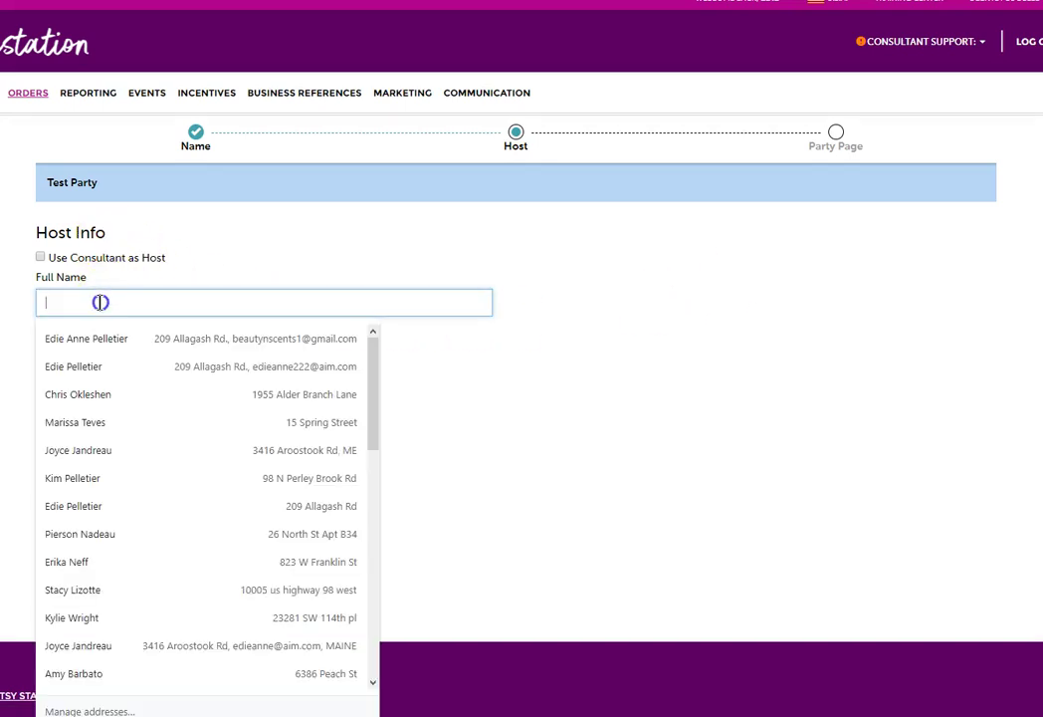
{"action": "left_click", "coordinate": [241, 277]}
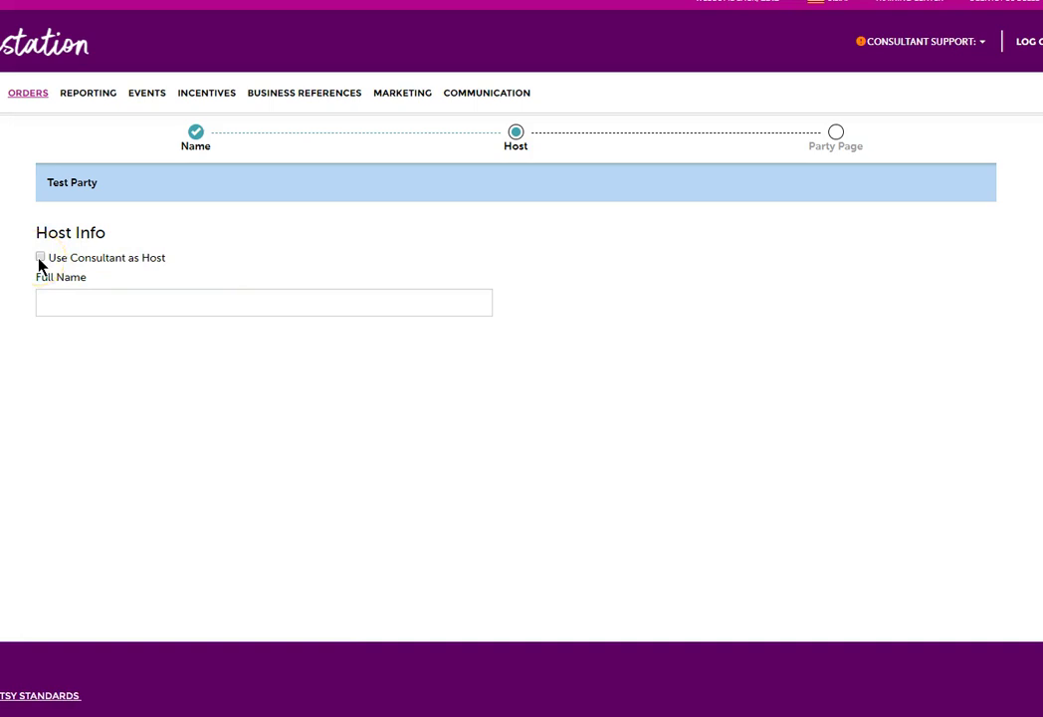
{"action": "left_click", "coordinate": [70, 306]}
{"action": "left_click", "coordinate": [69, 306]}
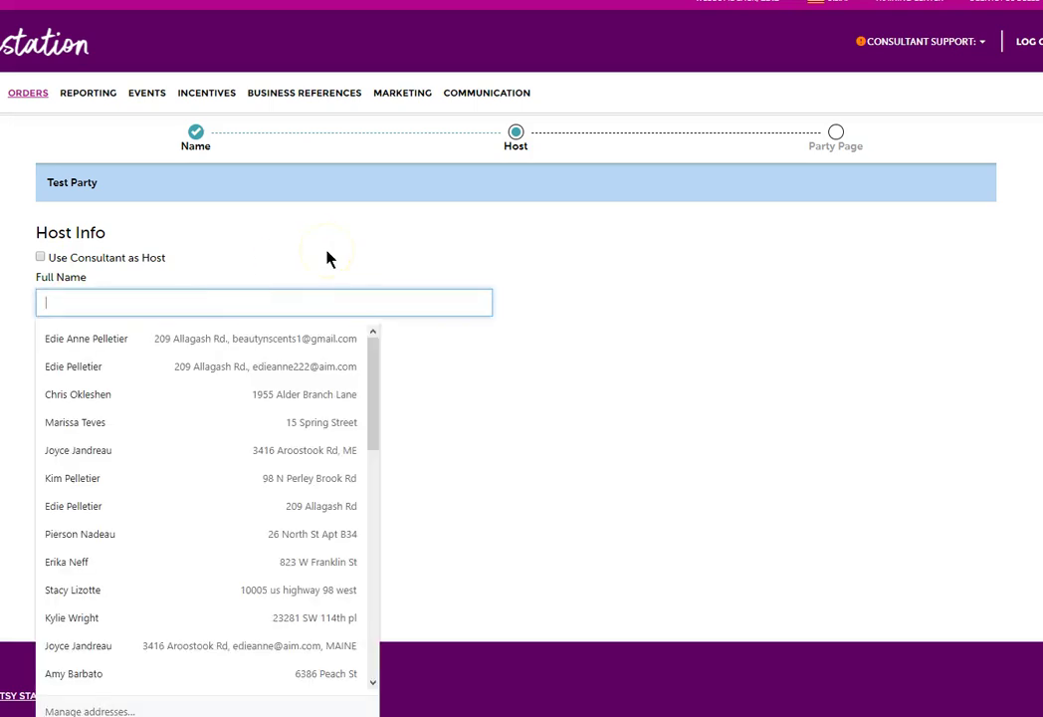
{"action": "type", "text": "Edie"}
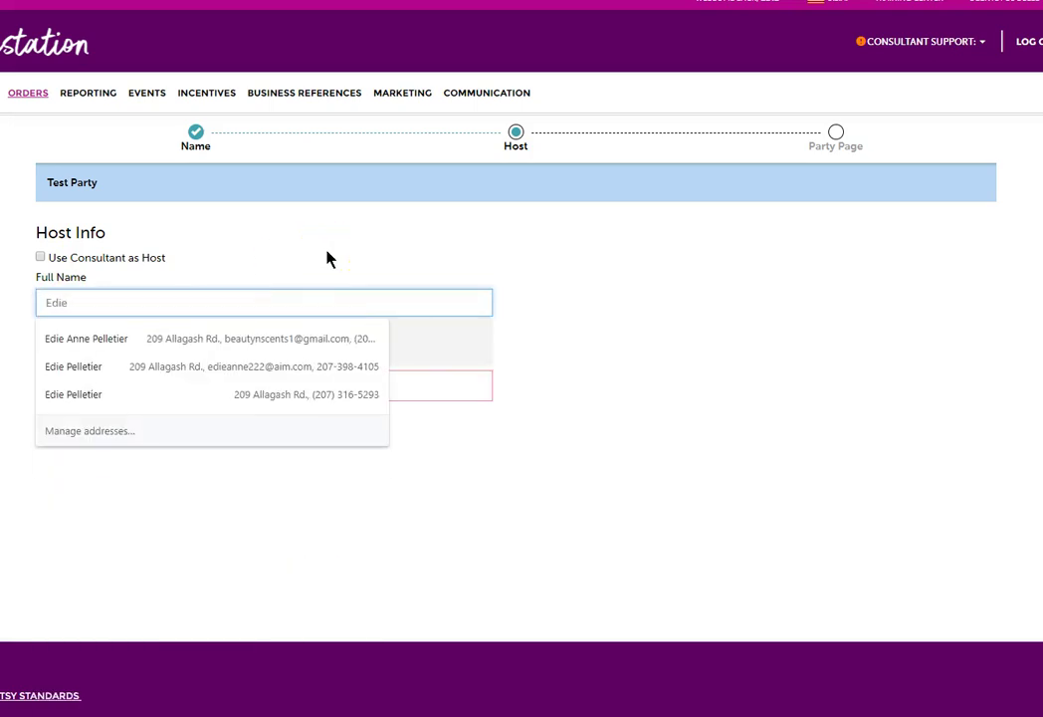
{"action": "left_click", "coordinate": [307, 364]}
{"action": "left_click", "coordinate": [563, 334]}
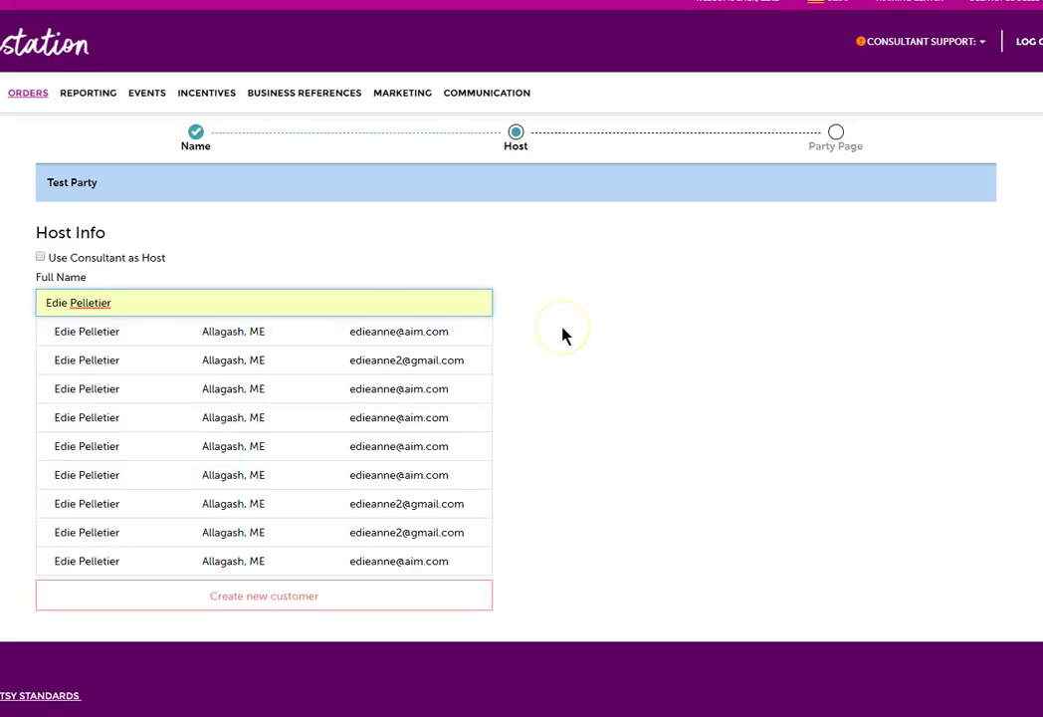
{"action": "left_click", "coordinate": [161, 313]}
{"action": "left_click", "coordinate": [76, 332]}
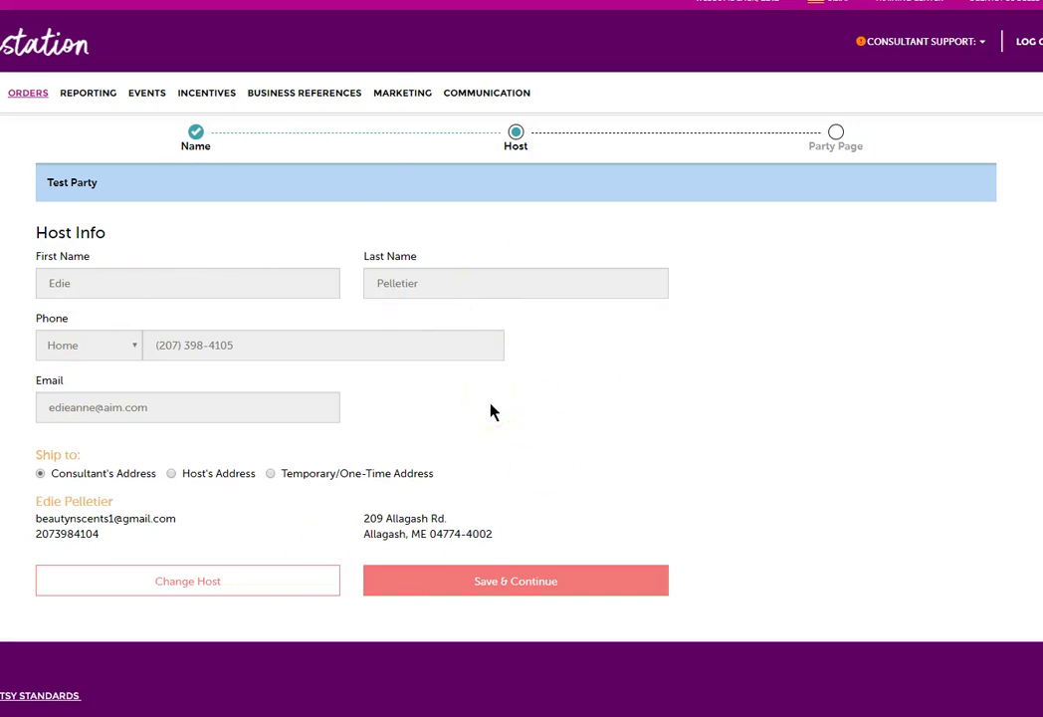
{"action": "left_click", "coordinate": [501, 582]}
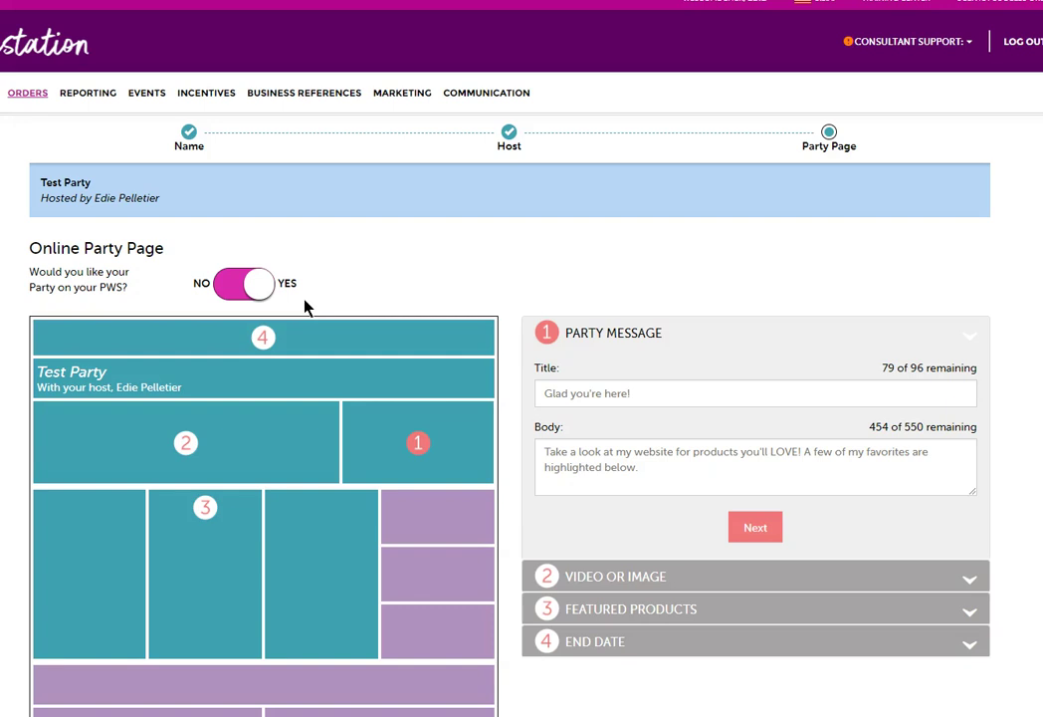
Turn the online party page off and back on, and set its party message title to "Type personal message here".
{"action": "left_click", "coordinate": [245, 295]}
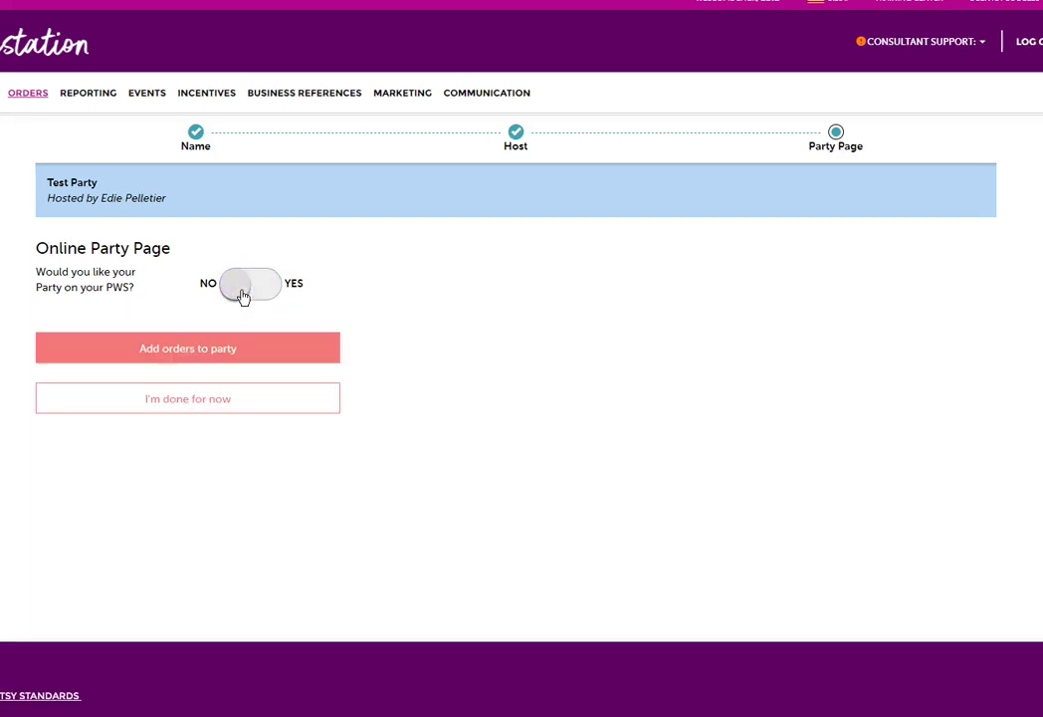
{"action": "left_click", "coordinate": [257, 291]}
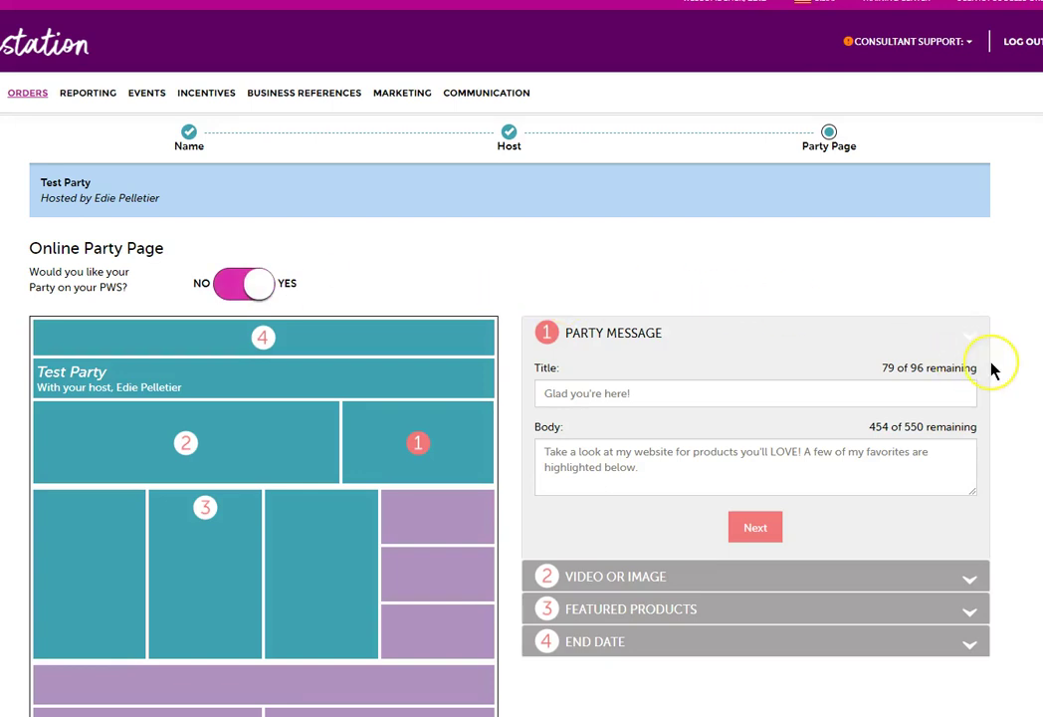
{"action": "scroll", "coordinate": [989, 368], "scroll_direction": "down", "scroll_amount": 1}
{"action": "scroll", "coordinate": [990, 370], "scroll_direction": "down", "scroll_amount": 1}
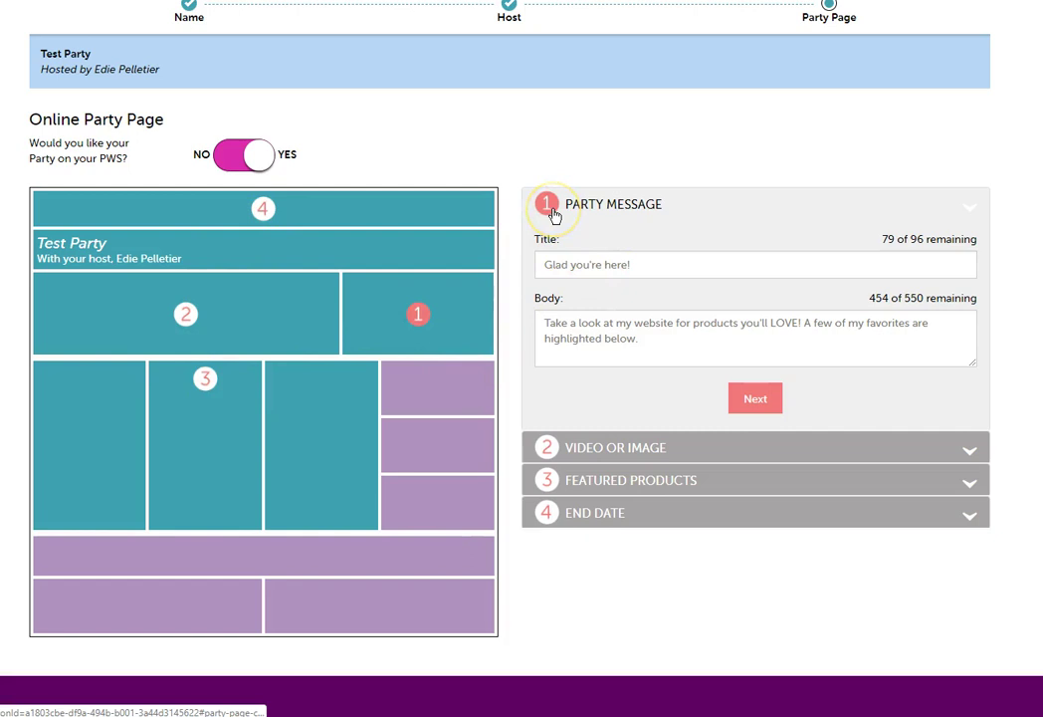
{"action": "left_click", "coordinate": [658, 266]}
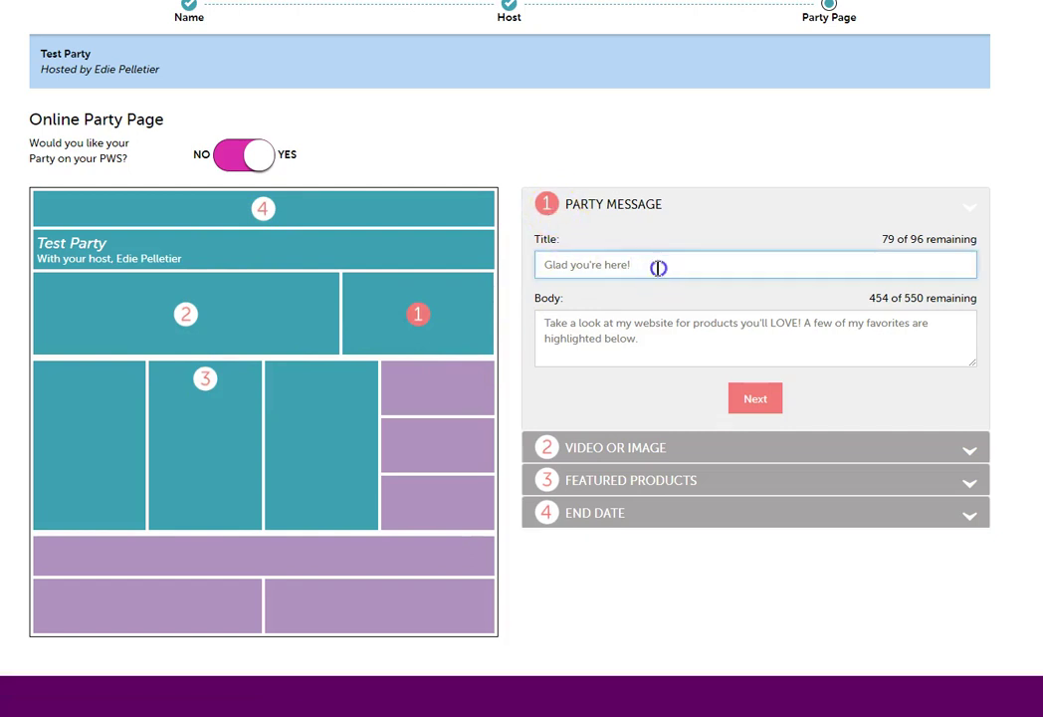
{"action": "left_click_drag", "start_coordinate": [658, 266], "coordinate": [521, 269]}
{"action": "type", "text": "Type personl mes"}
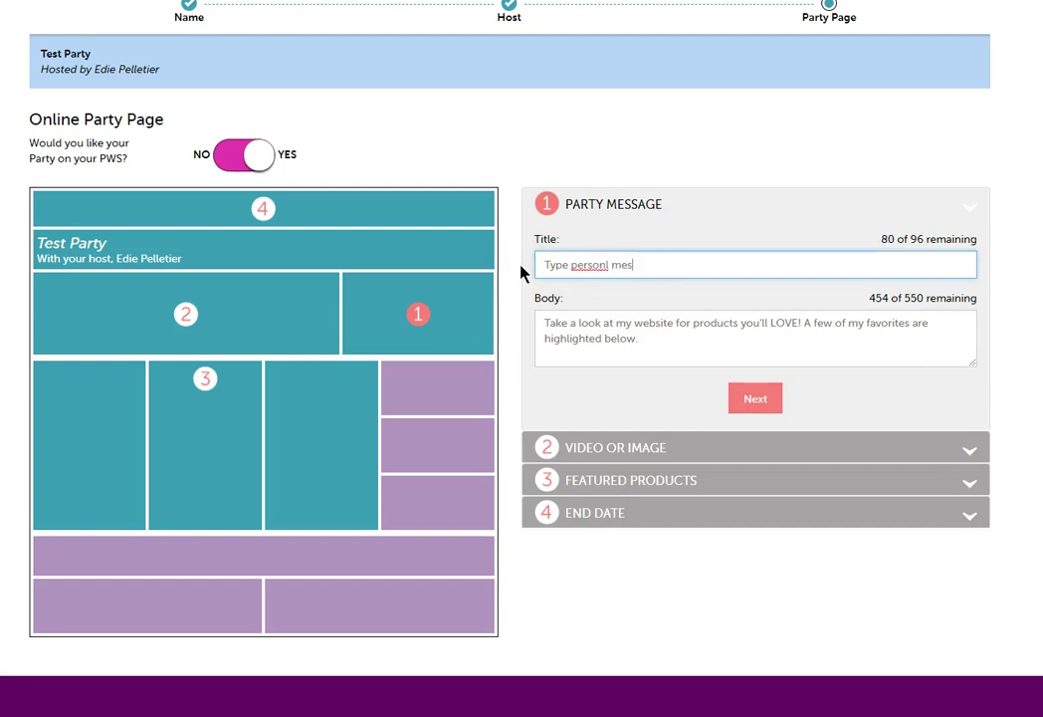
{"action": "type", "text": "sage here"}
{"action": "right_click", "coordinate": [593, 264]}
{"action": "left_click", "coordinate": [637, 277]}
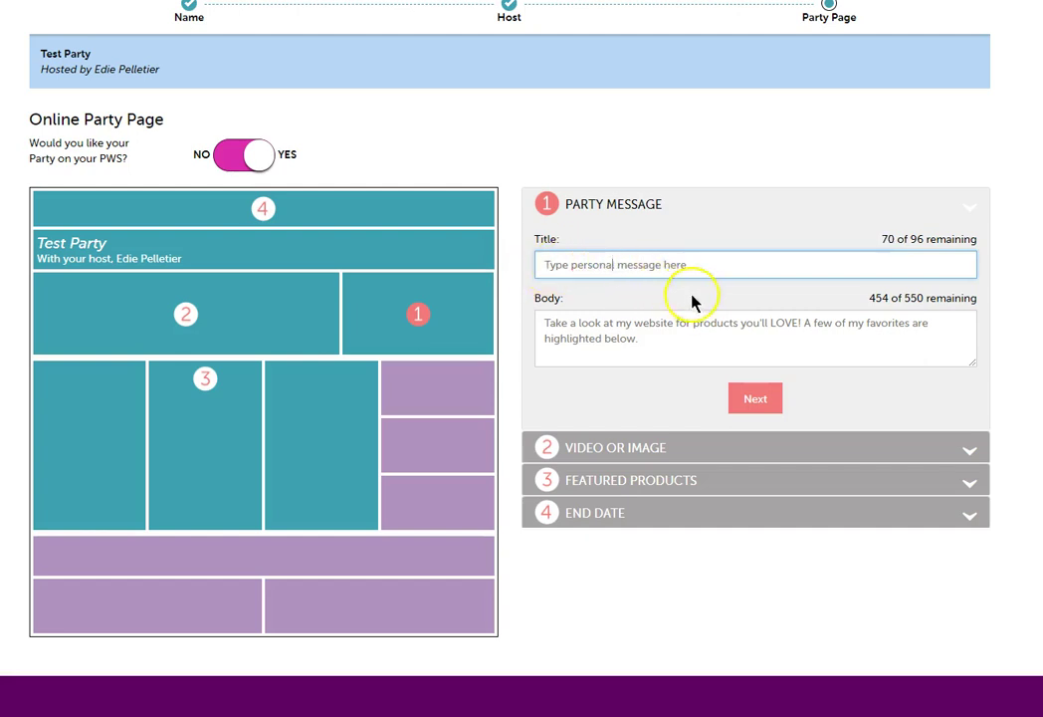
{"action": "left_click", "coordinate": [677, 343]}
{"action": "left_click", "coordinate": [756, 402]}
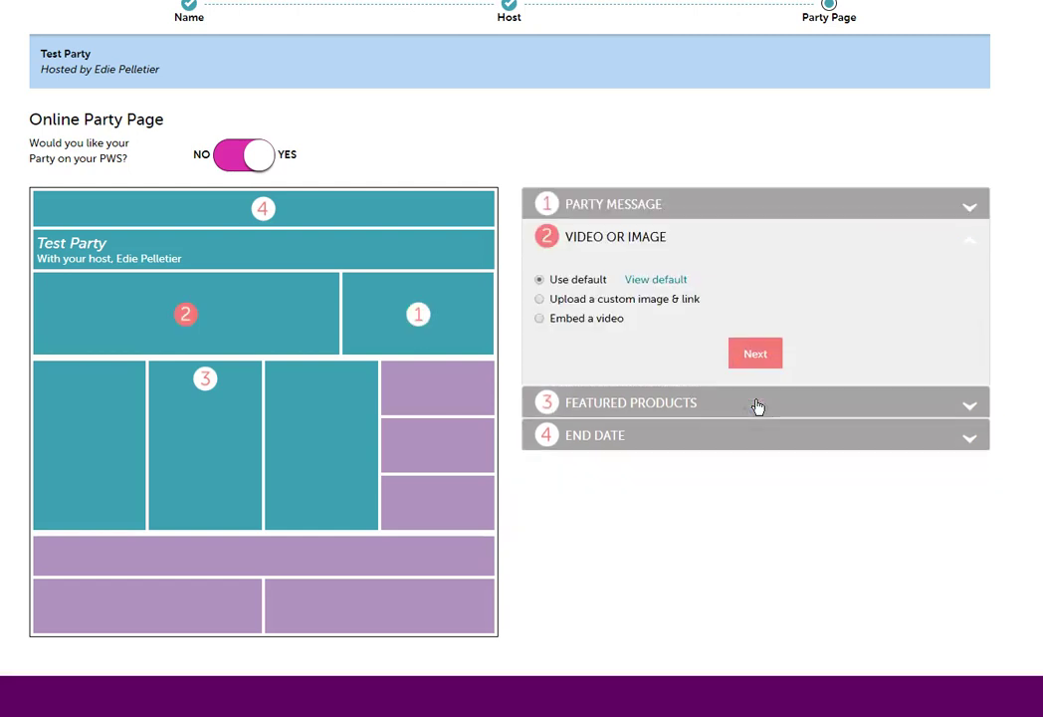
Preview the default party page content and keep the defaults for the video or image and the featured products.
{"action": "left_click", "coordinate": [663, 281]}
{"action": "scroll", "coordinate": [663, 281], "scroll_direction": "up", "scroll_amount": 1}
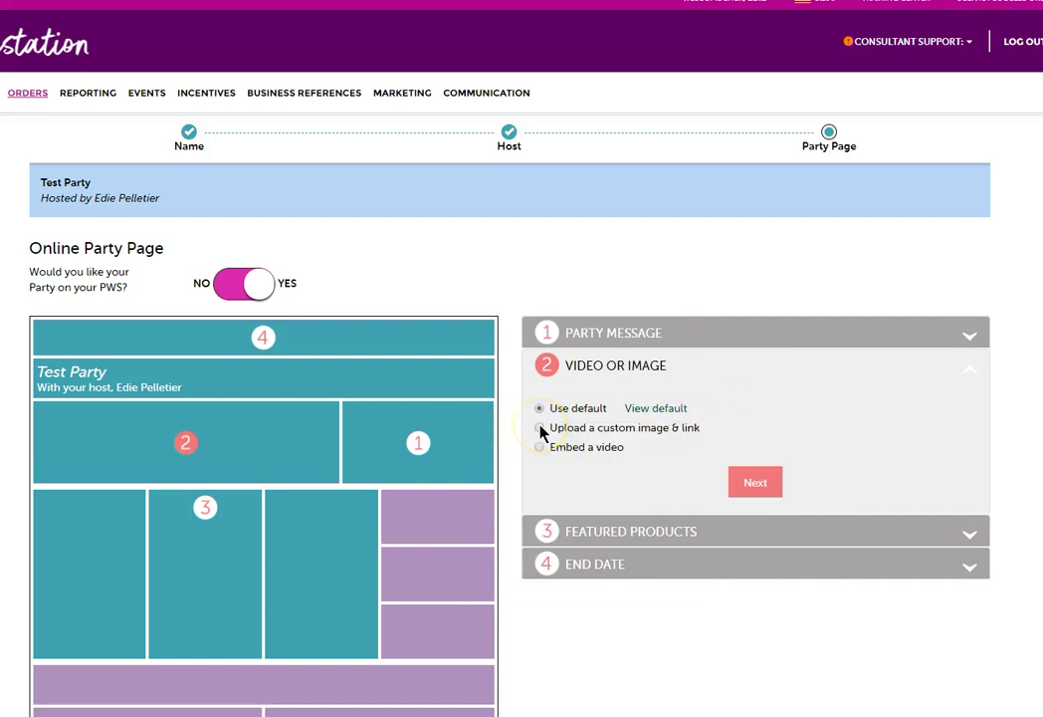
{"action": "left_click", "coordinate": [541, 449]}
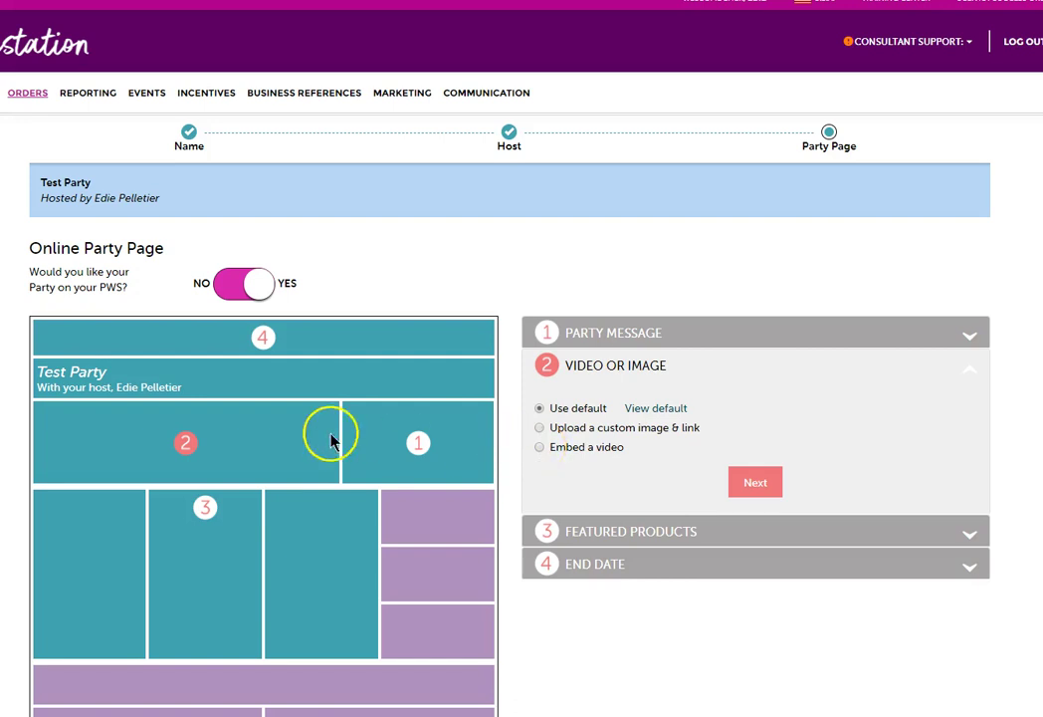
{"action": "left_click", "coordinate": [739, 486]}
{"action": "left_click", "coordinate": [678, 449]}
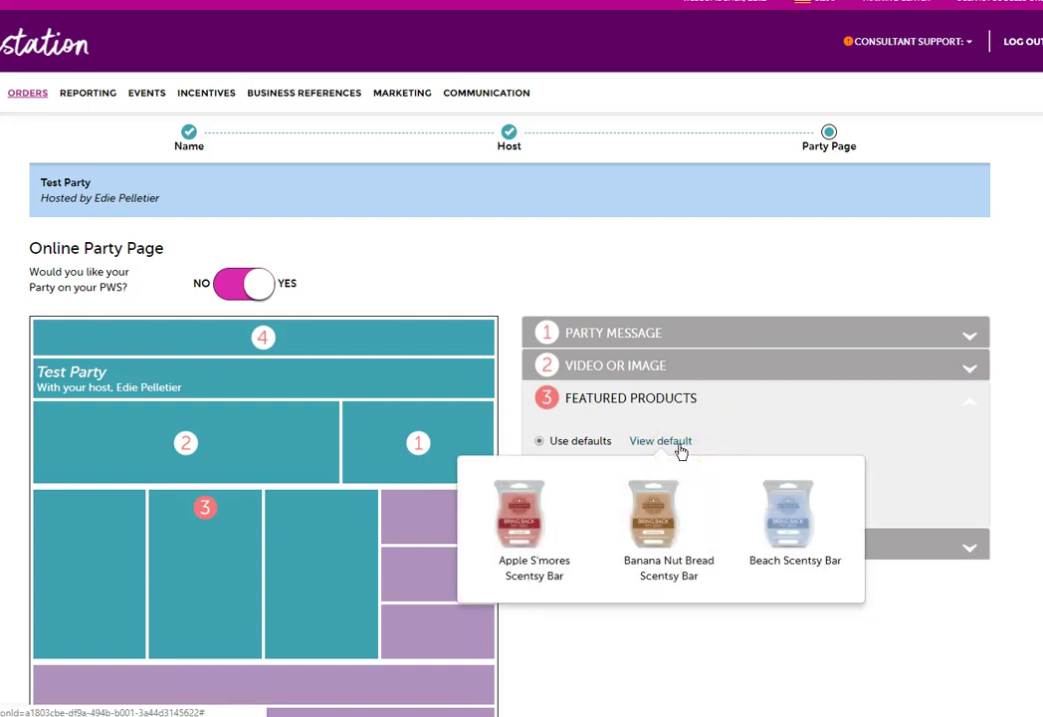
{"action": "left_click", "coordinate": [702, 445]}
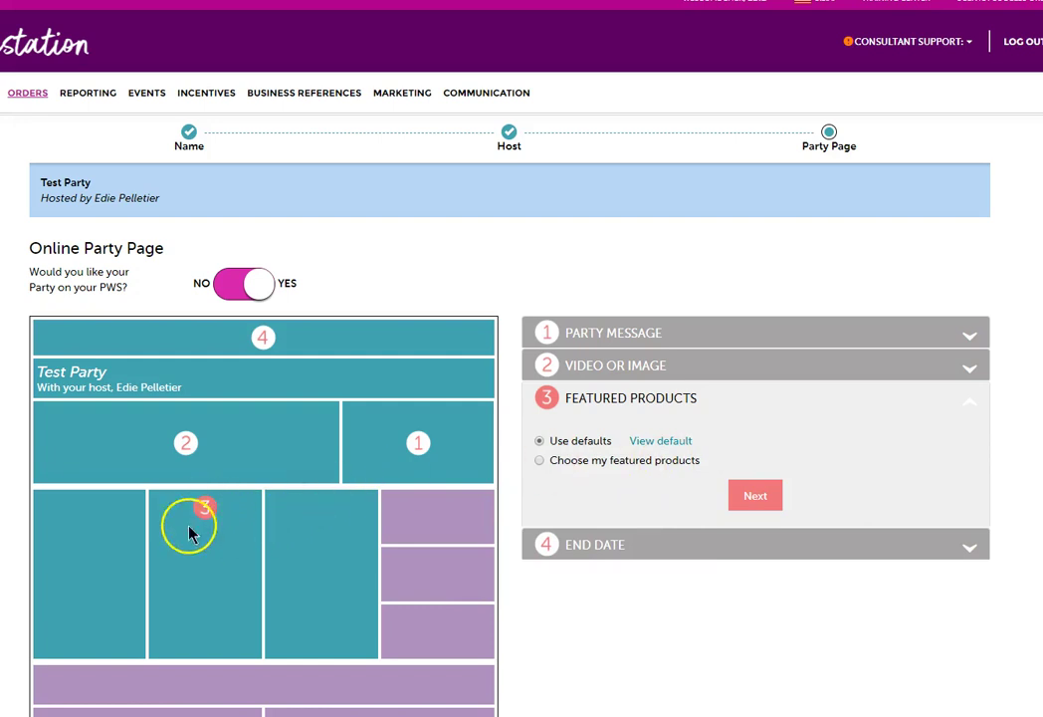
{"action": "left_click", "coordinate": [746, 497]}
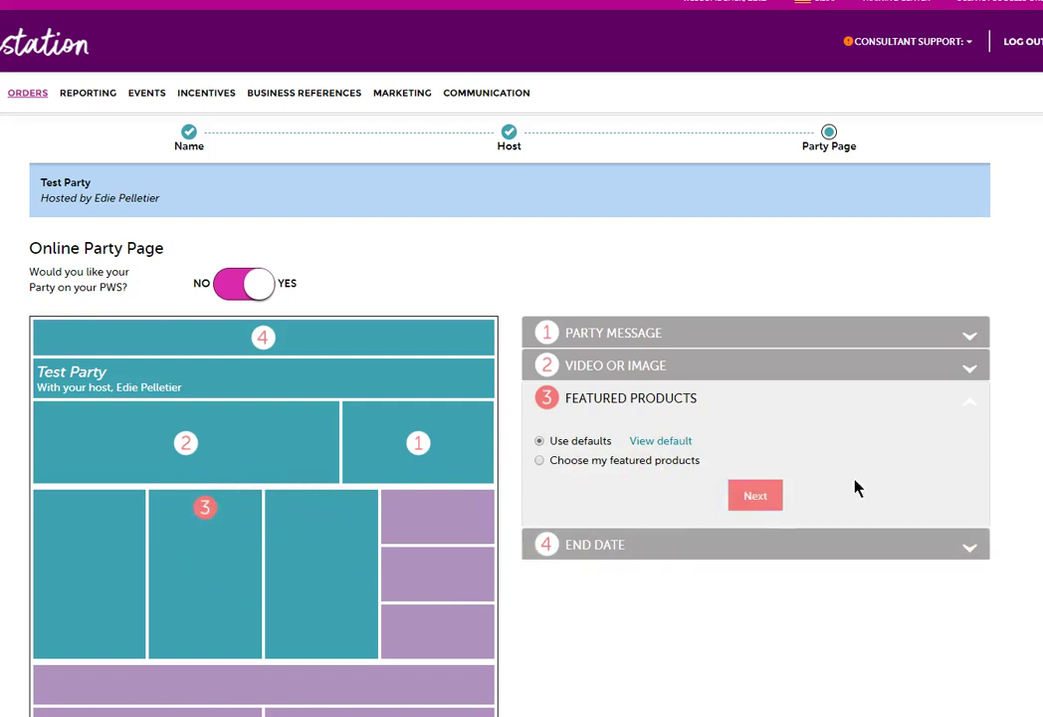
Set the party's end date to January 31, 2019 and finish creating the party page.
{"action": "scroll", "coordinate": [920, 456], "scroll_direction": "down", "scroll_amount": 3}
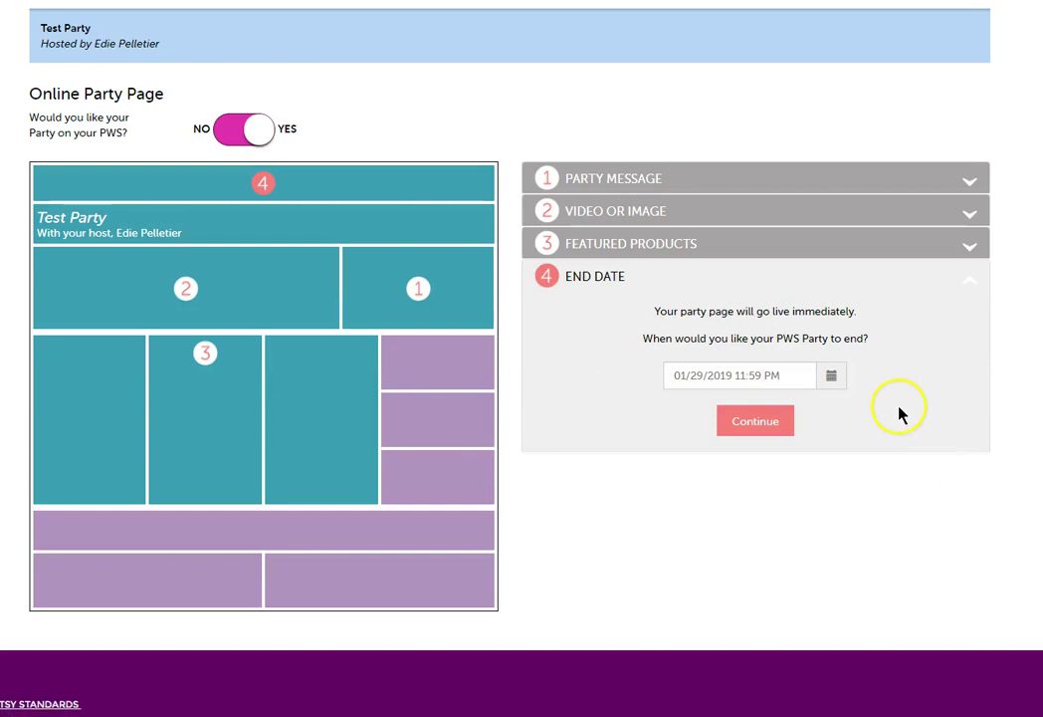
{"action": "left_click", "coordinate": [830, 375]}
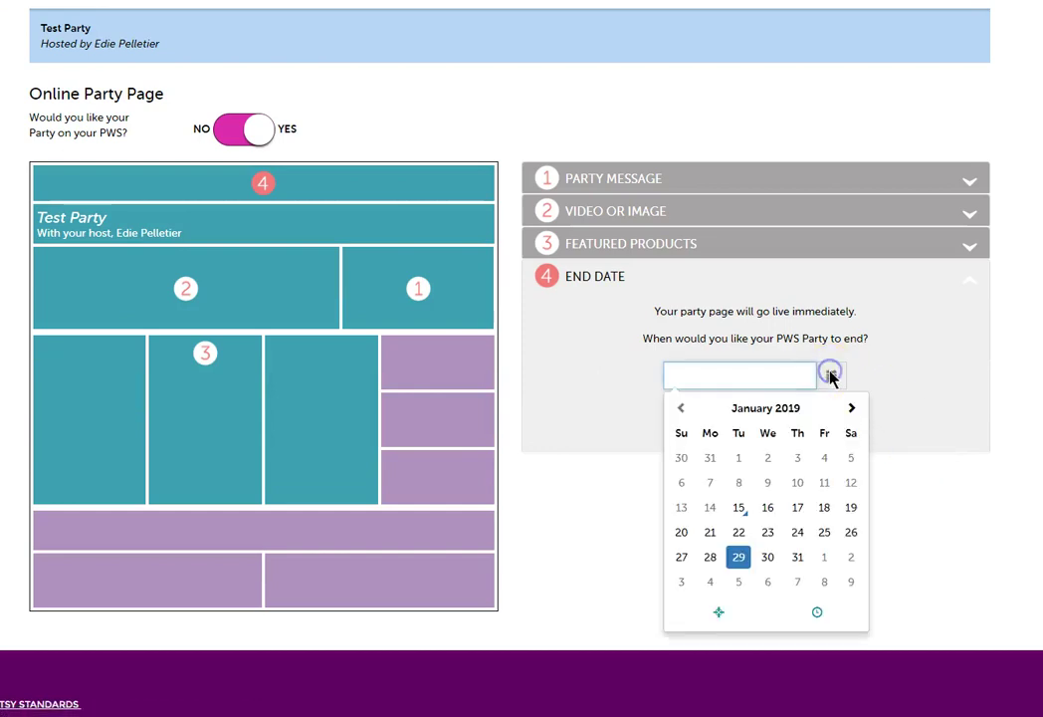
{"action": "left_click", "coordinate": [799, 558]}
{"action": "left_click", "coordinate": [882, 387]}
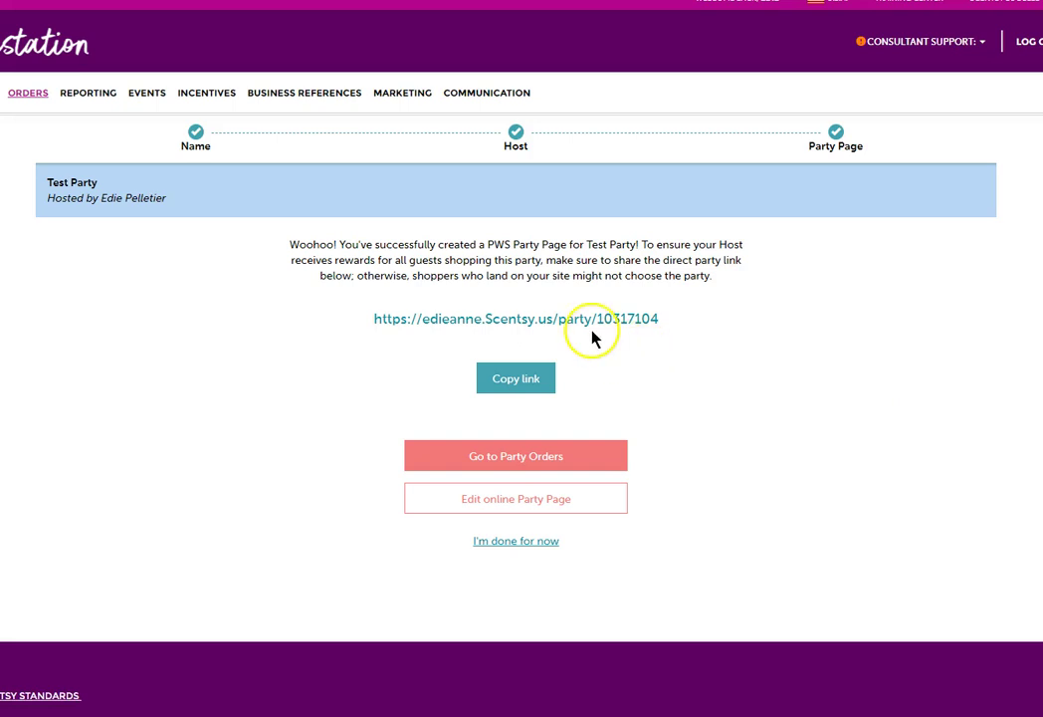
Highlight the direct party link, reopen the online party page for editing, and continue with the name "Test Party".
{"action": "left_click_drag", "start_coordinate": [681, 323], "coordinate": [372, 326]}
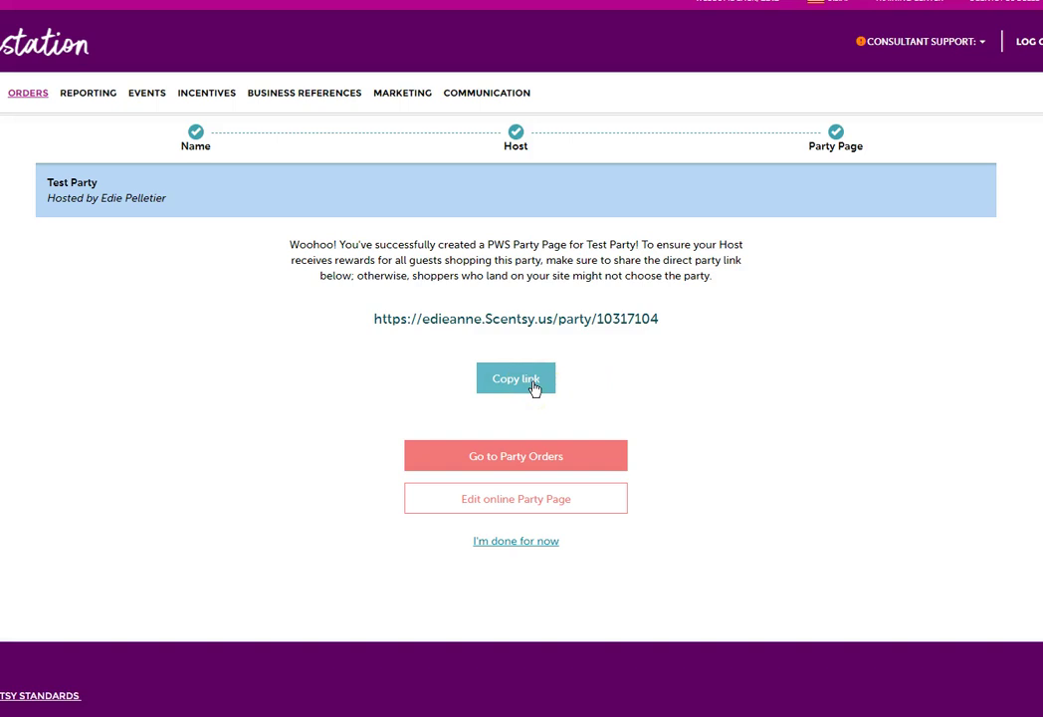
{"action": "left_click", "coordinate": [519, 511]}
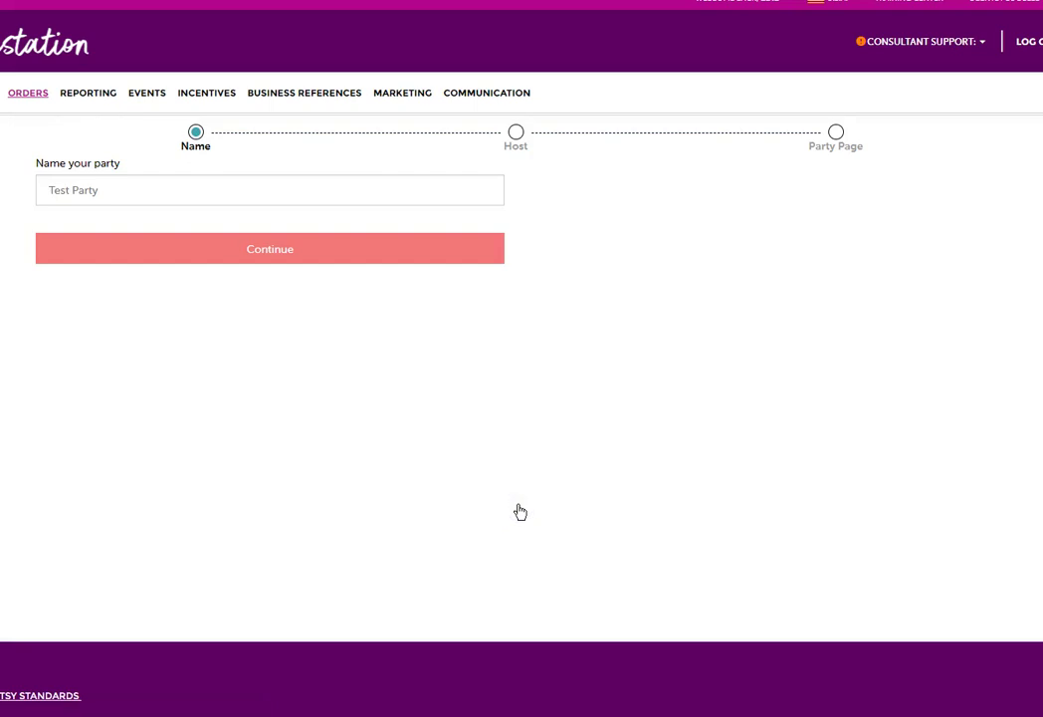
{"action": "left_click", "coordinate": [112, 190]}
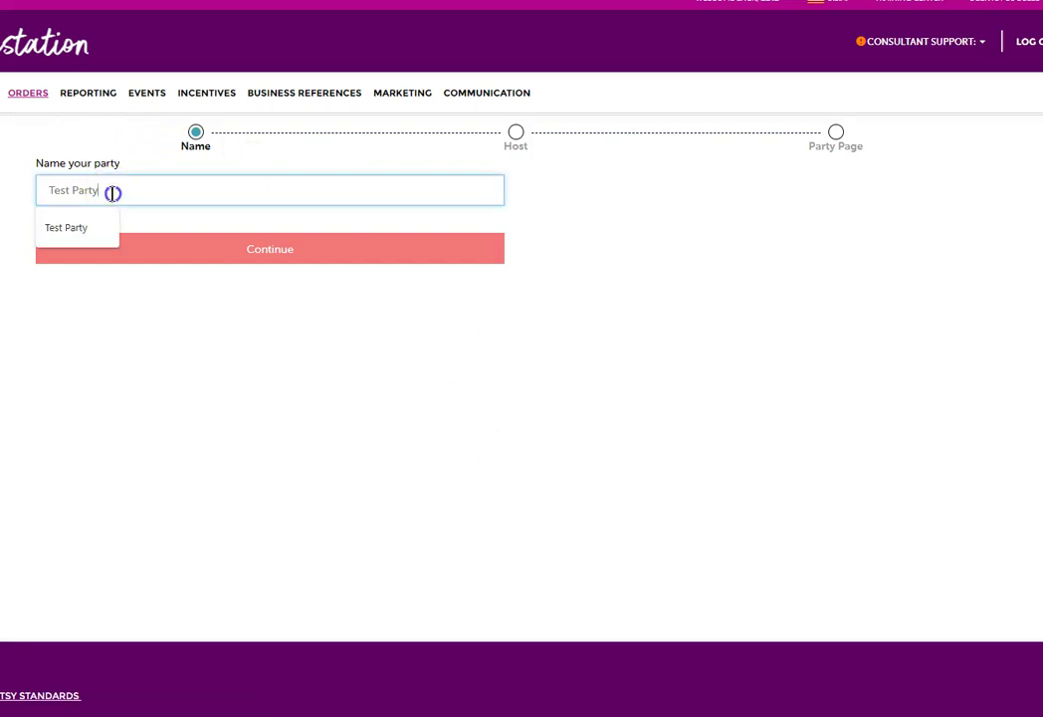
{"action": "left_click", "coordinate": [291, 257]}
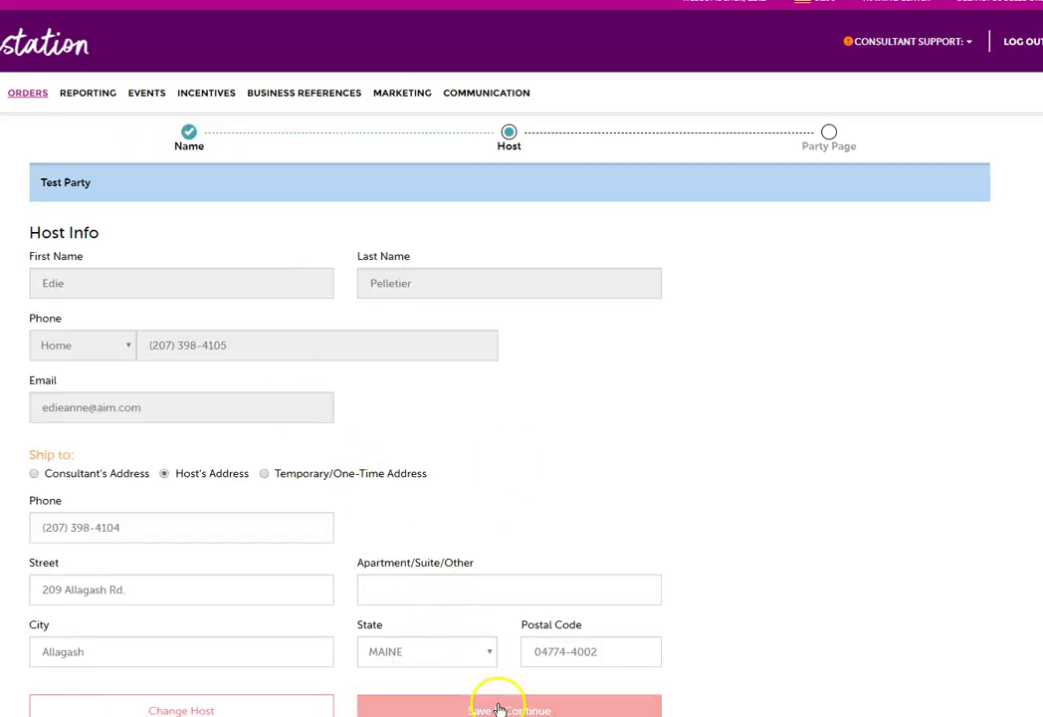
Switch the party's shipping destination to the consultant's address and back to the host's address.
{"action": "scroll", "coordinate": [473, 407], "scroll_direction": "down", "scroll_amount": 2}
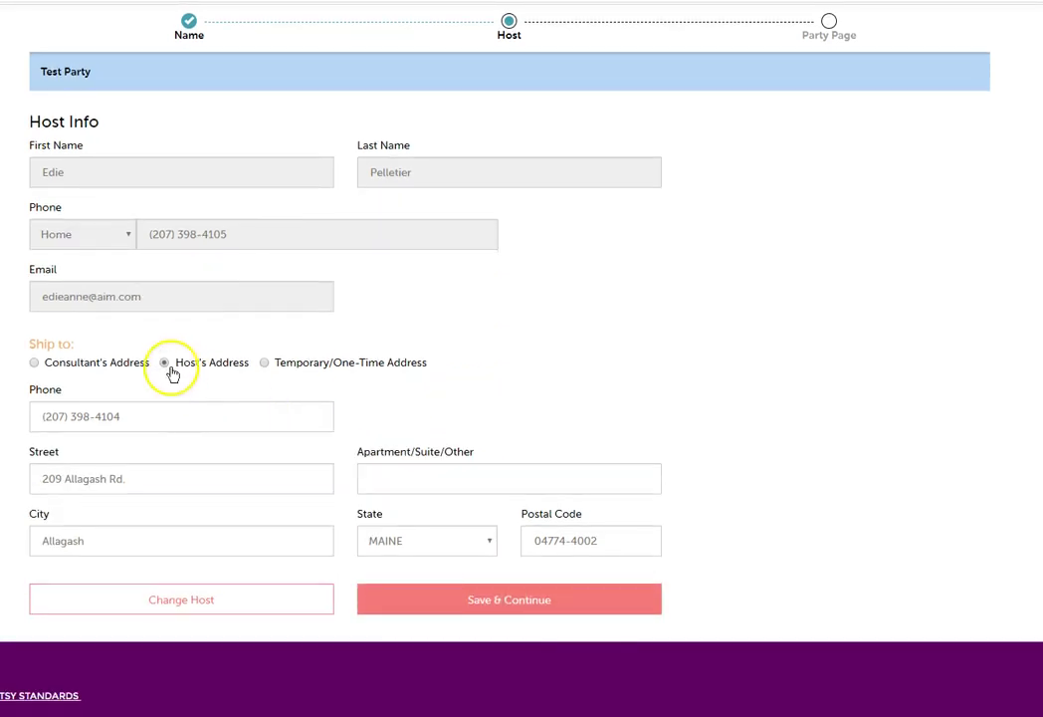
{"action": "left_click", "coordinate": [35, 365]}
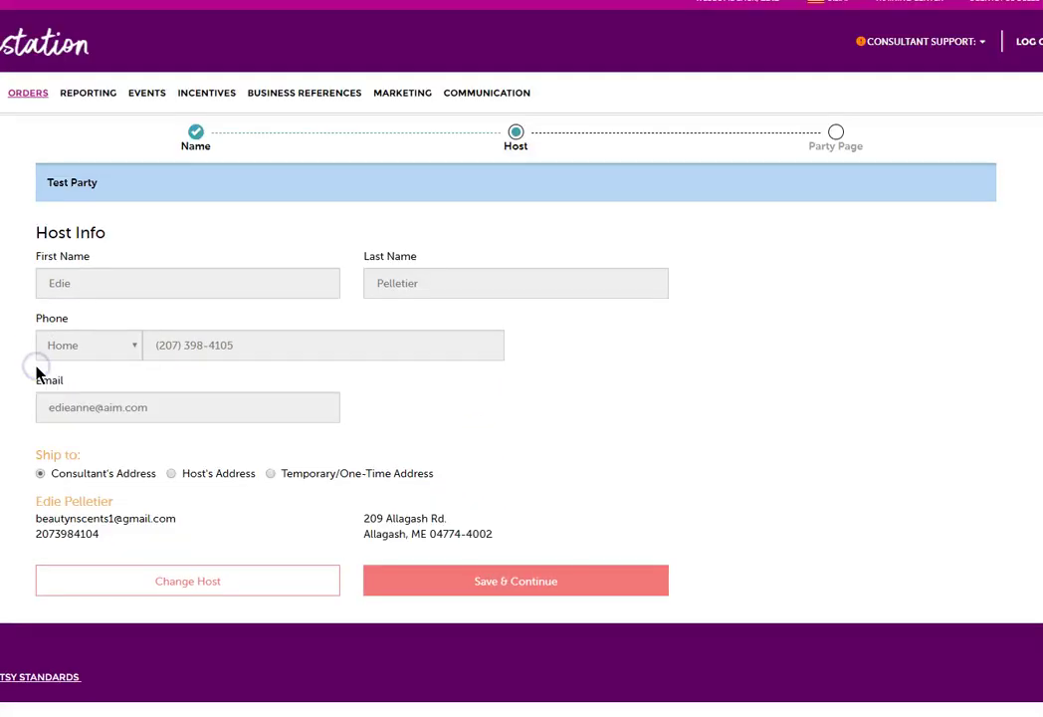
{"action": "left_click", "coordinate": [171, 474]}
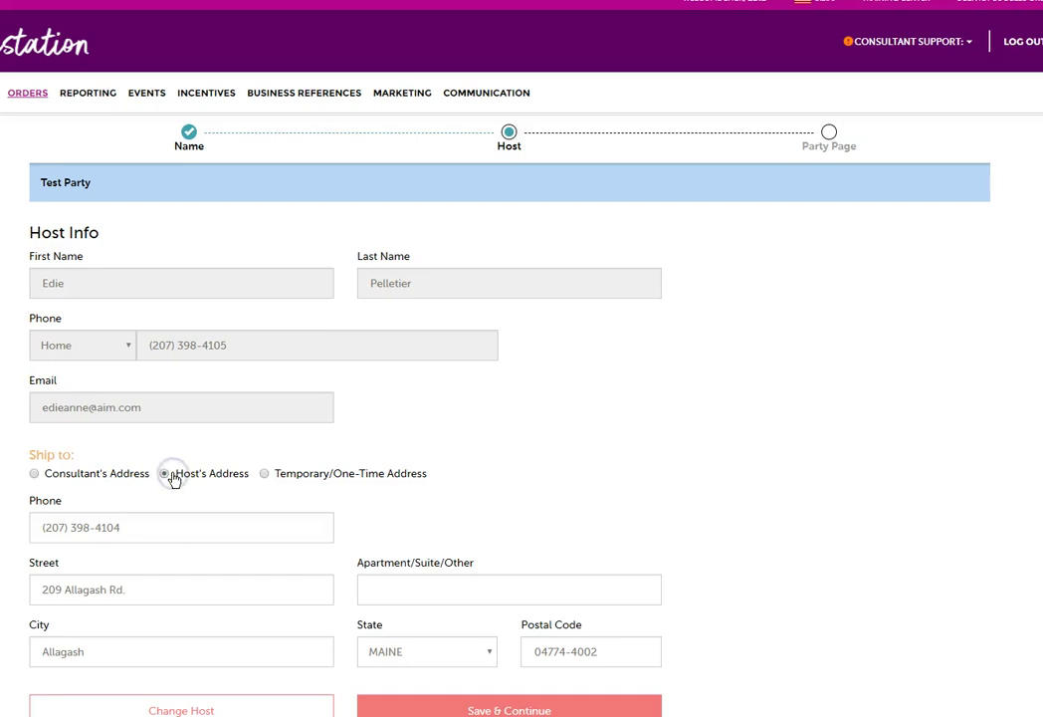
{"action": "scroll", "coordinate": [506, 478], "scroll_direction": "down", "scroll_amount": 2}
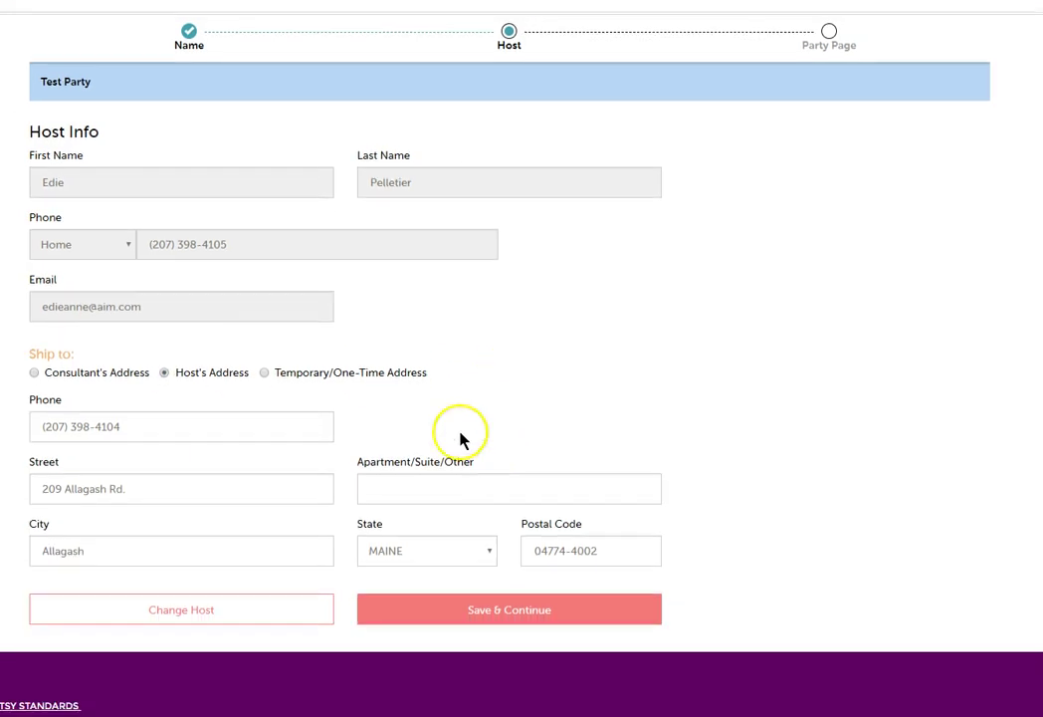
Try the temporary/one-time address as the shipping destination, switch to the consultant's address, and save the host info.
{"action": "left_click", "coordinate": [263, 362]}
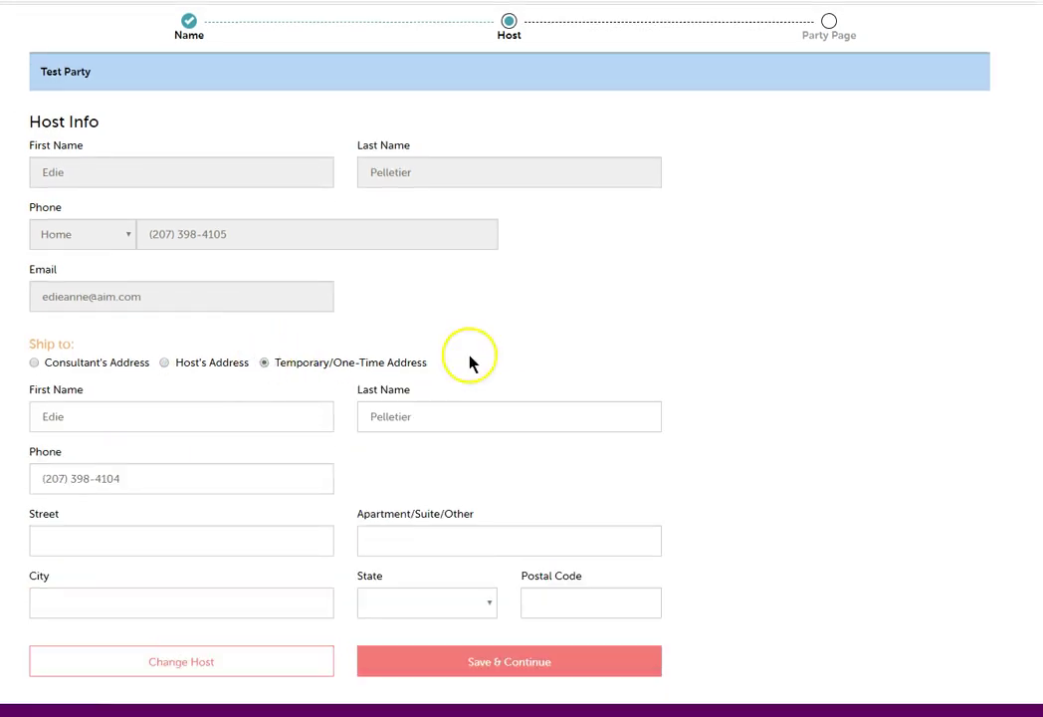
{"action": "scroll", "coordinate": [478, 362], "scroll_direction": "down", "scroll_amount": 1}
{"action": "scroll", "coordinate": [492, 399], "scroll_direction": "down", "scroll_amount": 1}
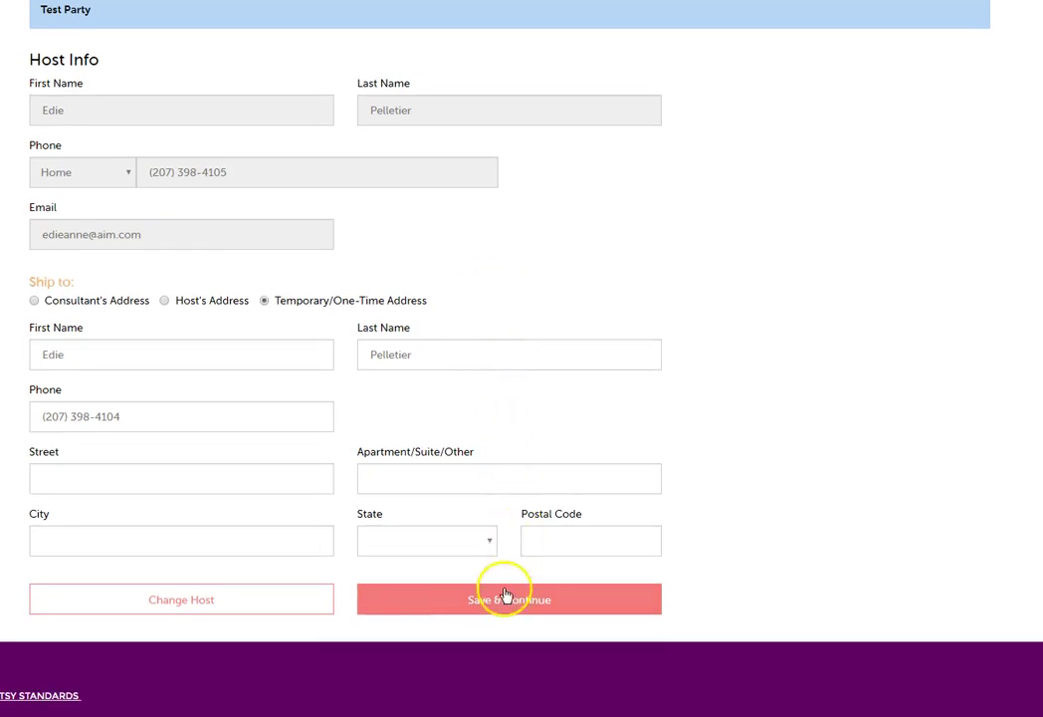
{"action": "left_click", "coordinate": [37, 301]}
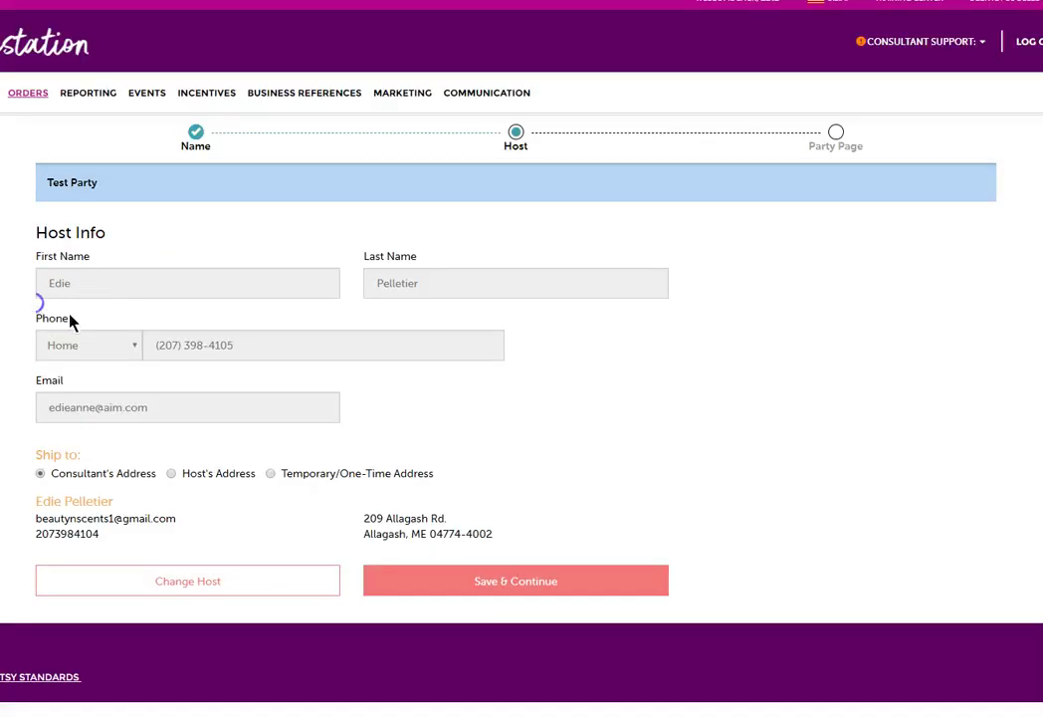
{"action": "left_click", "coordinate": [492, 588]}
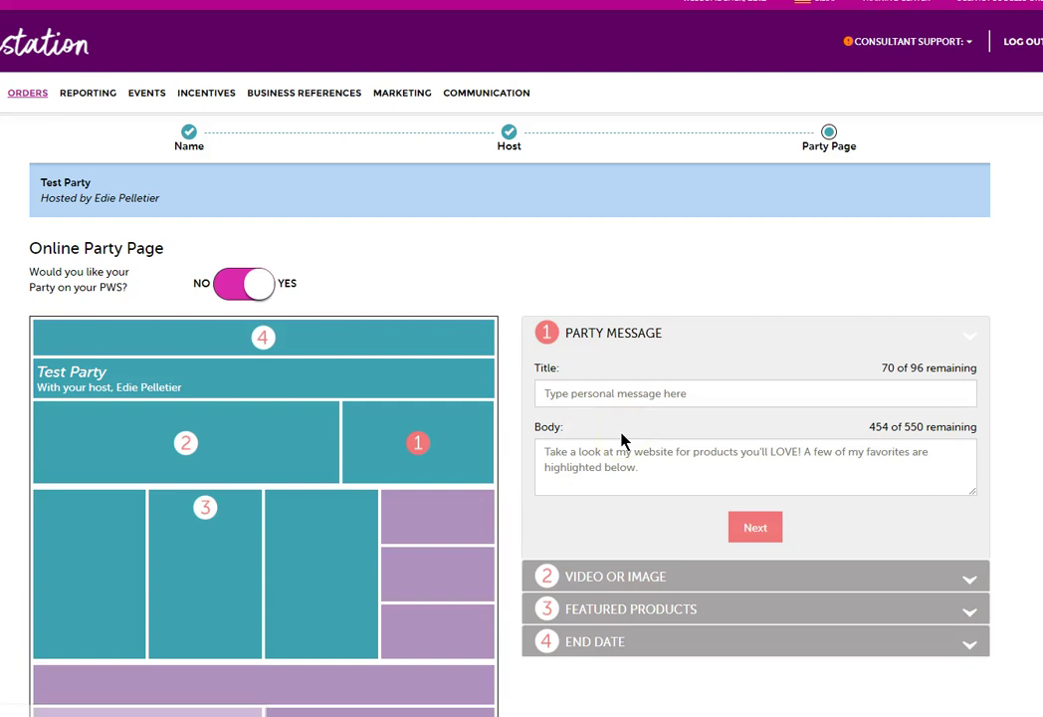
Keep the existing party message, video or image, featured products and end date, and finish the party page.
{"action": "scroll", "coordinate": [657, 396], "scroll_direction": "down", "scroll_amount": 3}
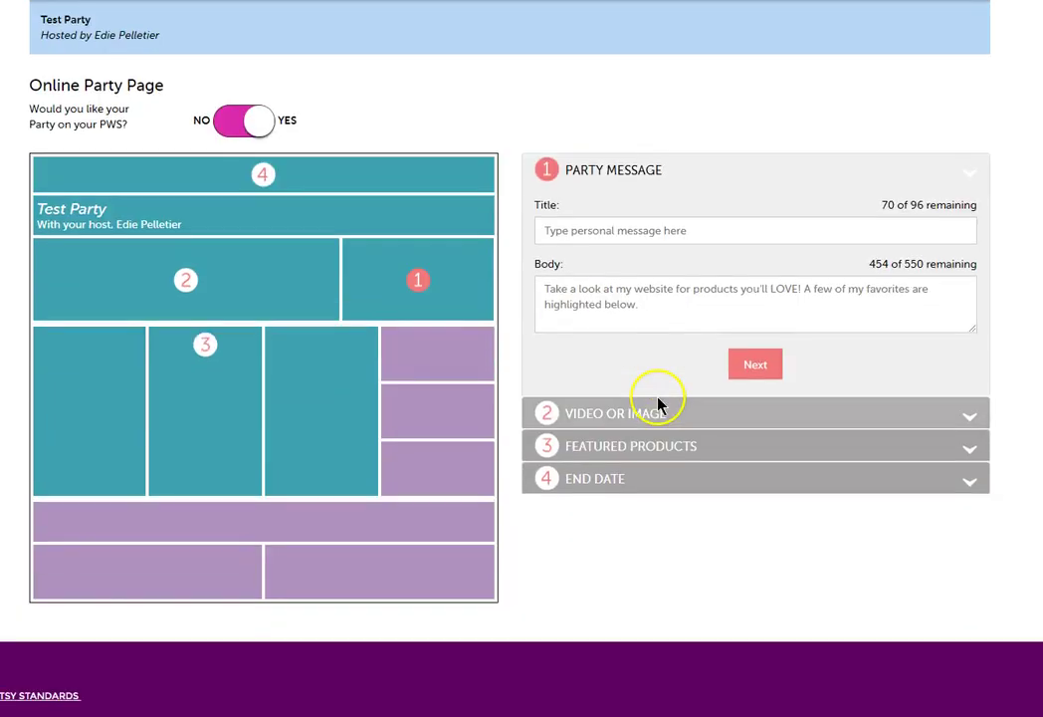
{"action": "left_click", "coordinate": [752, 365]}
{"action": "left_click", "coordinate": [757, 326]}
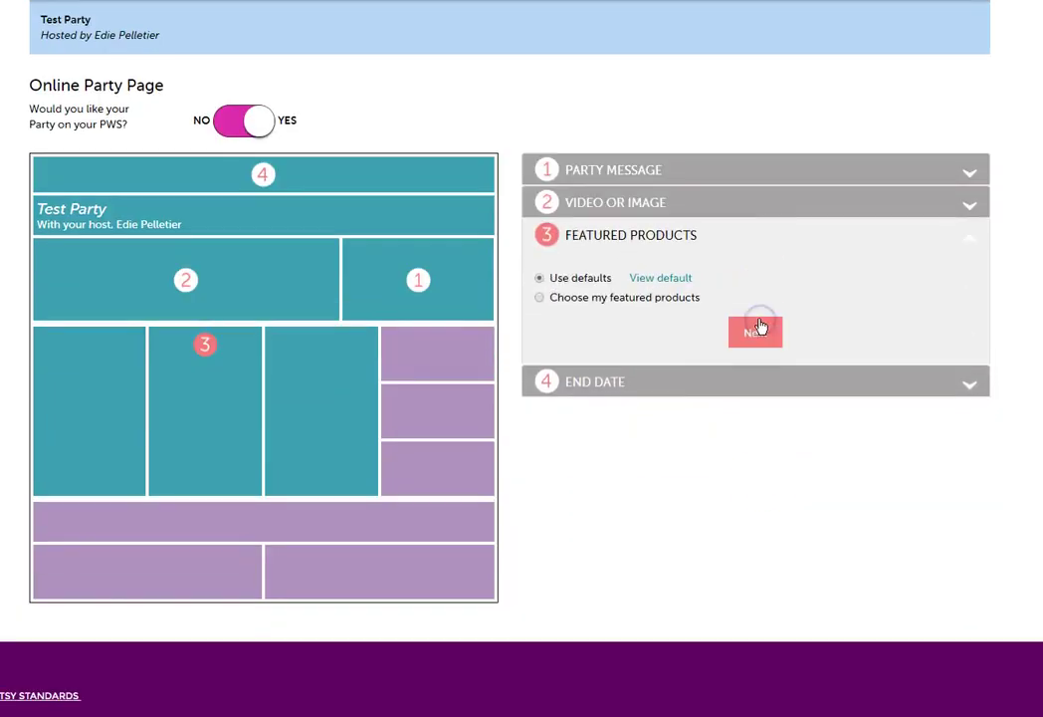
{"action": "left_click", "coordinate": [757, 334]}
{"action": "left_click", "coordinate": [749, 419]}
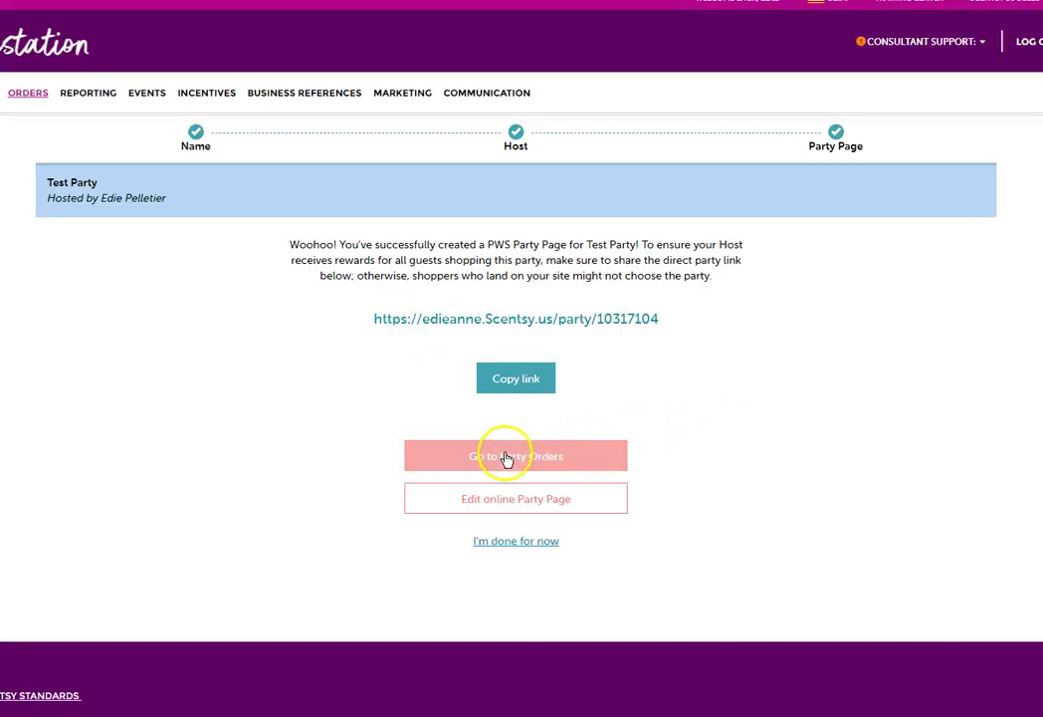
Go to the party's orders and choose an existing customer, with an e-mail on record, as a guest.
{"action": "left_click", "coordinate": [506, 458]}
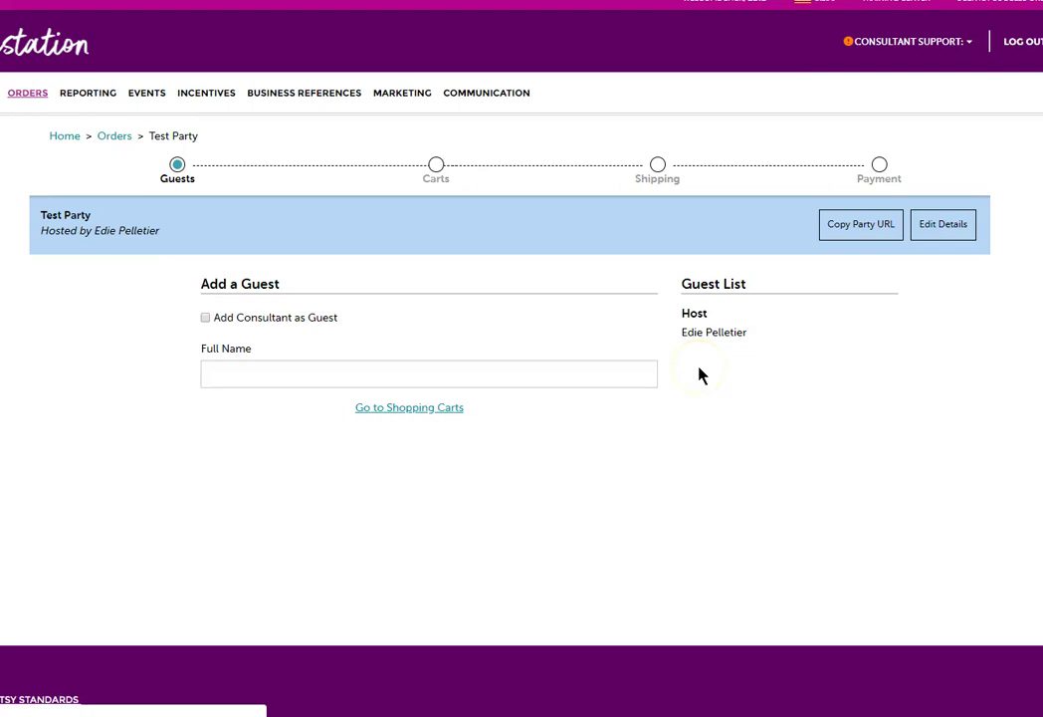
{"action": "left_click", "coordinate": [367, 376]}
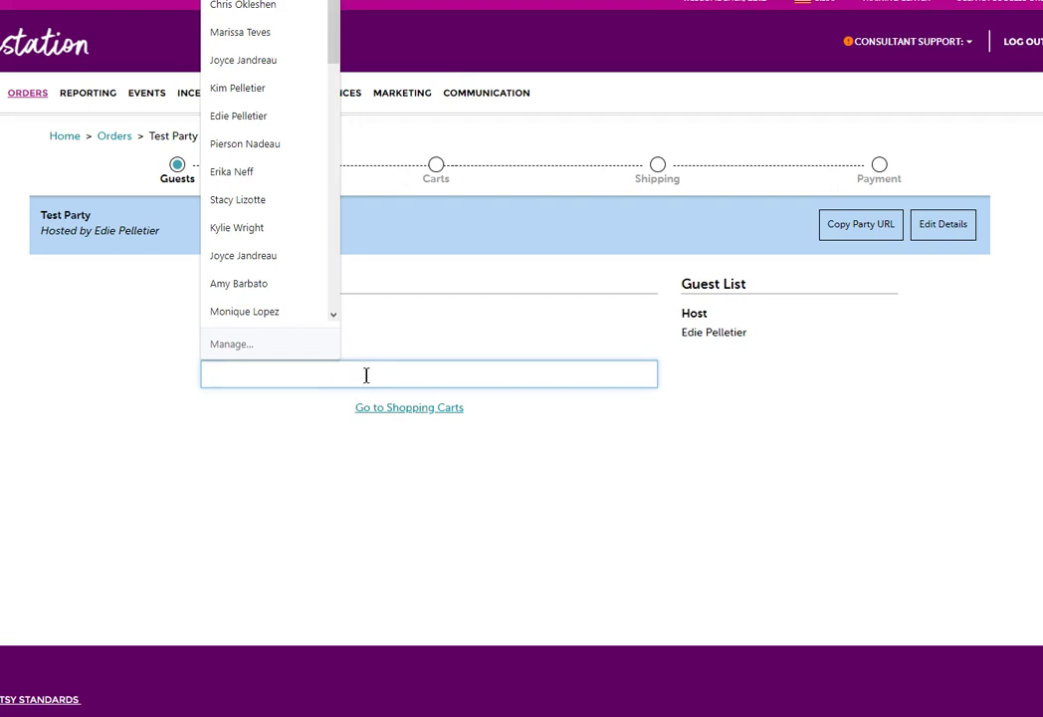
{"action": "left_click", "coordinate": [249, 32]}
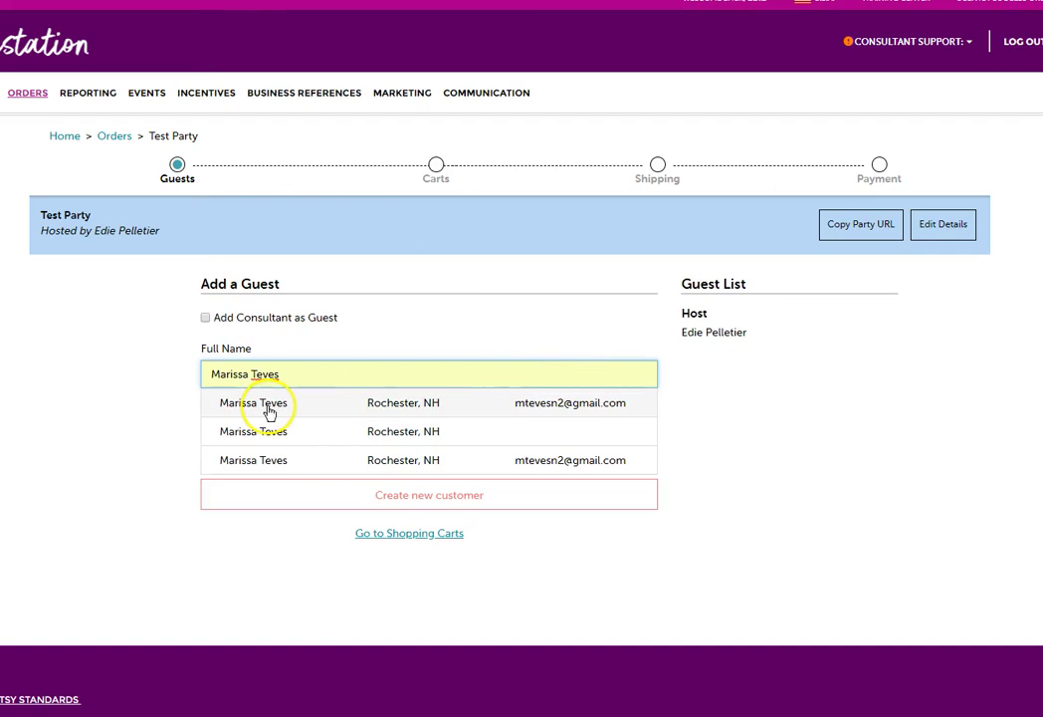
{"action": "left_click", "coordinate": [269, 408]}
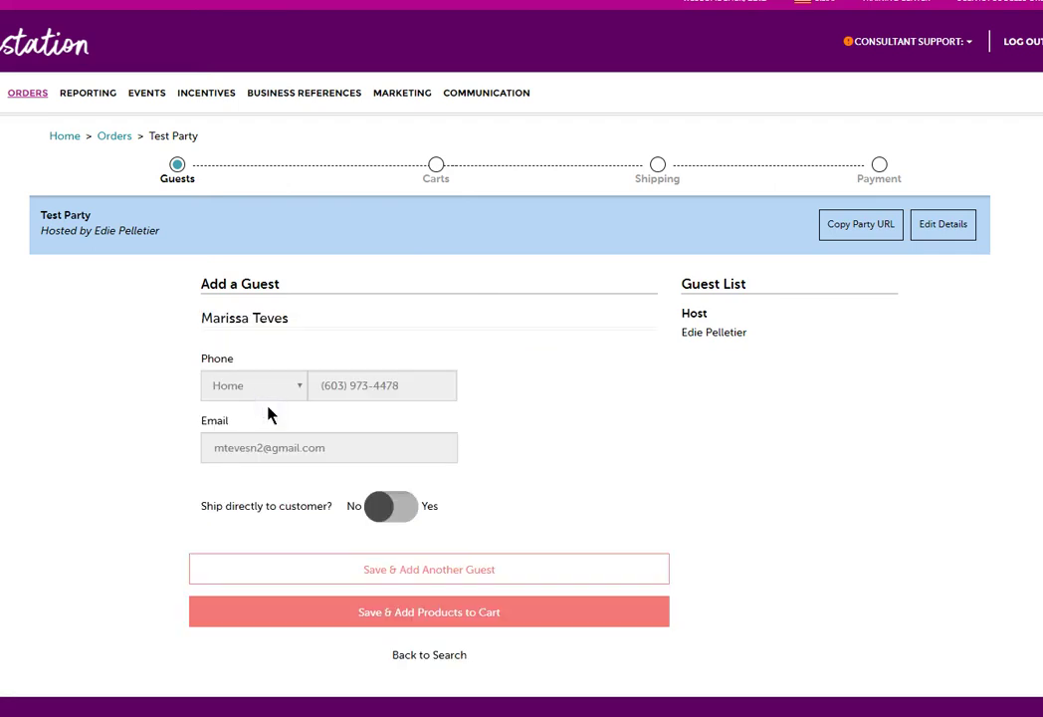
Turn on direct shipping to the guest, look over the address options, and turn direct shipping back off.
{"action": "left_click", "coordinate": [404, 508]}
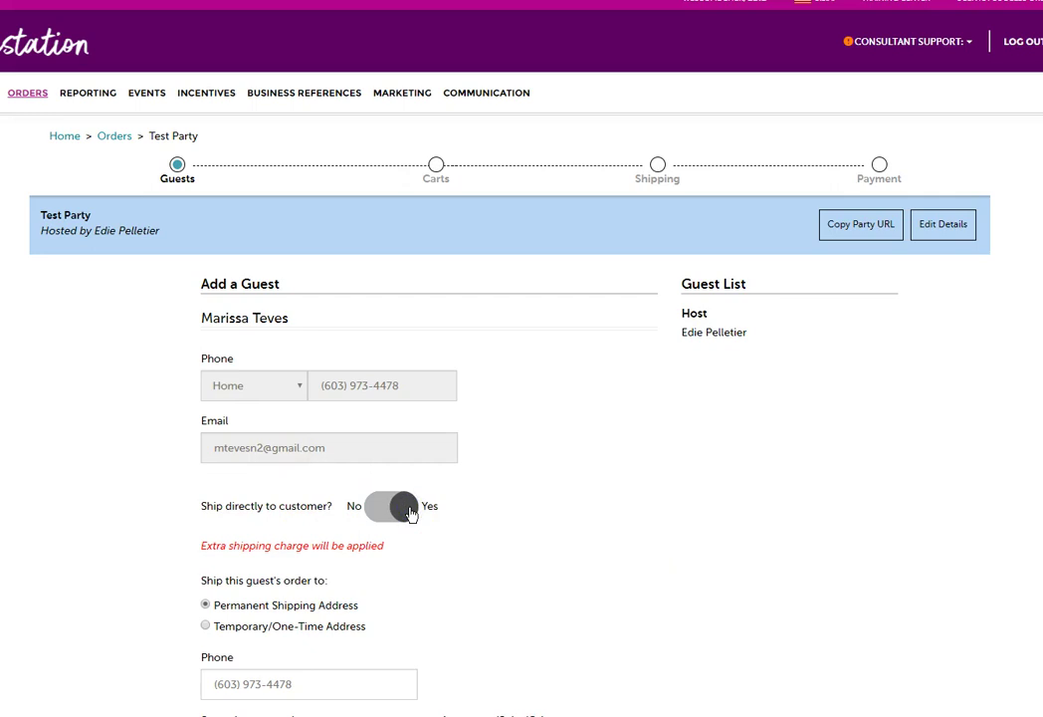
{"action": "scroll", "coordinate": [442, 549], "scroll_direction": "down", "scroll_amount": 3}
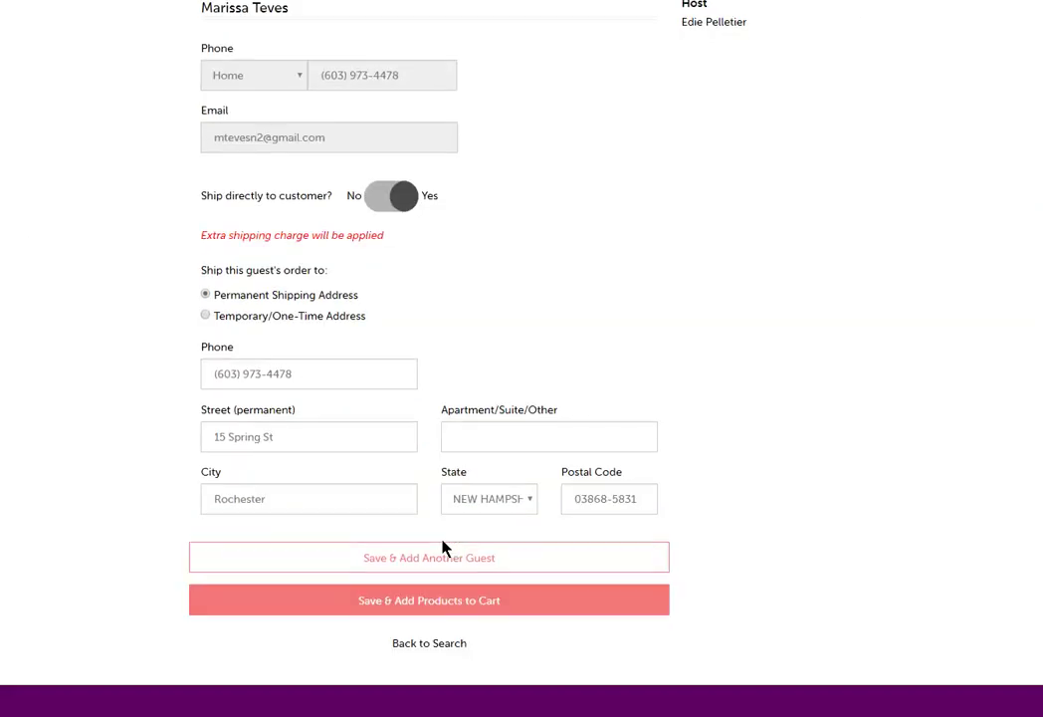
{"action": "scroll", "coordinate": [445, 548], "scroll_direction": "up", "scroll_amount": 3}
{"action": "left_click", "coordinate": [349, 500]}
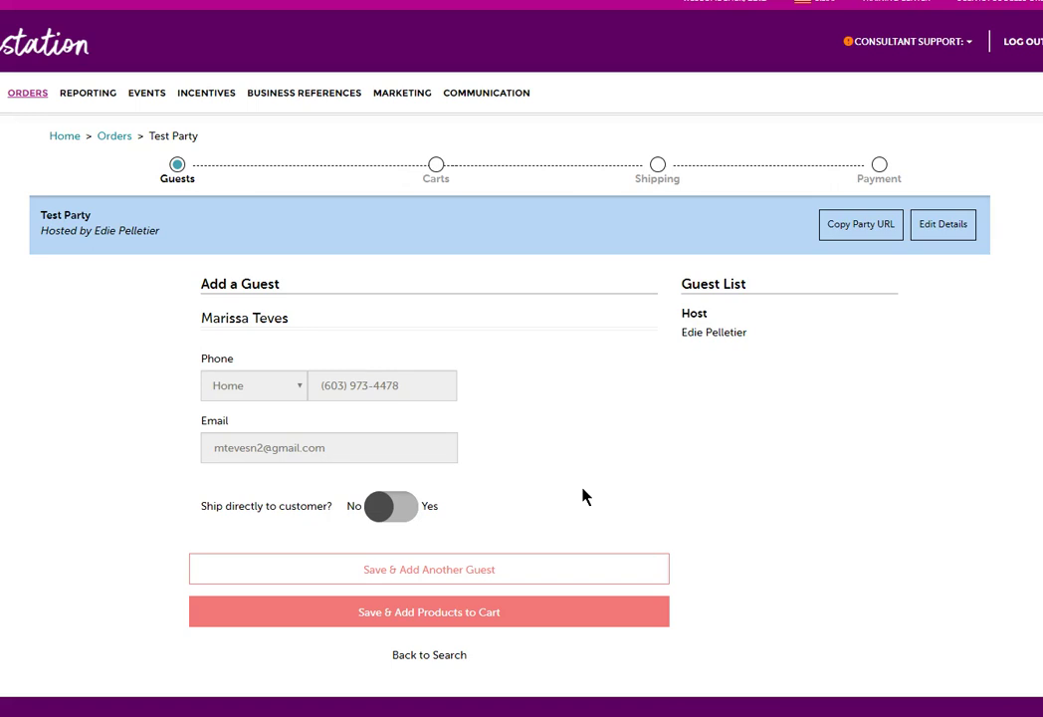
Save the guest to the party and continue to adding products to the shopping carts.
{"action": "scroll", "coordinate": [583, 494], "scroll_direction": "down", "scroll_amount": 1}
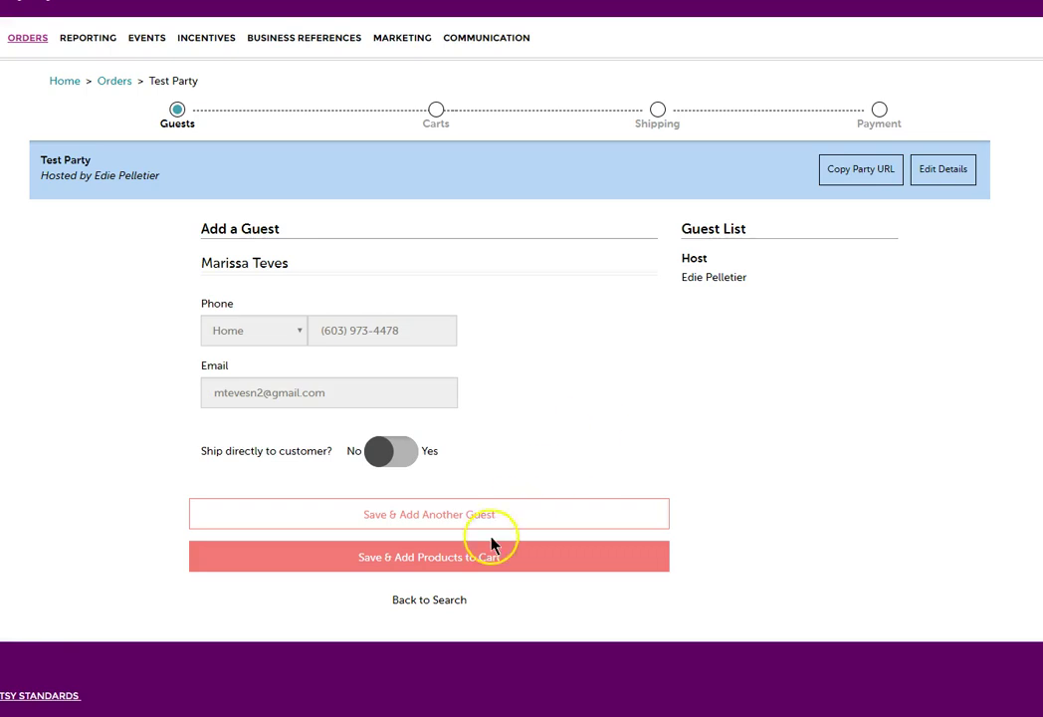
{"action": "left_click", "coordinate": [444, 514]}
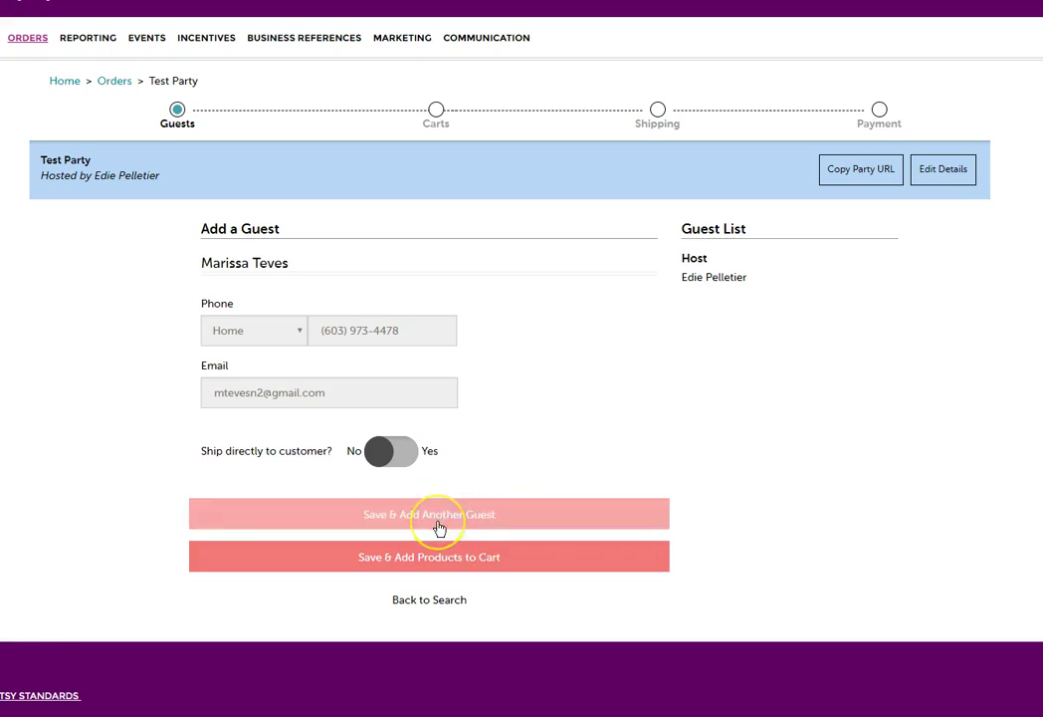
{"action": "left_click", "coordinate": [426, 558]}
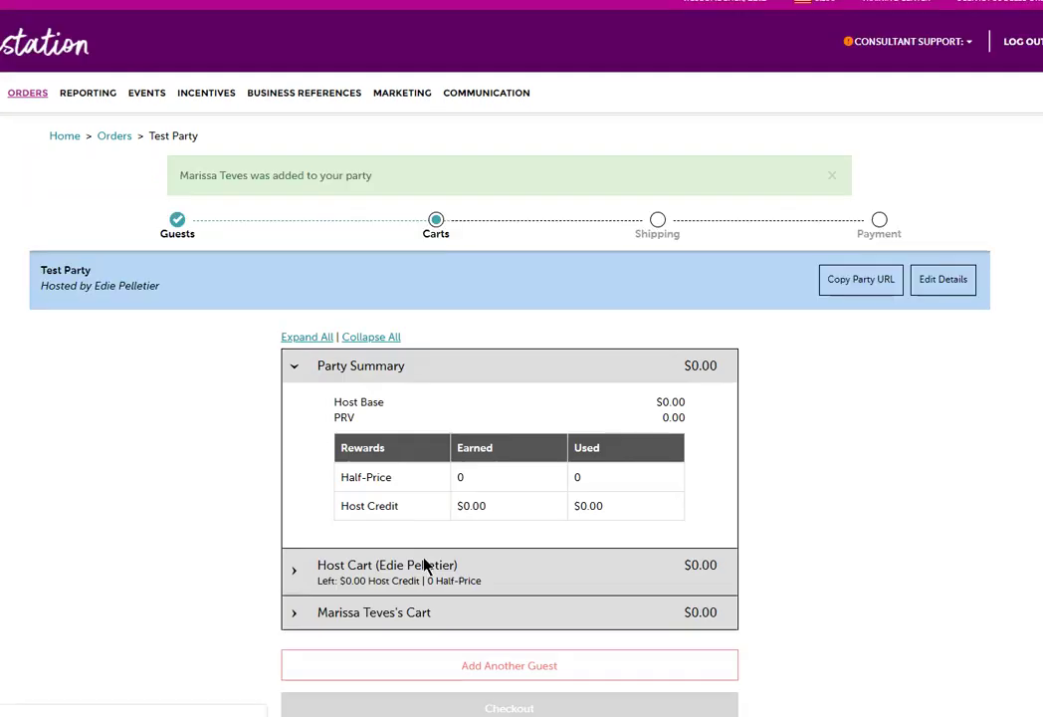
{"action": "left_click", "coordinate": [791, 468]}
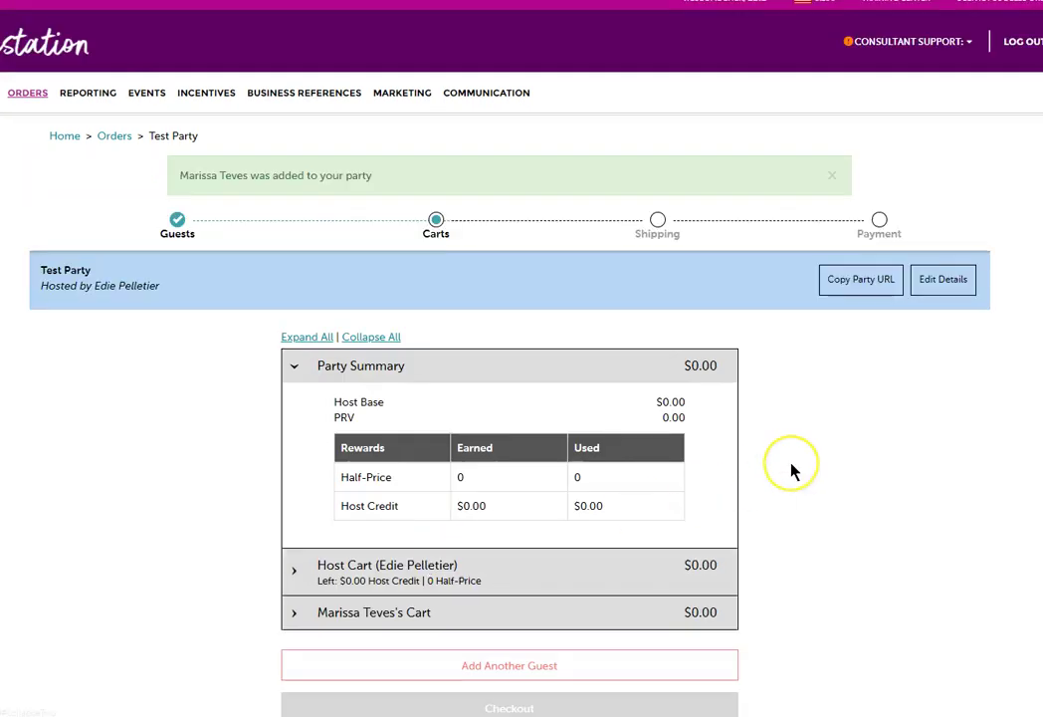
Find "6pk" in the guest's cart and add the 6 Scentsy Bars bundle.
{"action": "scroll", "coordinate": [793, 471], "scroll_direction": "down", "scroll_amount": 1}
{"action": "scroll", "coordinate": [791, 469], "scroll_direction": "down", "scroll_amount": 1}
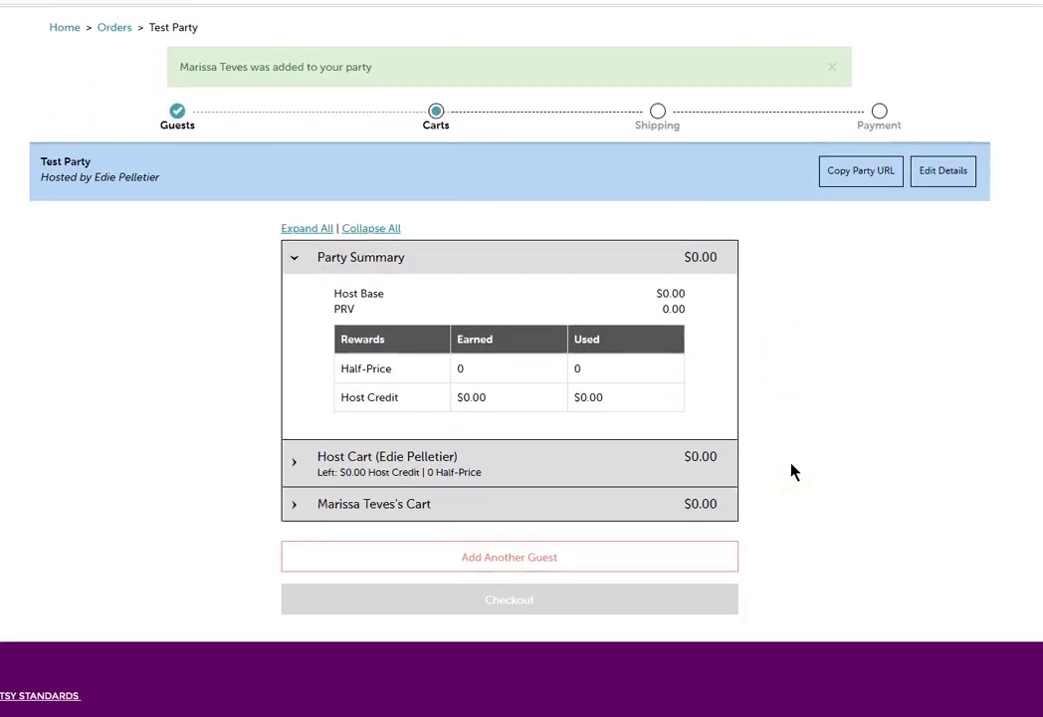
{"action": "left_click", "coordinate": [357, 511]}
{"action": "left_click", "coordinate": [543, 446]}
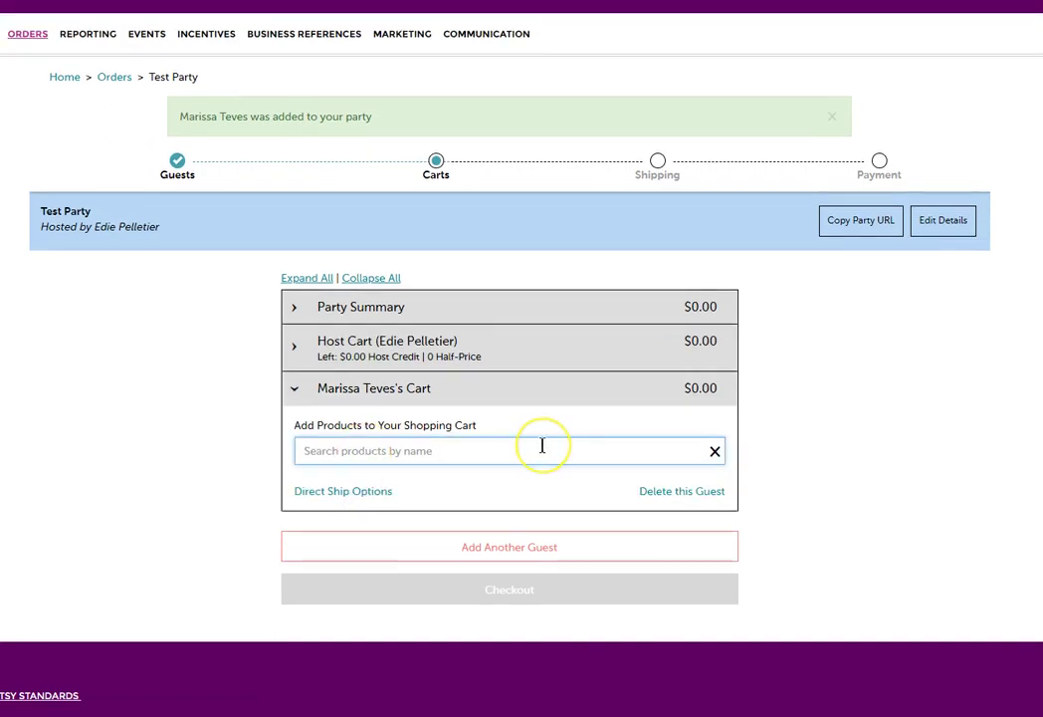
{"action": "type", "text": "6pk"}
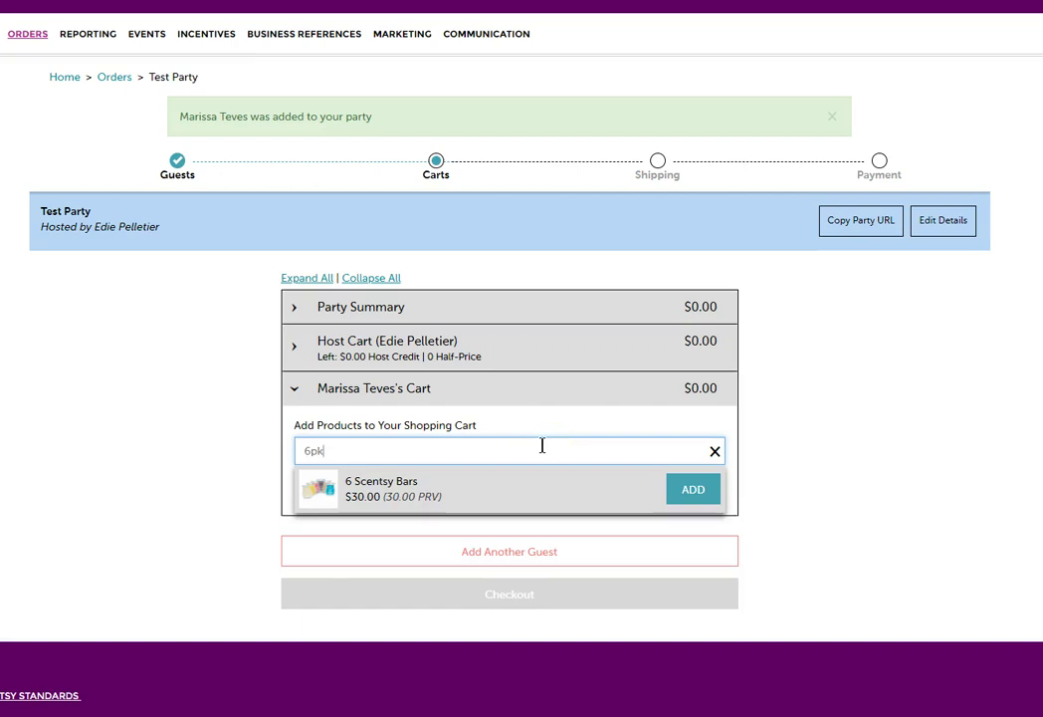
{"action": "left_click", "coordinate": [692, 486]}
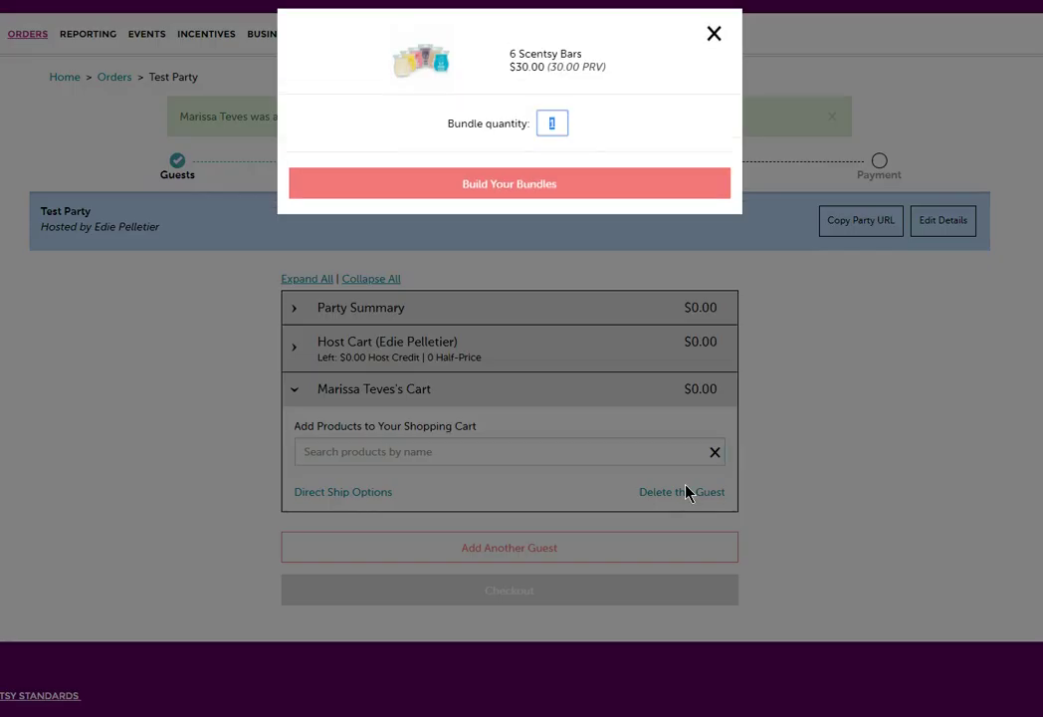
Set the 6 Scentsy Bars bundle quantity to 3 and start building the bundles.
{"action": "left_click", "coordinate": [542, 122]}
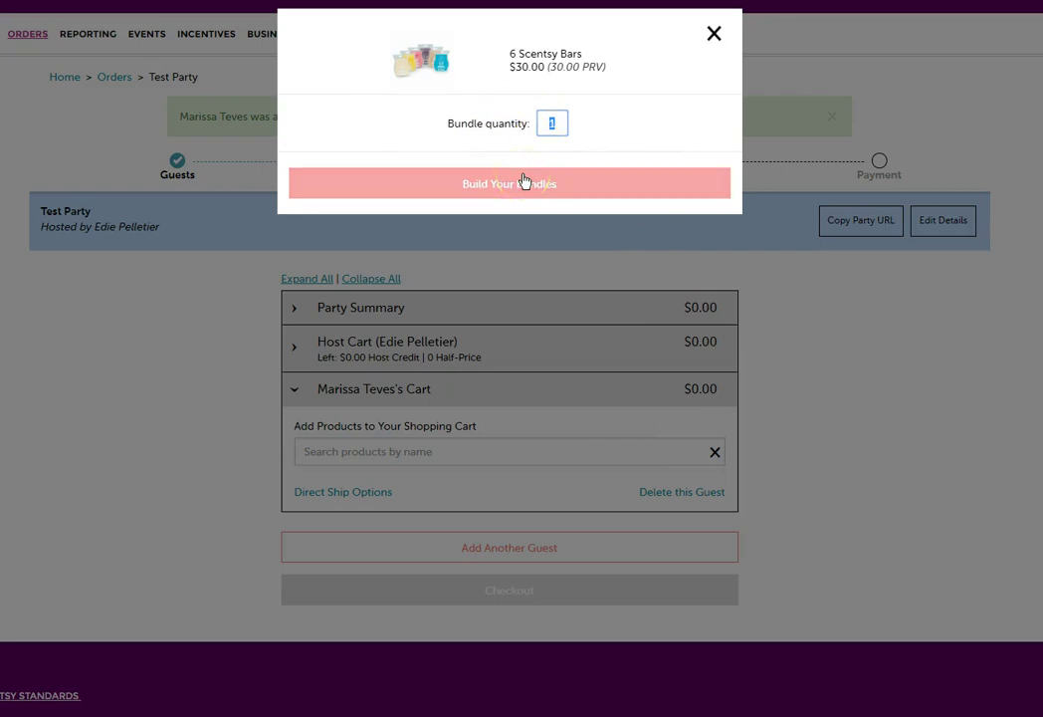
{"action": "left_click", "coordinate": [561, 132]}
{"action": "left_click", "coordinate": [546, 181]}
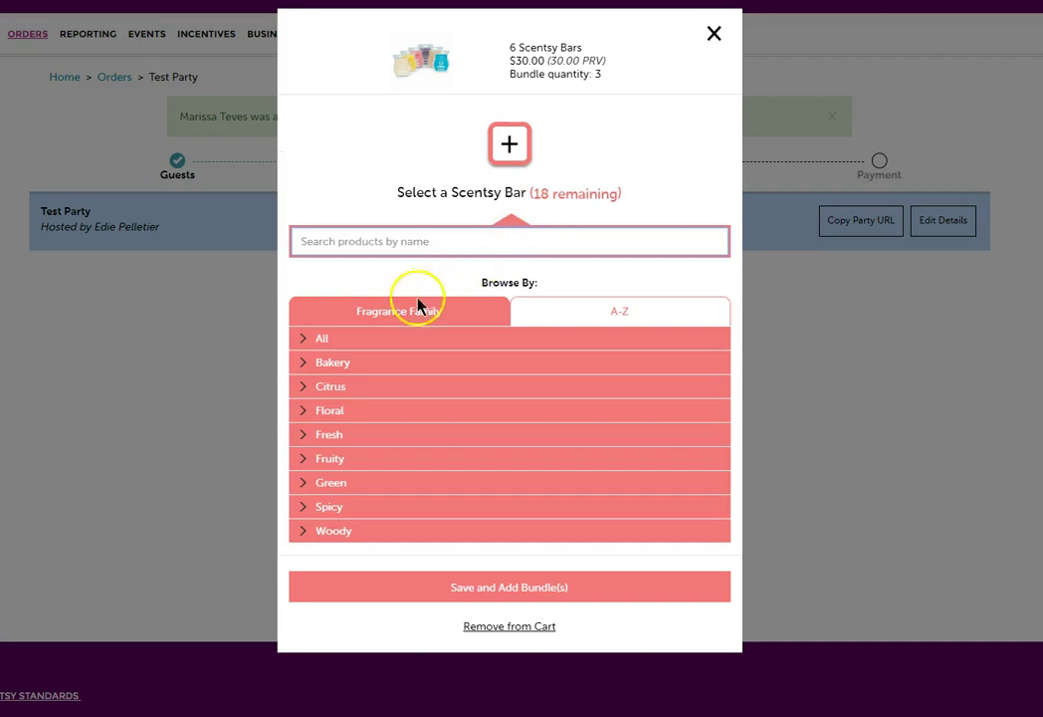
From all fragrances, select one Aloe Water & Cucumber, two Apple Butter Frosting, one Apple S'mores, one Autumn Sunset and one Apple Cherry Strudel bar.
{"action": "left_click", "coordinate": [384, 339]}
{"action": "left_click", "coordinate": [697, 367]}
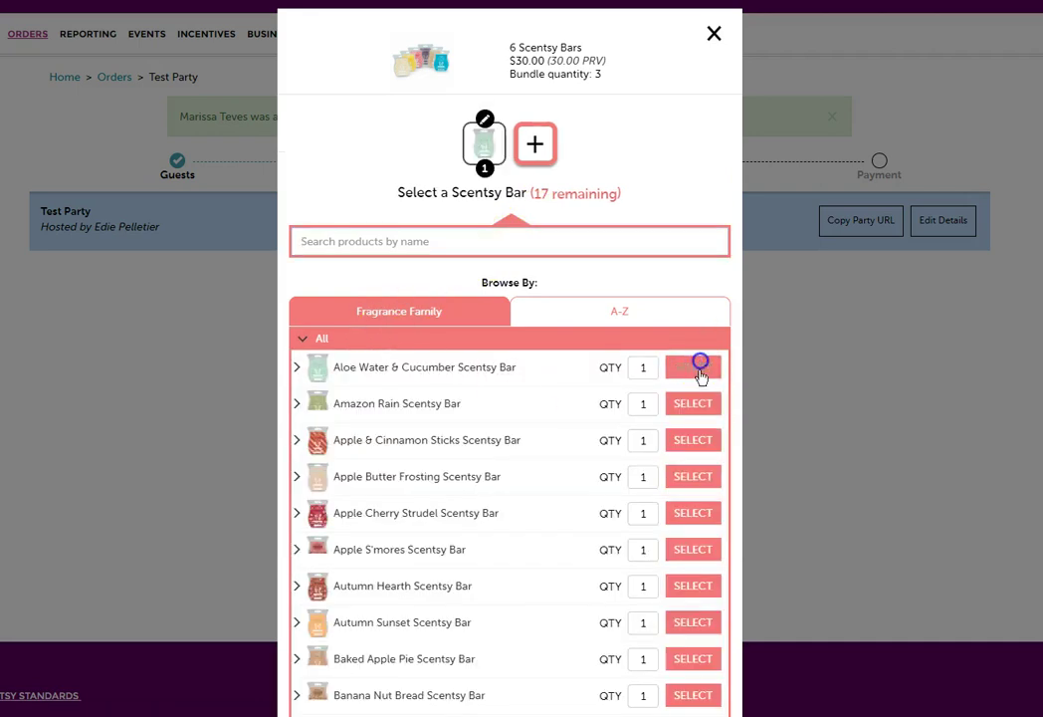
{"action": "left_click", "coordinate": [697, 476]}
{"action": "left_click", "coordinate": [694, 550]}
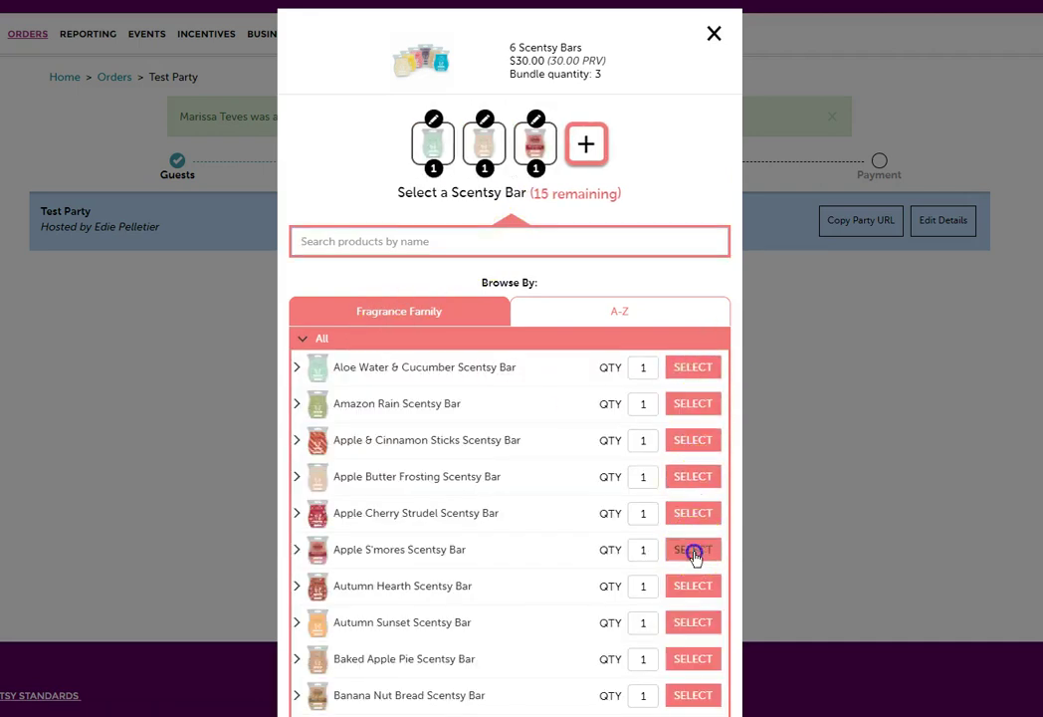
{"action": "left_click", "coordinate": [693, 622]}
{"action": "left_click", "coordinate": [693, 476]}
{"action": "left_click", "coordinate": [693, 513]}
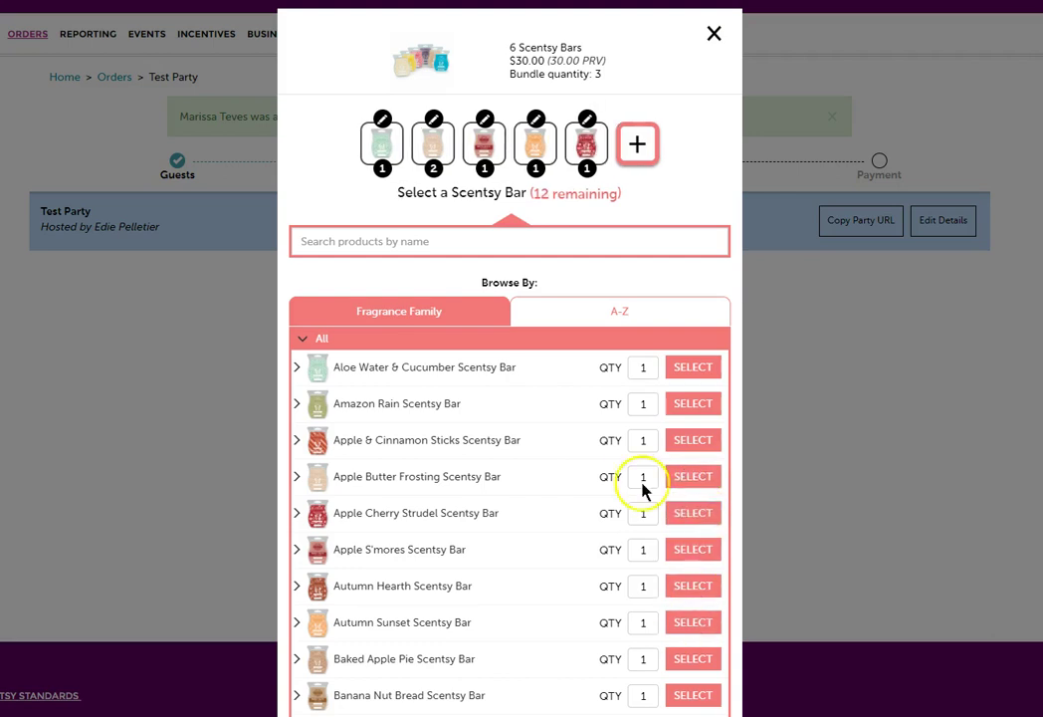
Add one Coconut Lemongrass, two Coconut Cotton, one Cozy Chai and one Cozy Cardigan bar to the bundles.
{"action": "scroll", "coordinate": [642, 478], "scroll_direction": "down", "scroll_amount": 10}
{"action": "scroll", "coordinate": [637, 438], "scroll_direction": "down", "scroll_amount": 3}
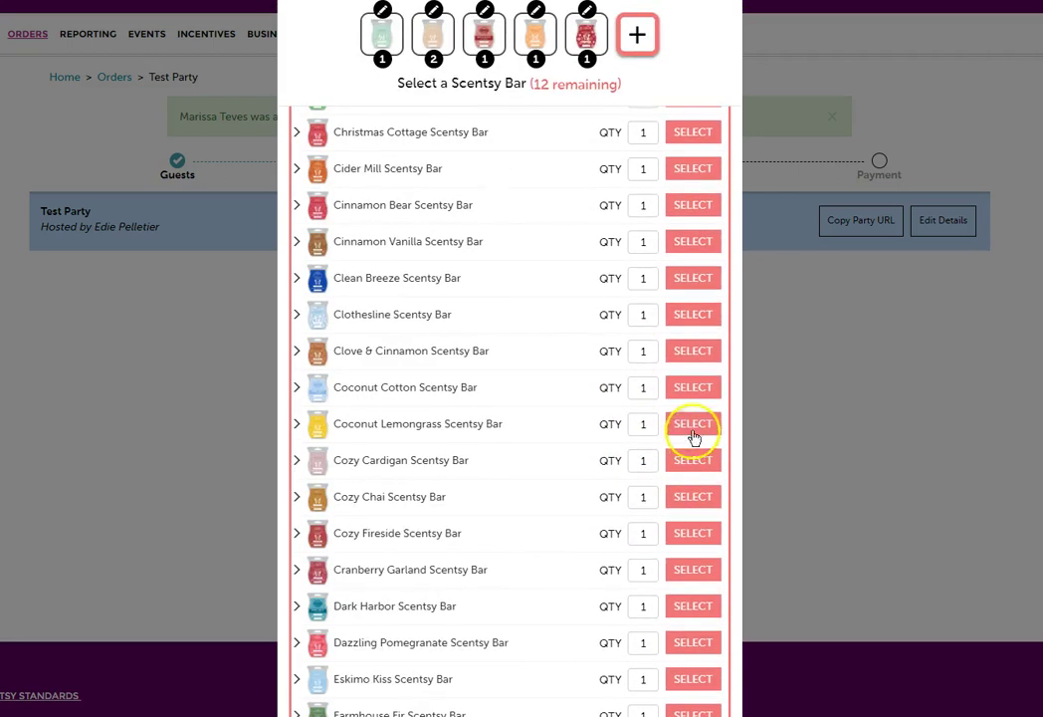
{"action": "left_click", "coordinate": [693, 425]}
{"action": "left_click", "coordinate": [693, 388]}
{"action": "left_click", "coordinate": [701, 495]}
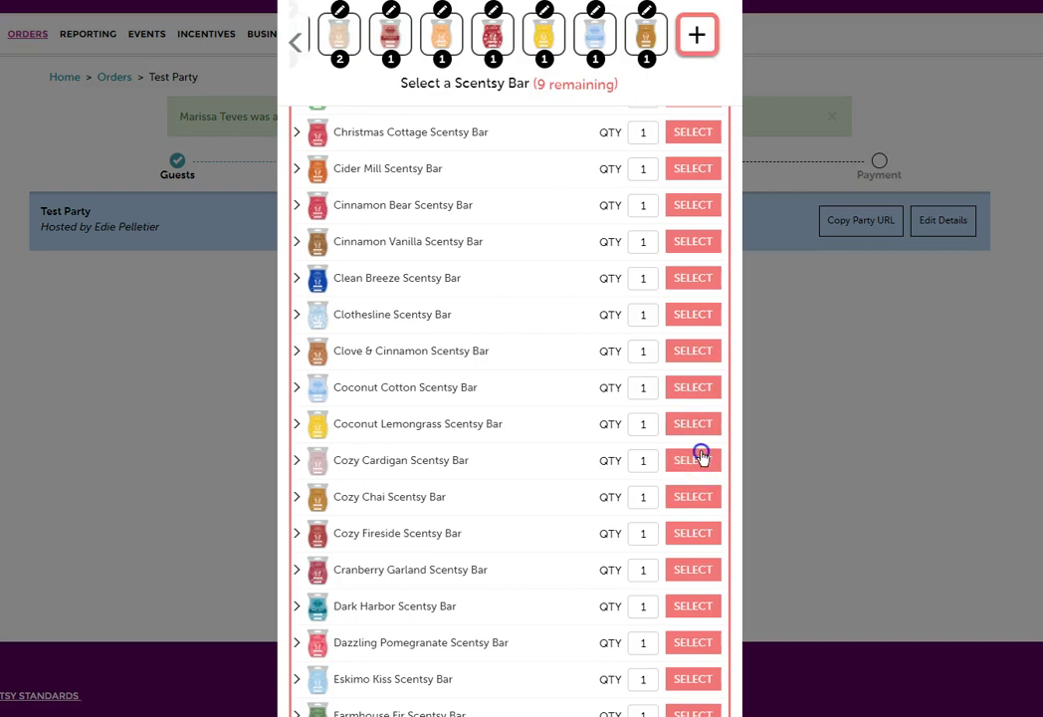
{"action": "left_click", "coordinate": [701, 458]}
{"action": "left_click", "coordinate": [702, 390]}
Add one bar each of Clove & Cinnamon, Clothesline, Clean Breeze, Cinnamon Vanilla and Cinnamon Bear to the bundles.
{"action": "left_click", "coordinate": [701, 353]}
{"action": "left_click", "coordinate": [702, 315]}
{"action": "left_click", "coordinate": [702, 283]}
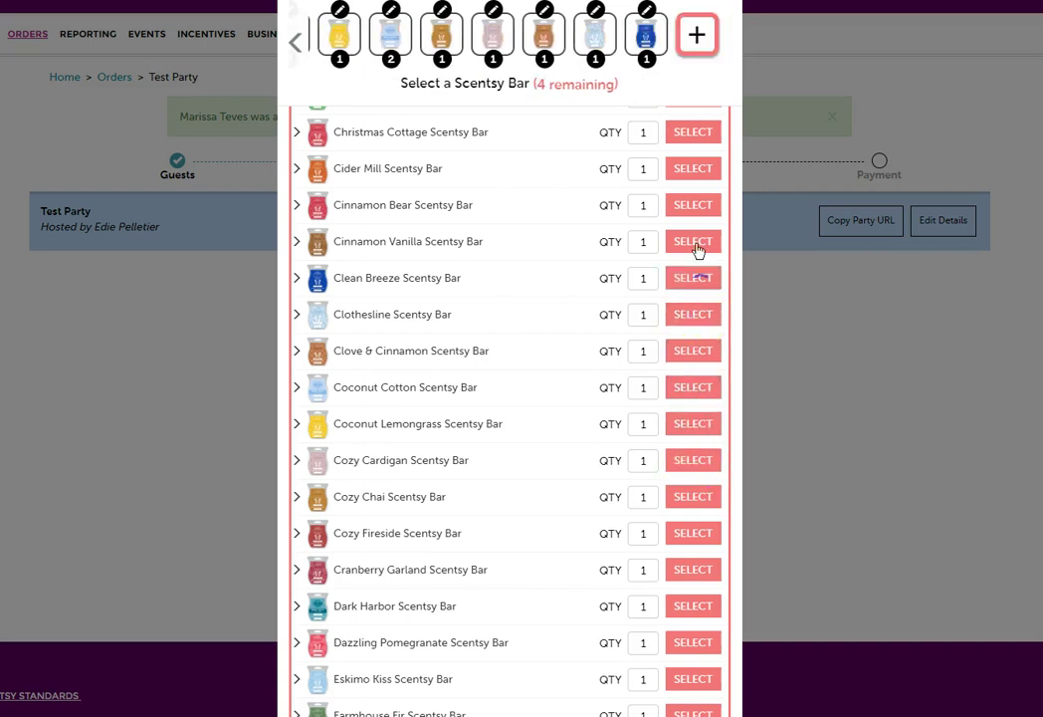
{"action": "left_click", "coordinate": [694, 242]}
{"action": "left_click", "coordinate": [694, 206]}
Fill the remaining bundle slots with a quantity of 2 Cinnamon Bear bars and review the selected bars.
{"action": "left_click", "coordinate": [637, 207]}
{"action": "double_click", "coordinate": [637, 207]}
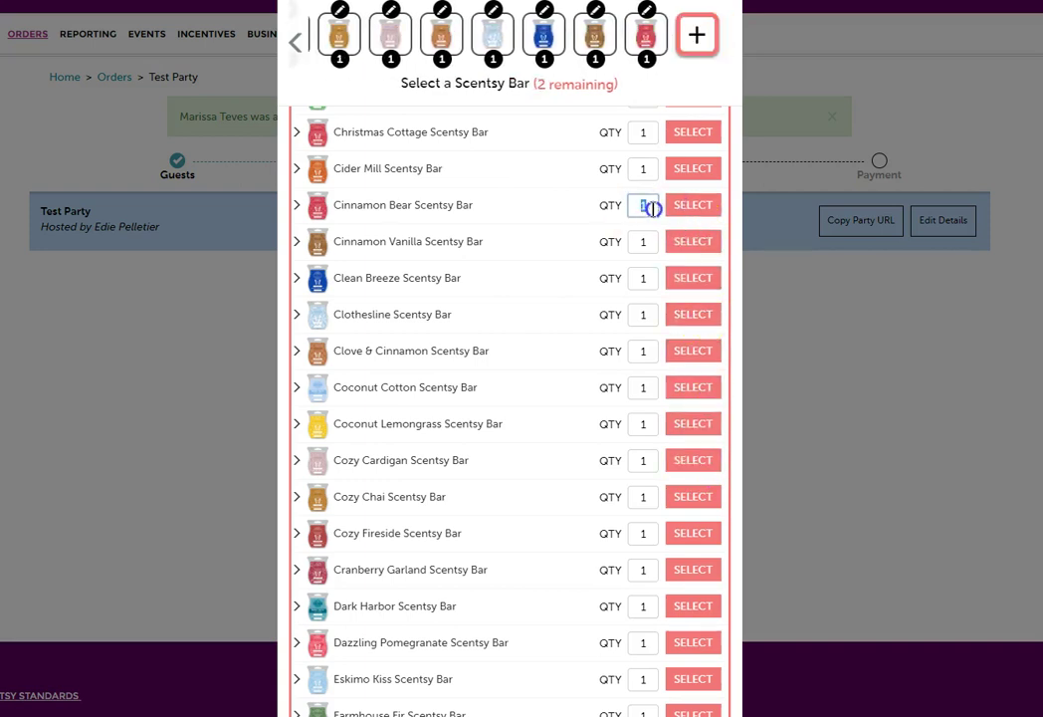
{"action": "type", "text": "2"}
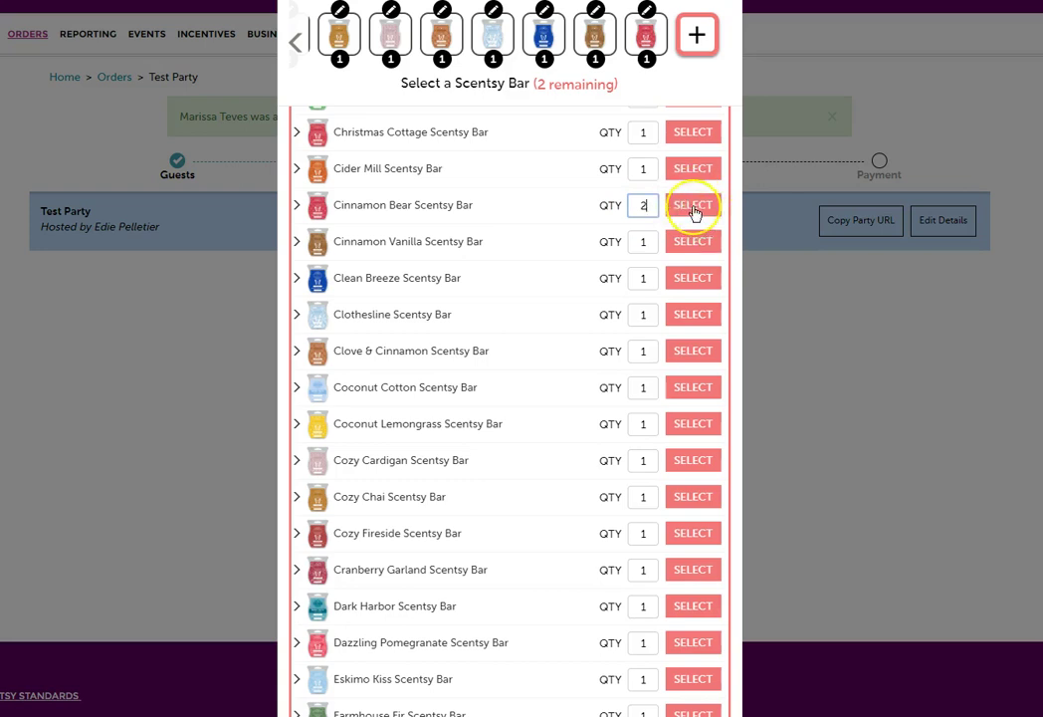
{"action": "left_click", "coordinate": [693, 208]}
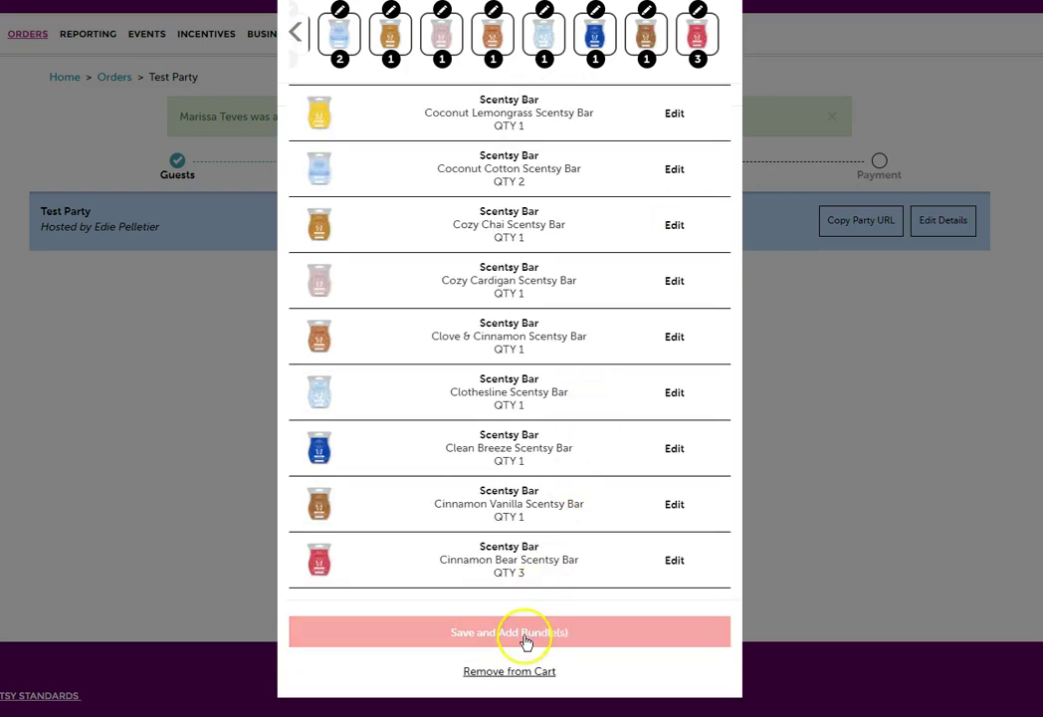
{"action": "scroll", "coordinate": [629, 239], "scroll_direction": "up", "scroll_amount": 2}
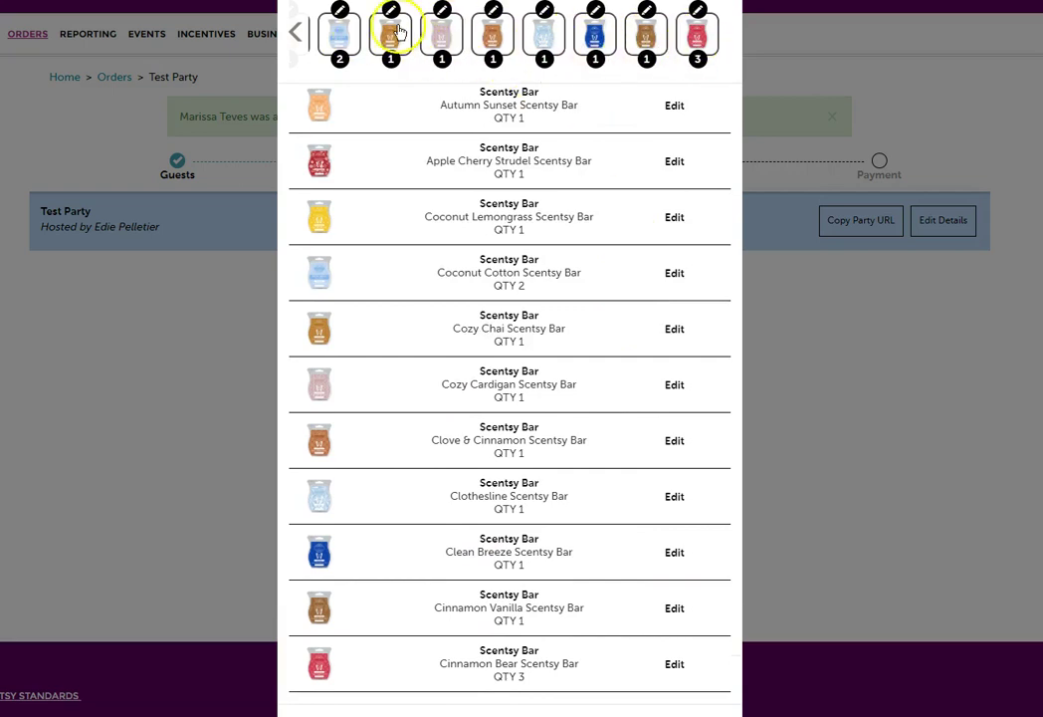
{"action": "scroll", "coordinate": [558, 338], "scroll_direction": "down", "scroll_amount": 2}
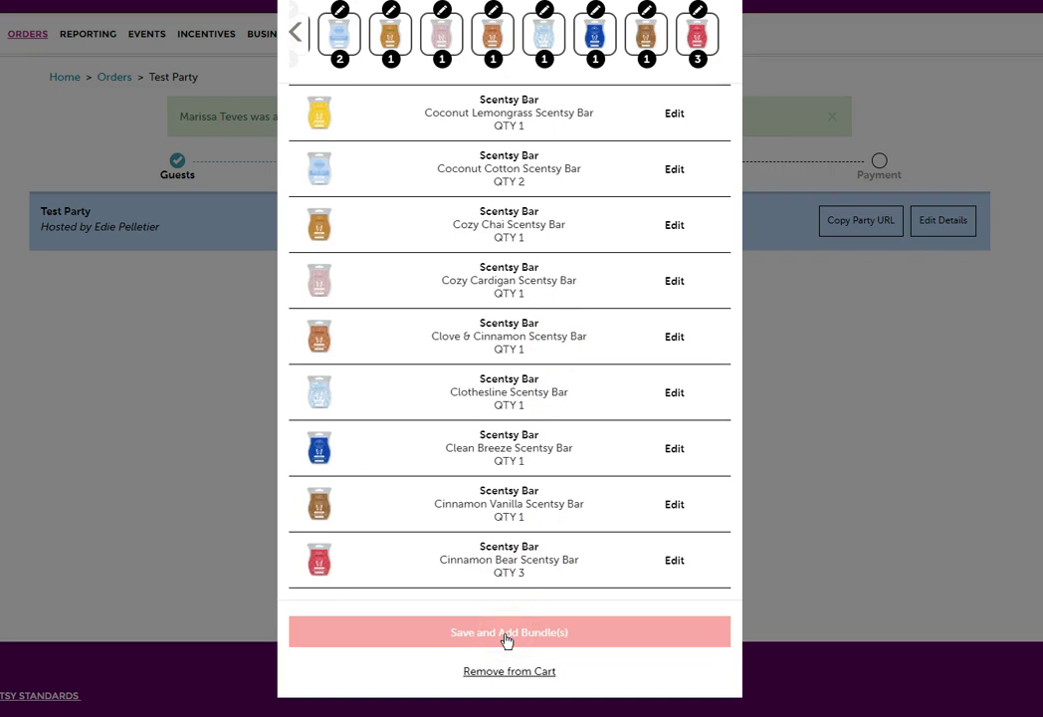
Save the selected Scentsy Bar bundles to the guest's cart and review the fragrances in each bundle.
{"action": "left_click", "coordinate": [506, 637]}
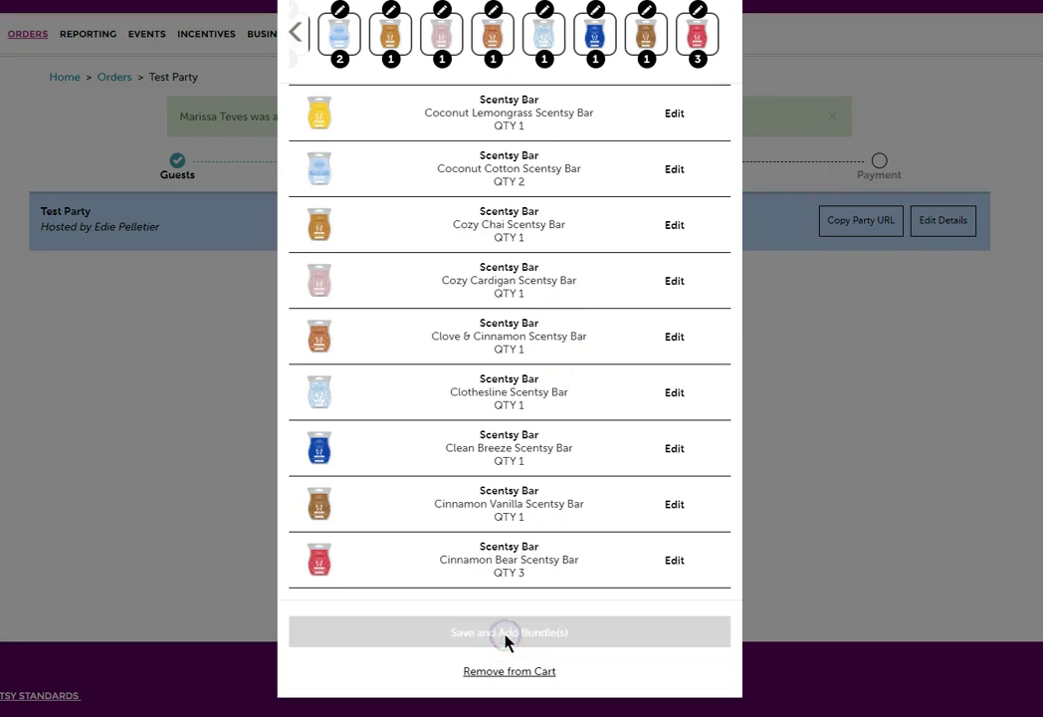
{"action": "scroll", "coordinate": [655, 447], "scroll_direction": "down", "scroll_amount": 5}
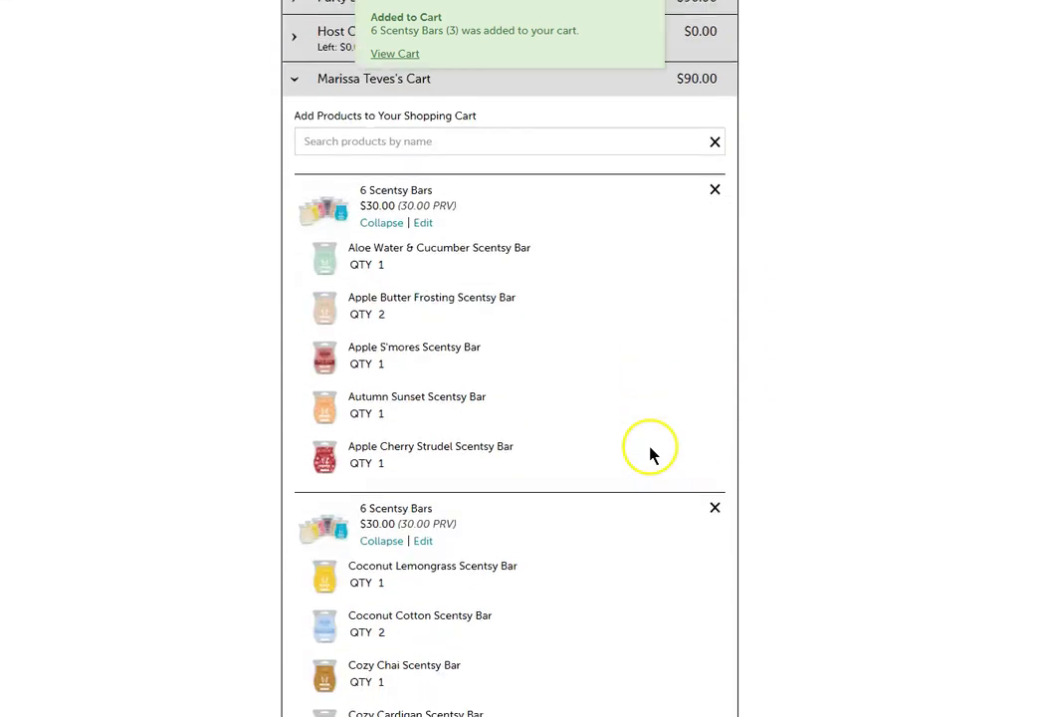
{"action": "scroll", "coordinate": [621, 370], "scroll_direction": "down", "scroll_amount": 3}
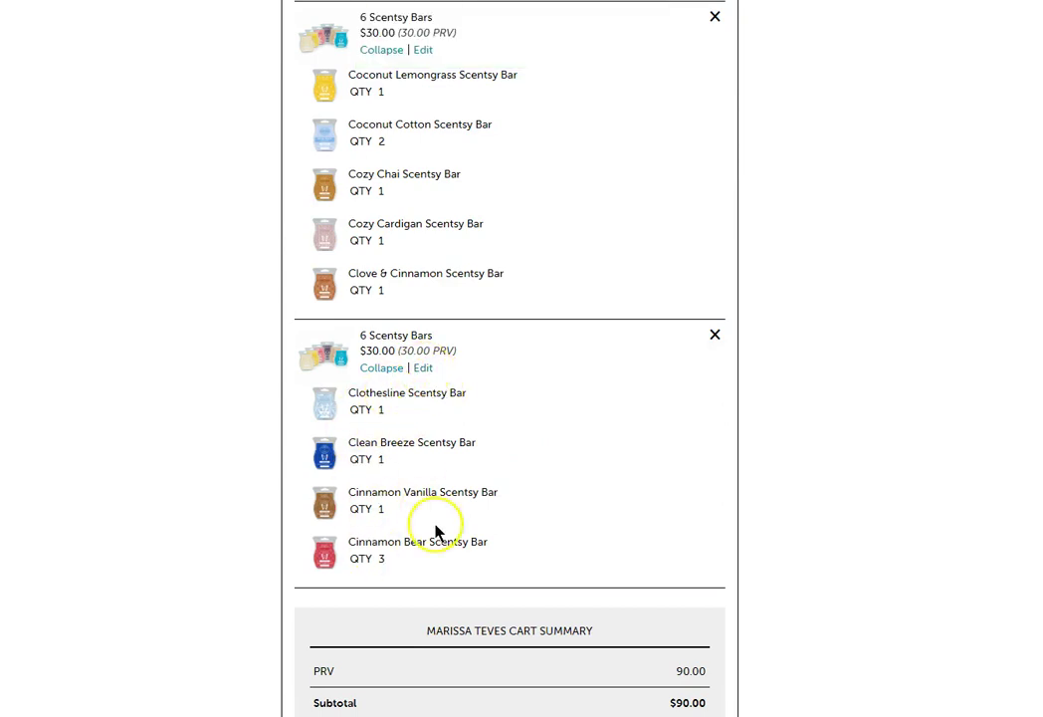
{"action": "scroll", "coordinate": [530, 497], "scroll_direction": "up", "scroll_amount": 3}
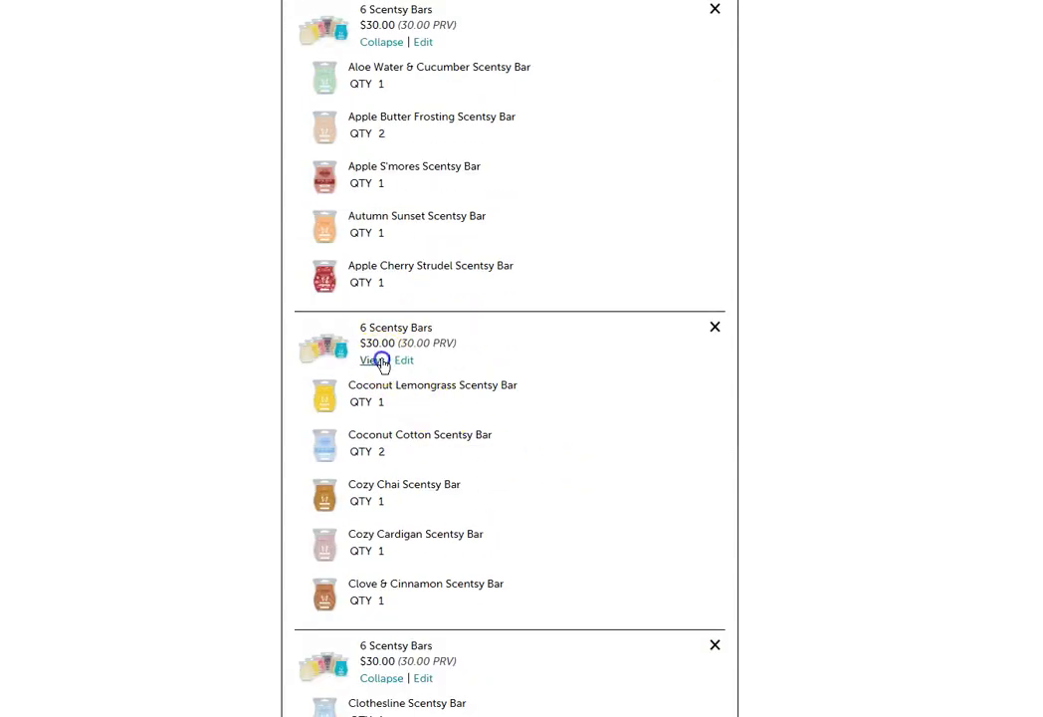
Collapse the contents of all three 6 Scentsy Bars bundles in the guest's cart.
{"action": "left_click", "coordinate": [381, 361]}
{"action": "left_click", "coordinate": [379, 434]}
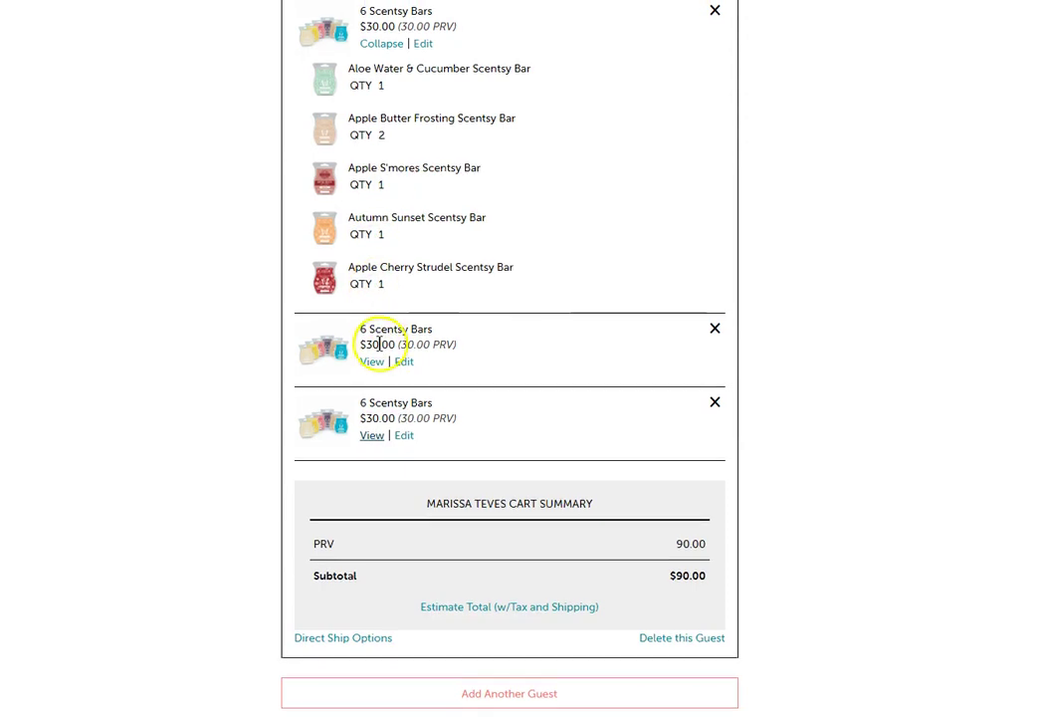
{"action": "scroll", "coordinate": [379, 342], "scroll_direction": "up", "scroll_amount": 2}
{"action": "left_click", "coordinate": [381, 198]}
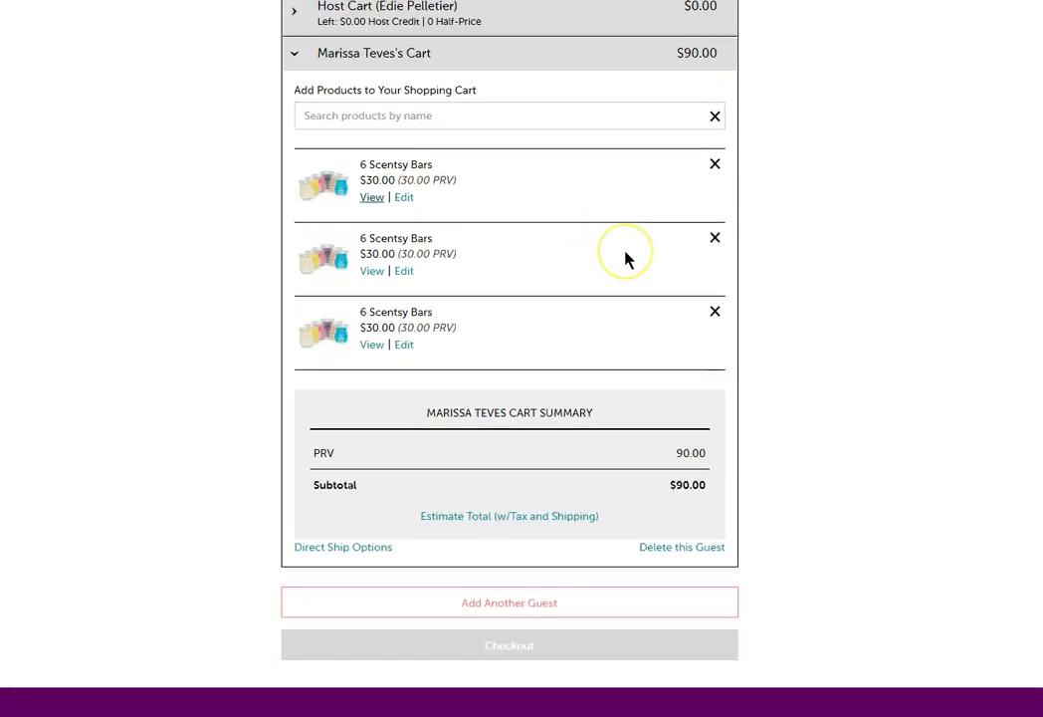
Examine the host base and earned rewards in the party summary, then collapse the summary.
{"action": "scroll", "coordinate": [627, 260], "scroll_direction": "up", "scroll_amount": 3}
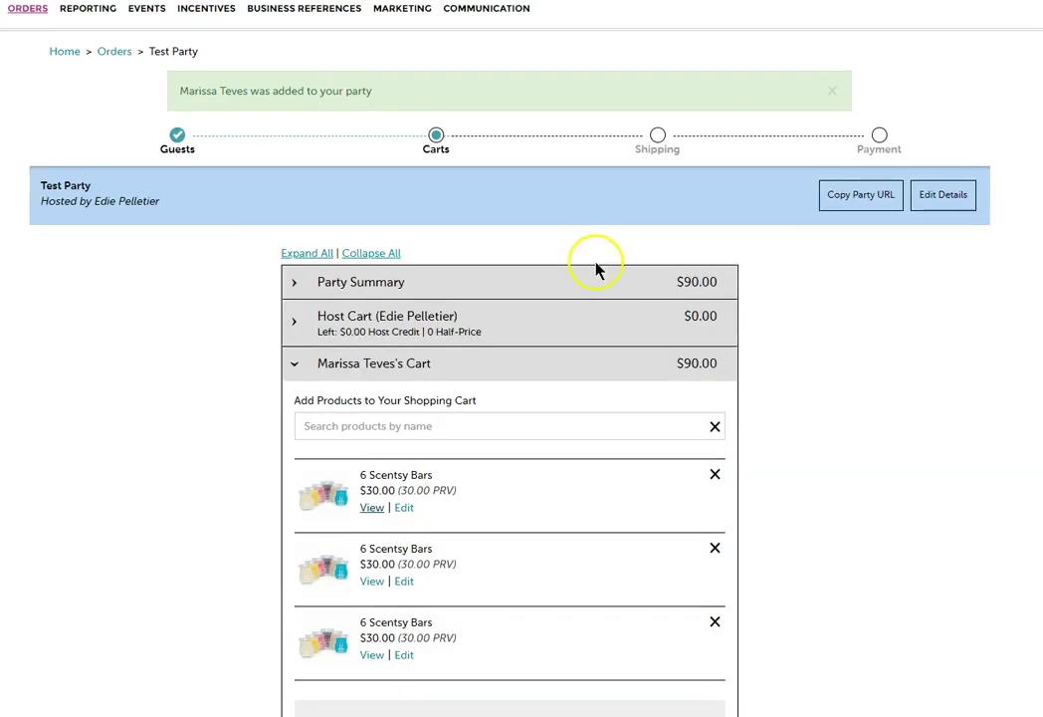
{"action": "left_click", "coordinate": [400, 282]}
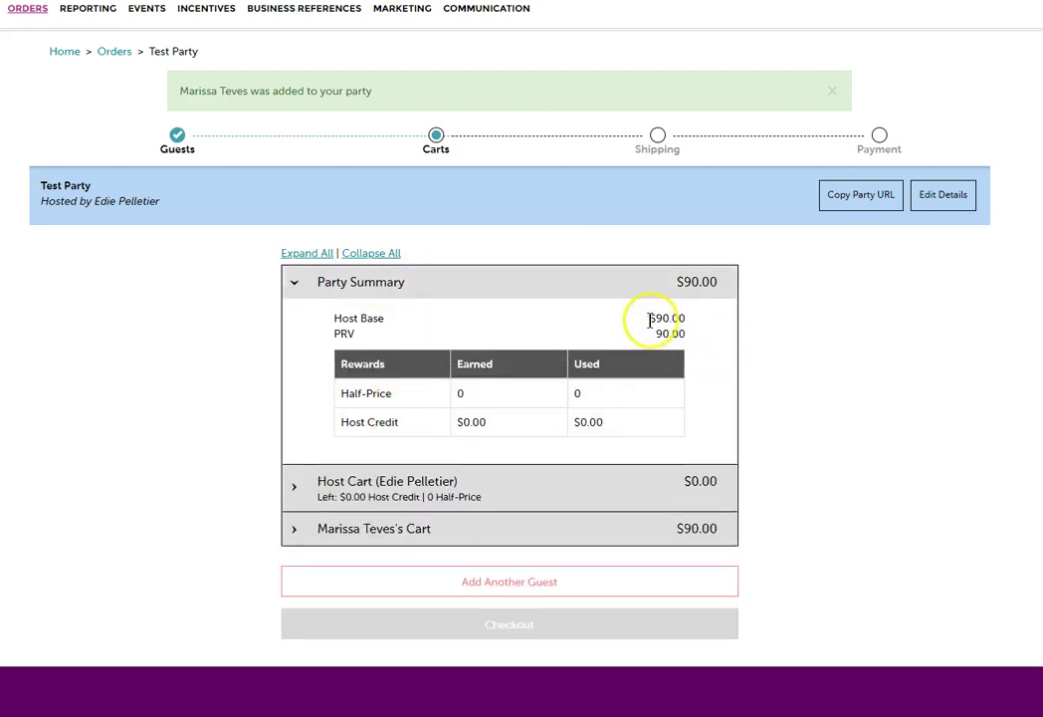
{"action": "left_click_drag", "start_coordinate": [654, 318], "coordinate": [685, 316]}
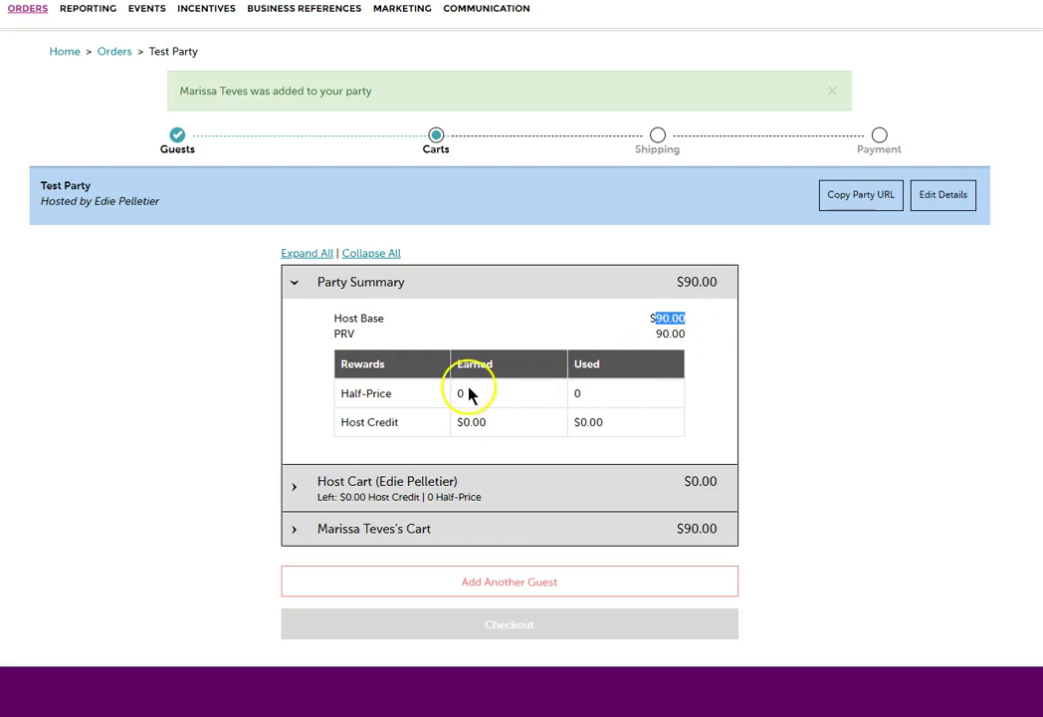
{"action": "scroll", "coordinate": [438, 438], "scroll_direction": "down", "scroll_amount": 1}
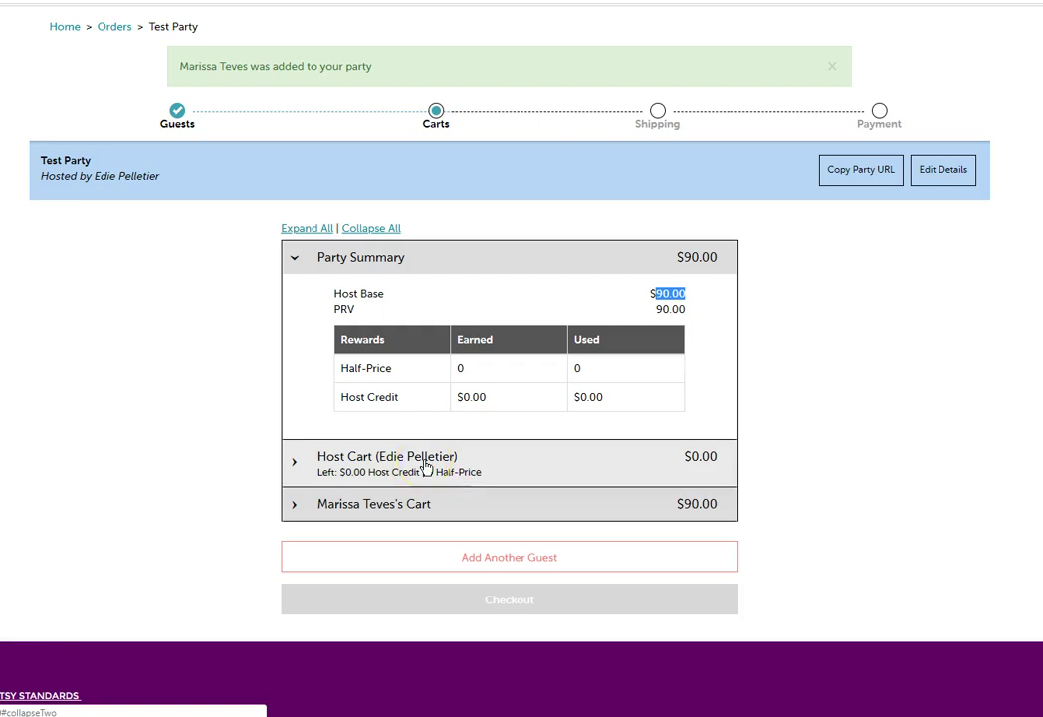
{"action": "left_click", "coordinate": [372, 258]}
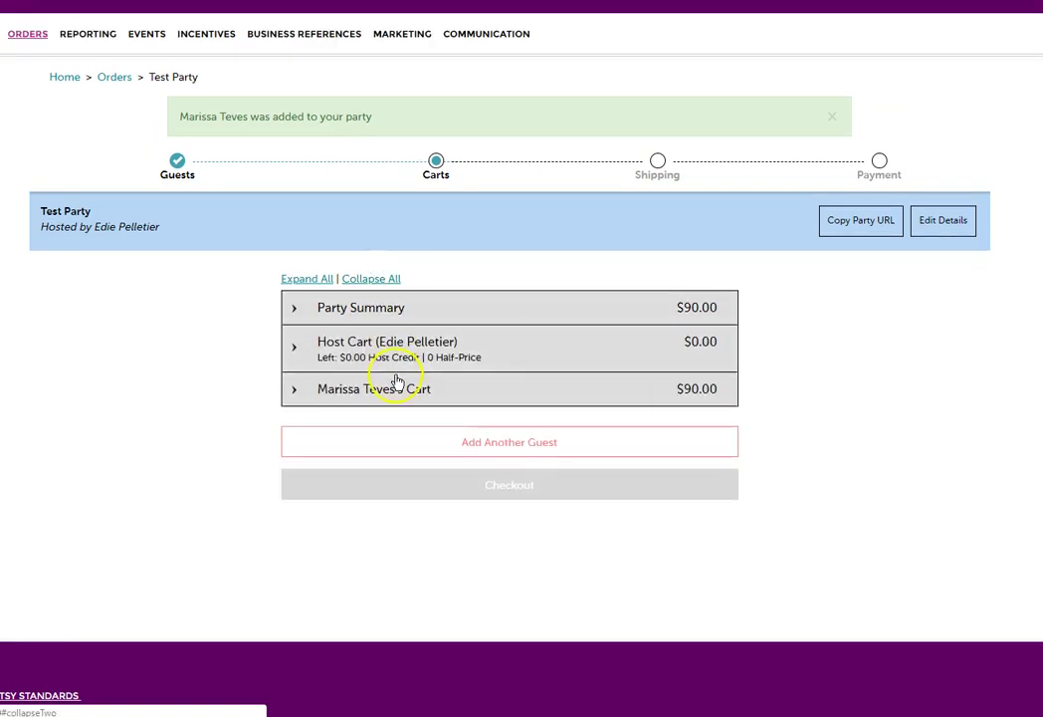
Search for "diffuser" in the guest's cart, add two Avid Diffusers, and collapse the cart.
{"action": "left_click", "coordinate": [396, 388]}
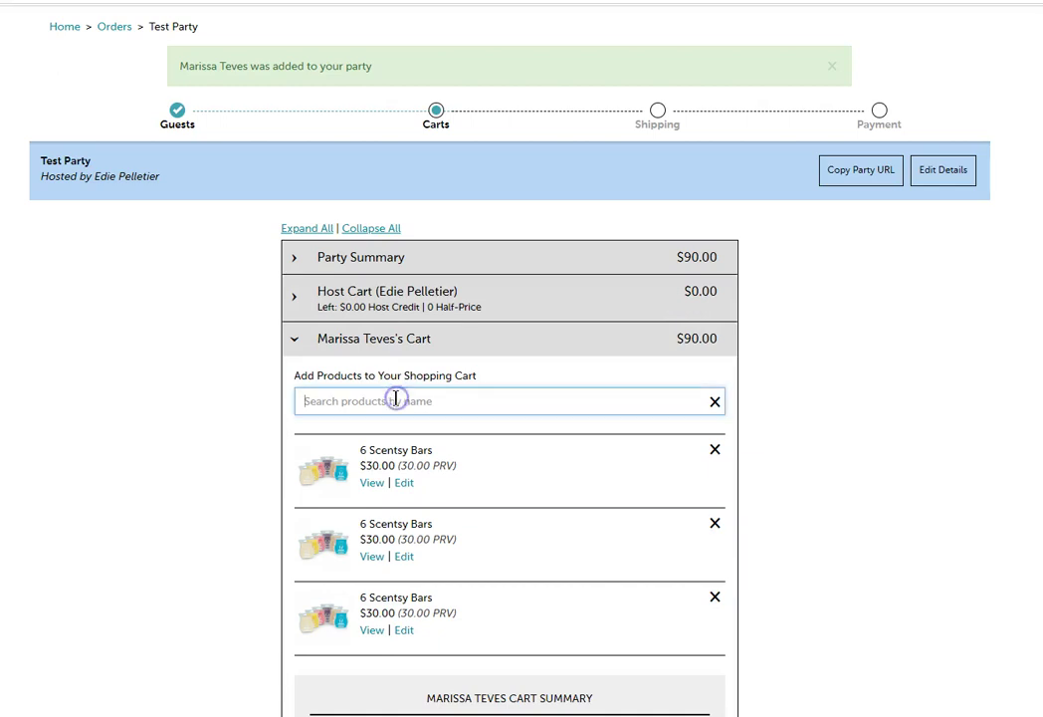
{"action": "type", "text": "diffuser"}
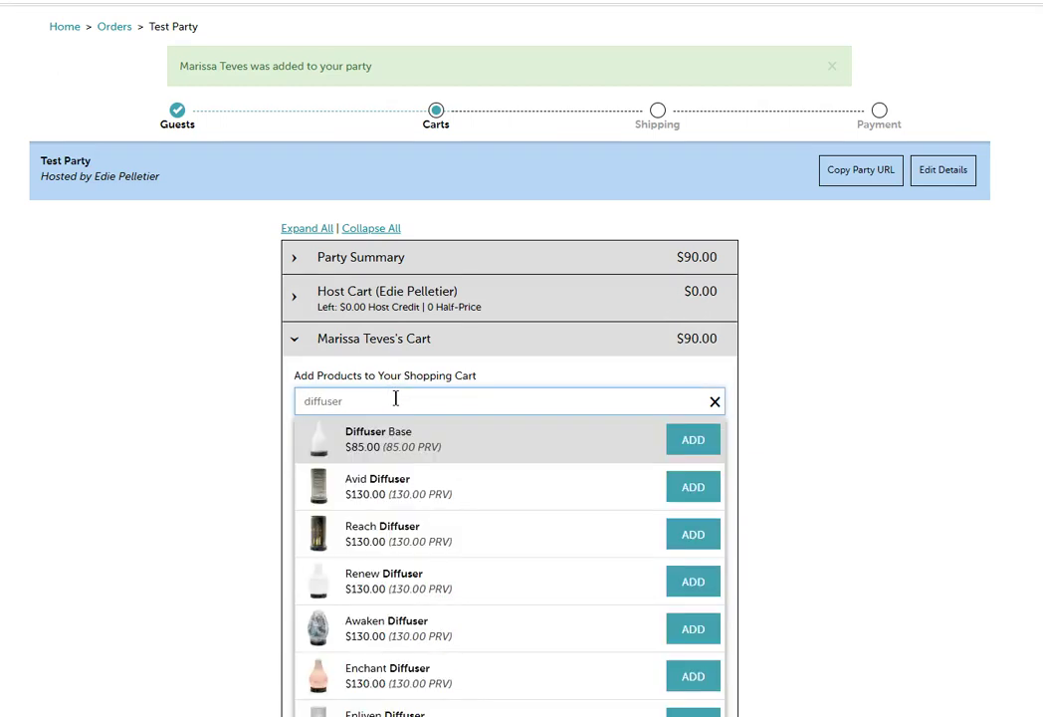
{"action": "left_click", "coordinate": [694, 498]}
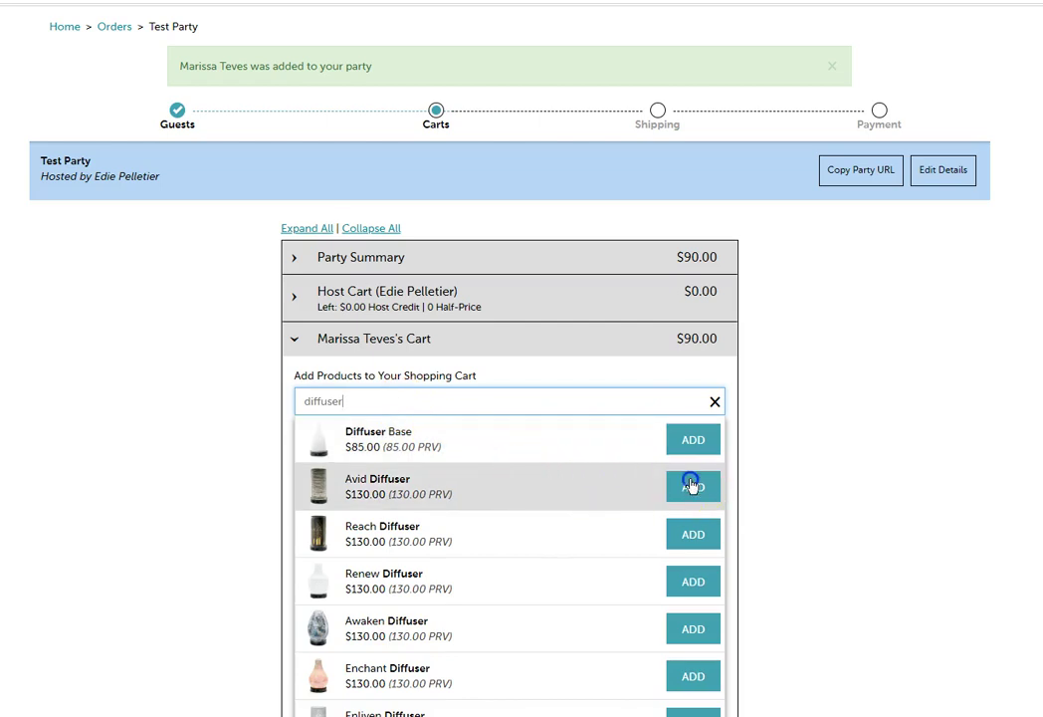
{"action": "left_click", "coordinate": [677, 492]}
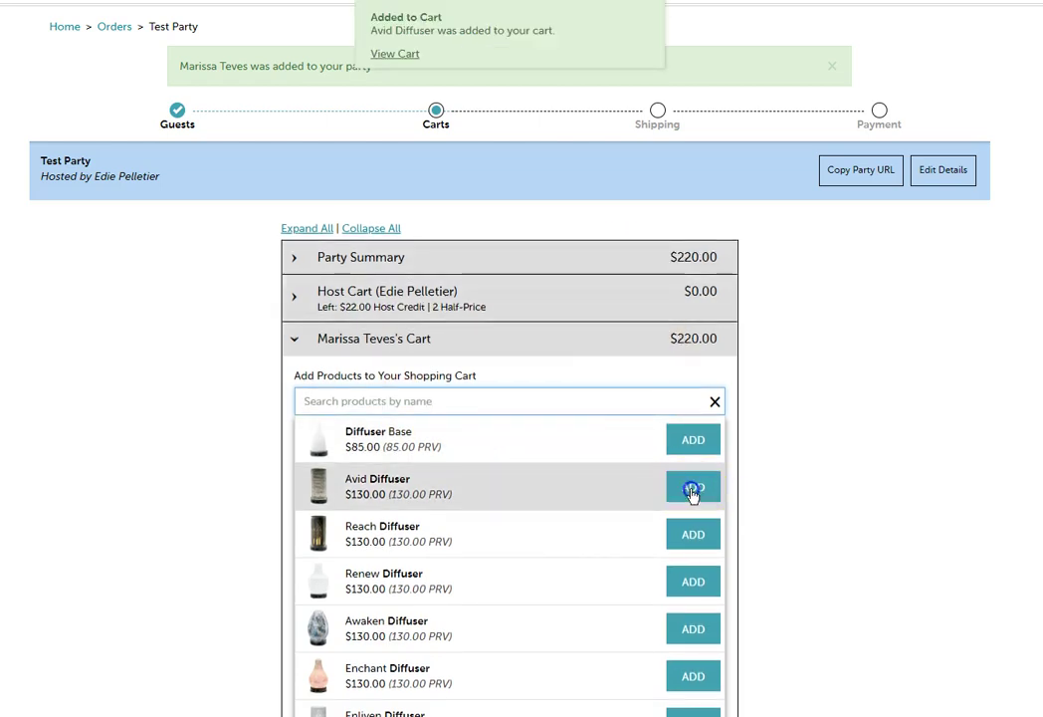
{"action": "left_click", "coordinate": [713, 403]}
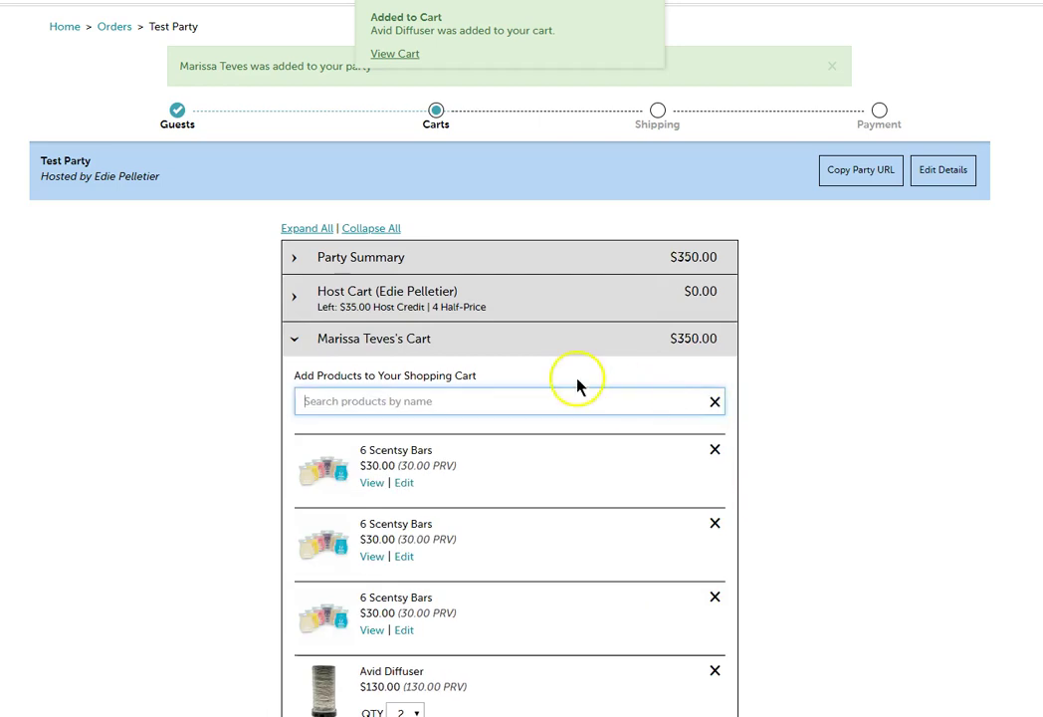
{"action": "left_click", "coordinate": [485, 339]}
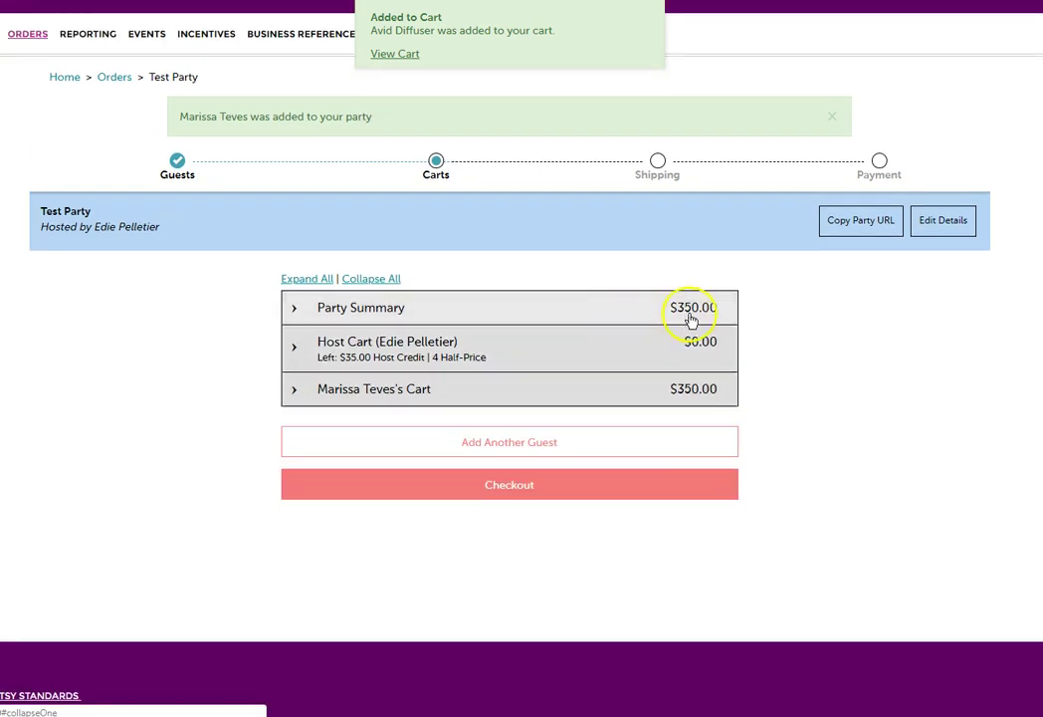
Examine the updated host base, half-price items, host credit and perpetual party reward in the party summary.
{"action": "left_click", "coordinate": [540, 309]}
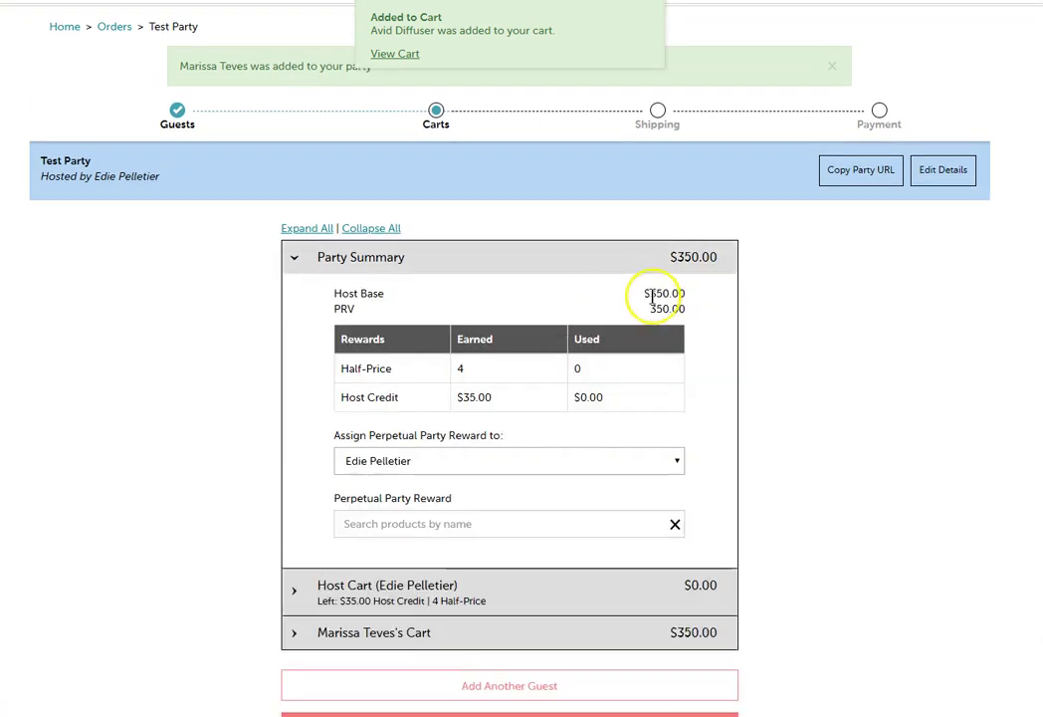
{"action": "left_click_drag", "start_coordinate": [650, 293], "coordinate": [686, 296]}
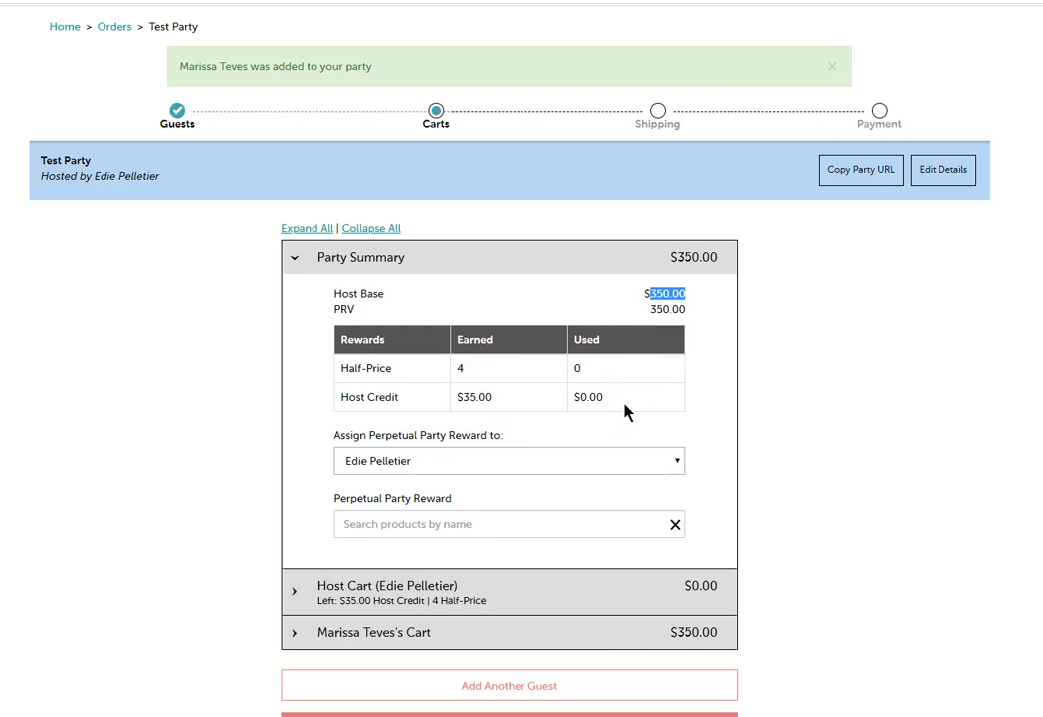
{"action": "scroll", "coordinate": [707, 410], "scroll_direction": "down", "scroll_amount": 2}
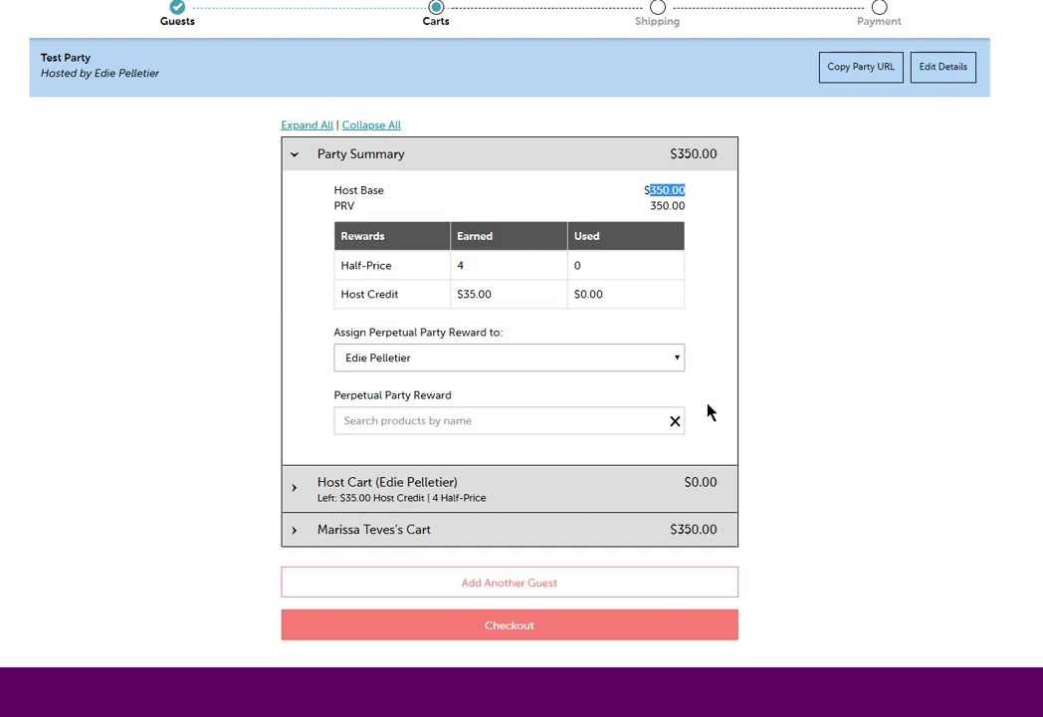
{"action": "scroll", "coordinate": [709, 412], "scroll_direction": "down", "scroll_amount": 1}
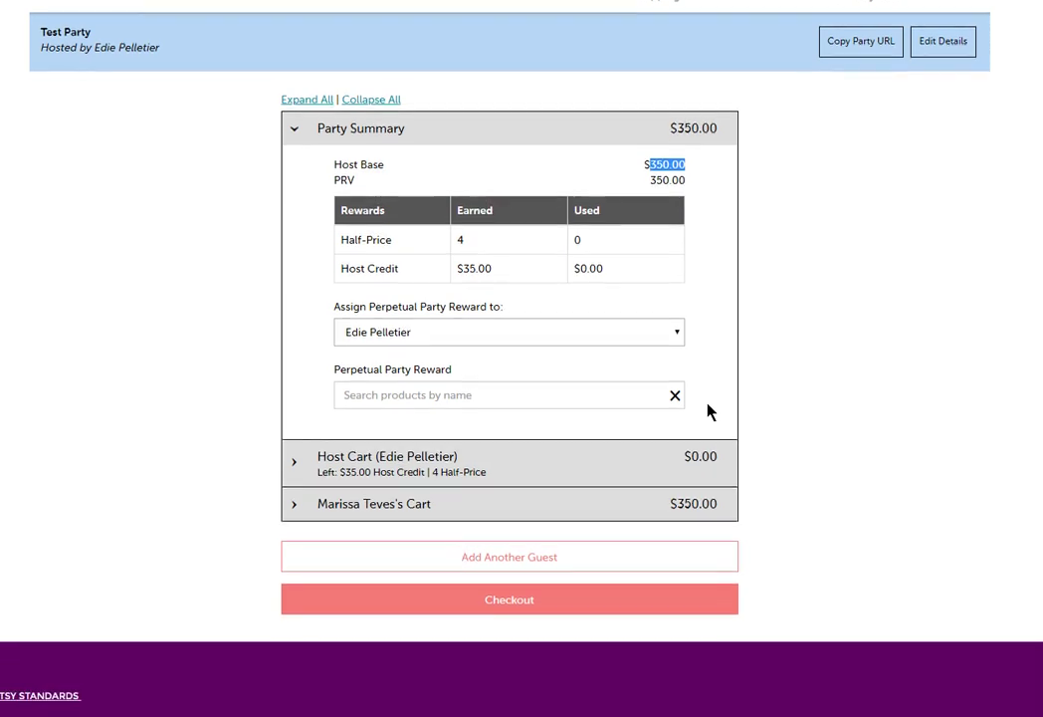
Assign the perpetual party reward to the guest and add Luna Hand Cream as the reward by searching "hand".
{"action": "left_click", "coordinate": [680, 335]}
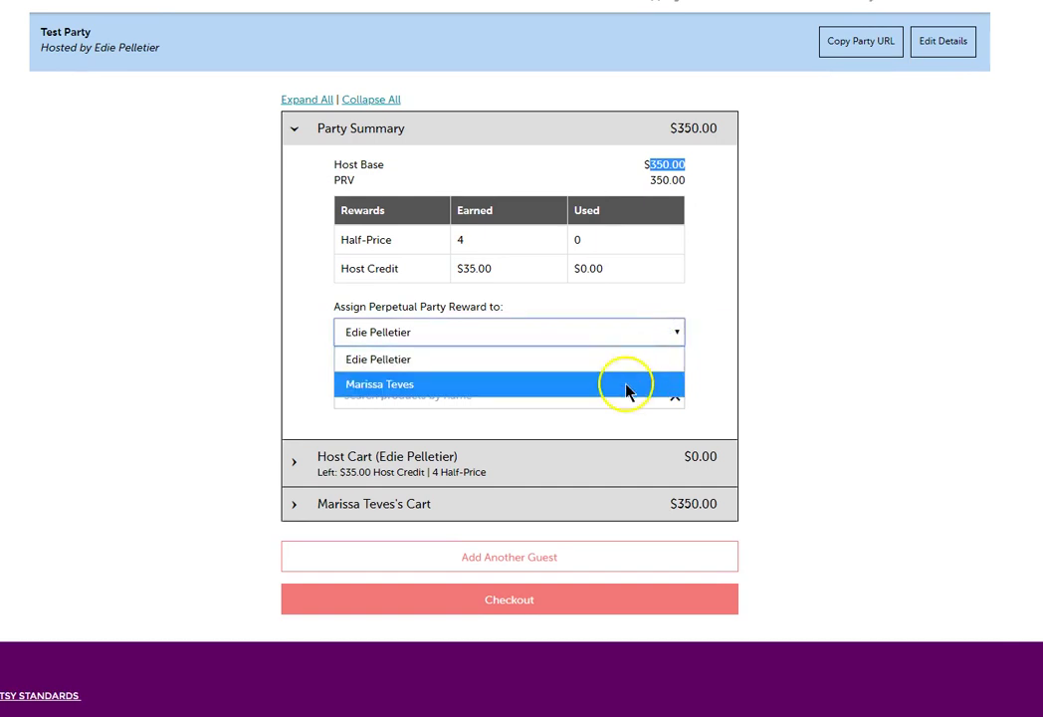
{"action": "left_click", "coordinate": [610, 383]}
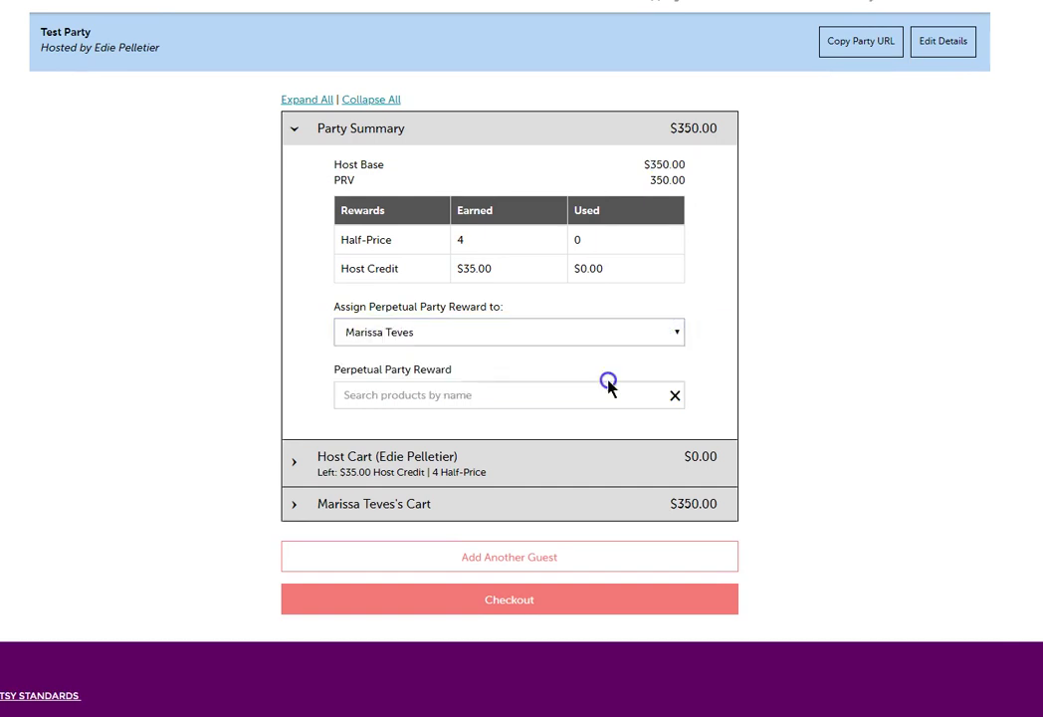
{"action": "left_click", "coordinate": [429, 395]}
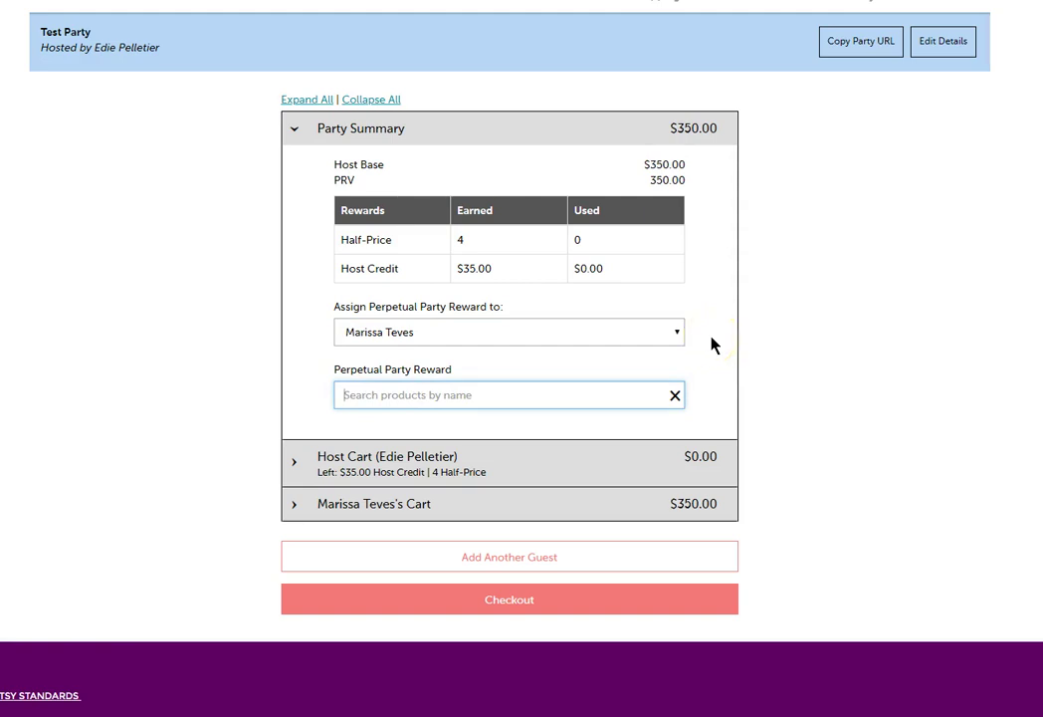
{"action": "type", "text": "hand"}
{"action": "left_click", "coordinate": [655, 433]}
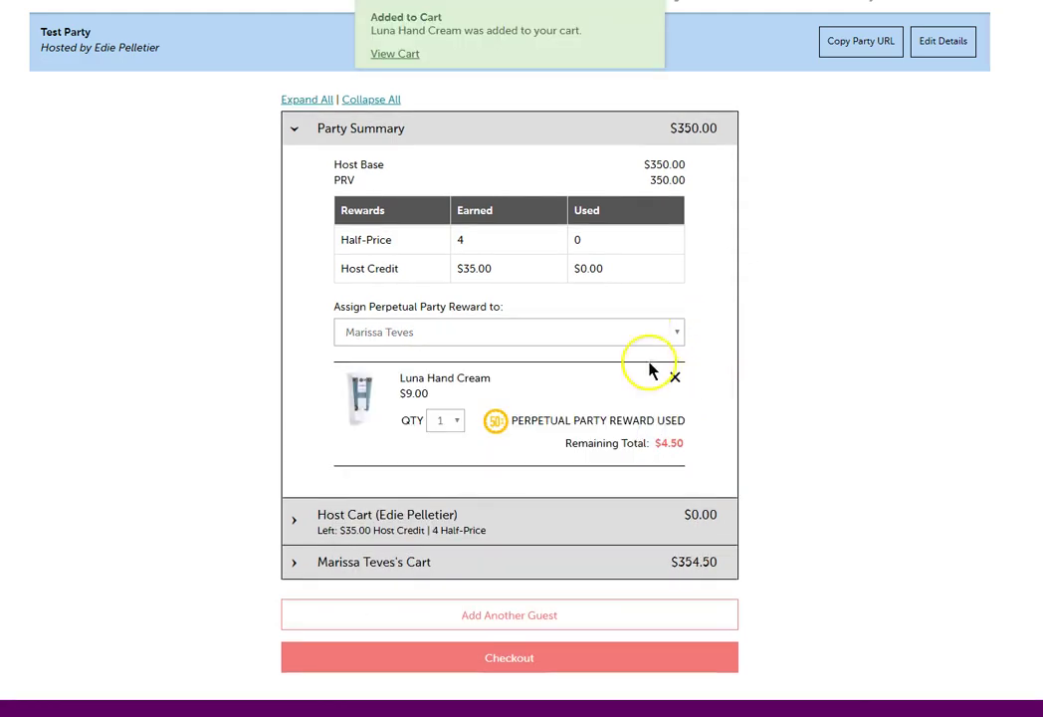
Compare the Luna Hand Cream's regular price with its remaining total, then collapse the party summary.
{"action": "left_click_drag", "start_coordinate": [401, 394], "coordinate": [443, 398]}
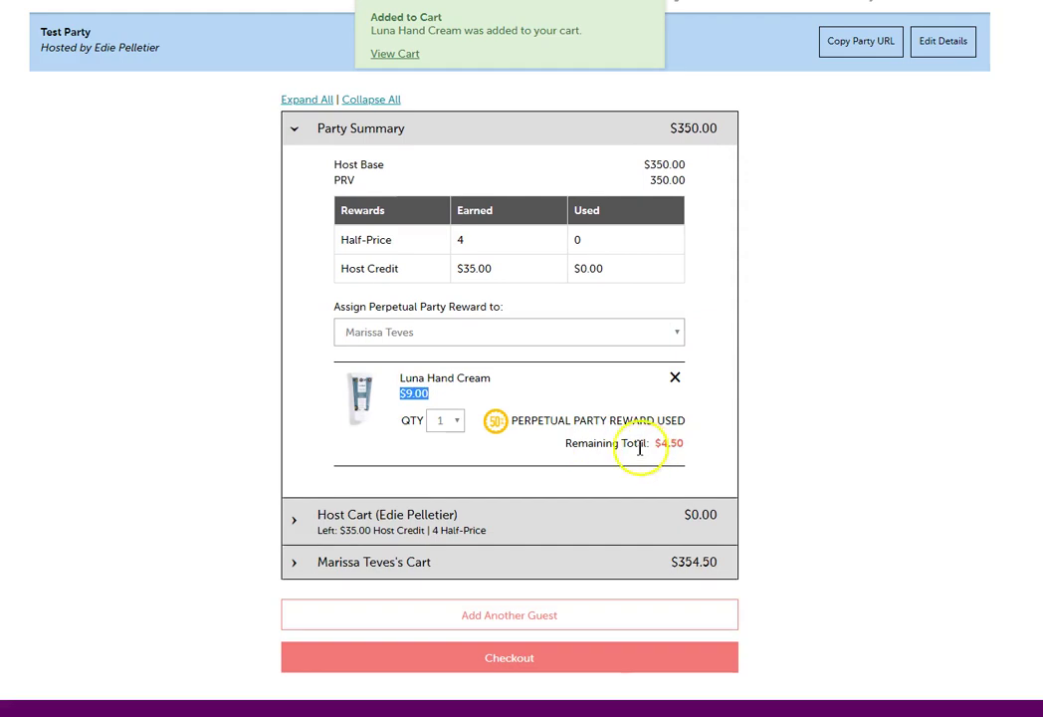
{"action": "left_click_drag", "start_coordinate": [649, 443], "coordinate": [694, 443]}
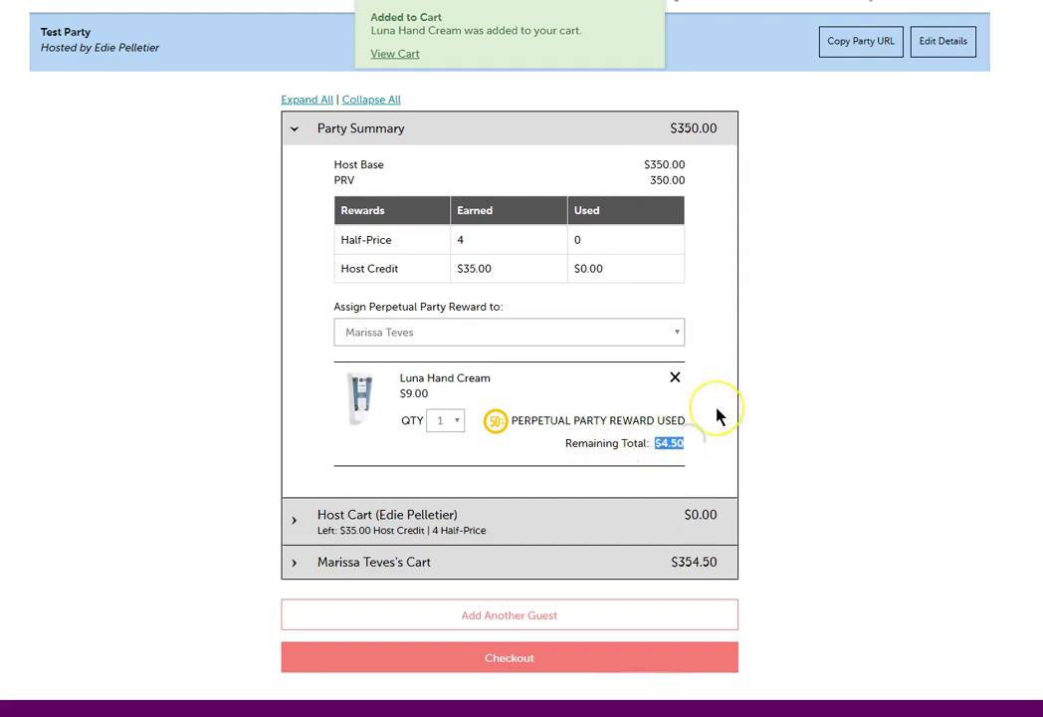
{"action": "scroll", "coordinate": [720, 416], "scroll_direction": "down", "scroll_amount": 1}
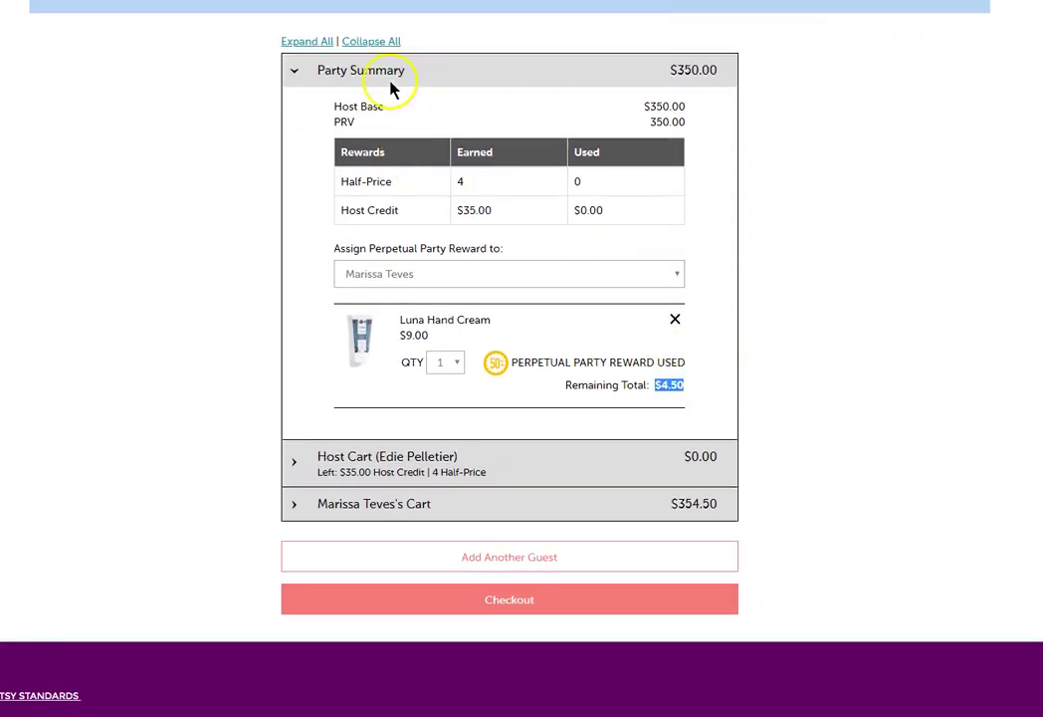
{"action": "left_click", "coordinate": [392, 72]}
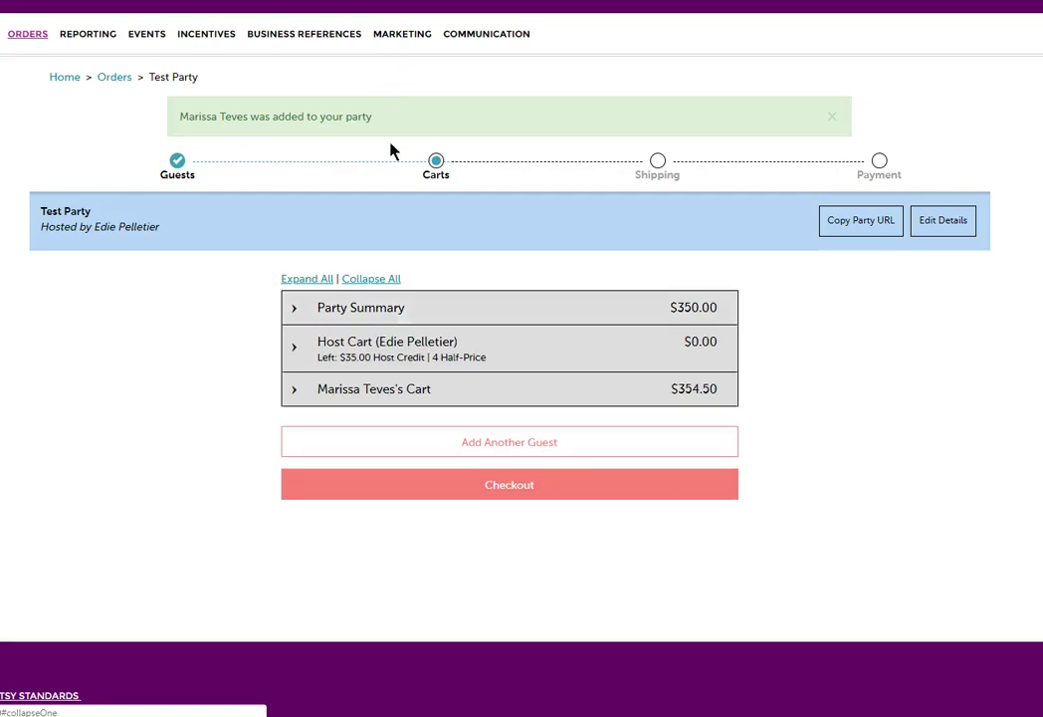
Open the host's cart and examine its Retail, Host Credit and Host Half-Price sections.
{"action": "left_click", "coordinate": [389, 348]}
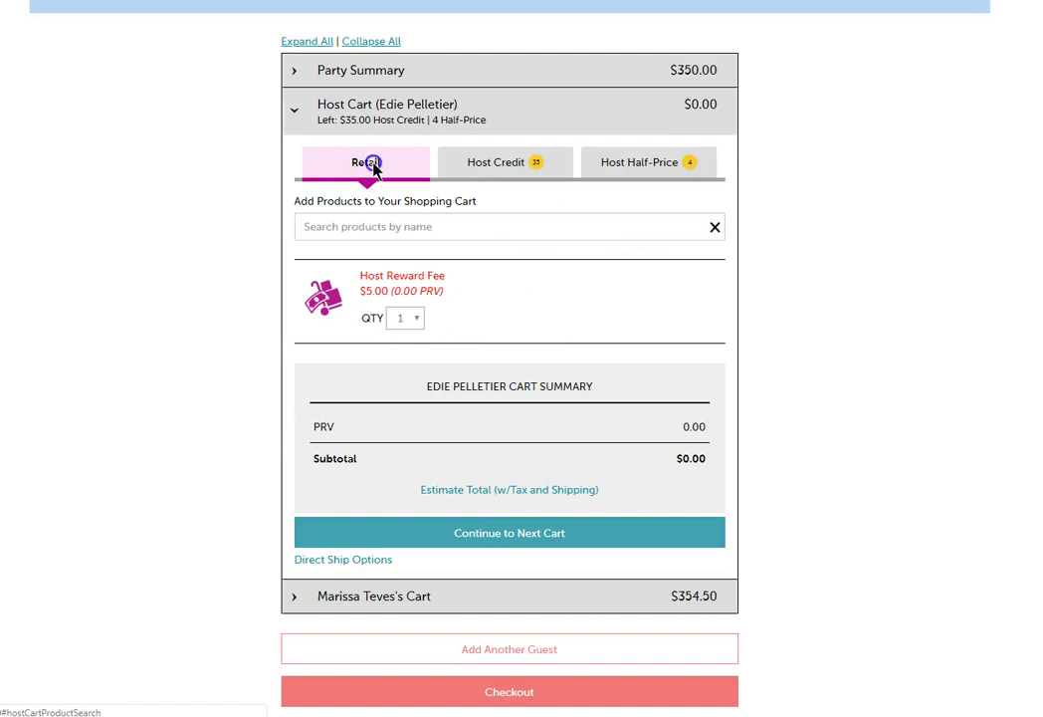
{"action": "left_click", "coordinate": [488, 173]}
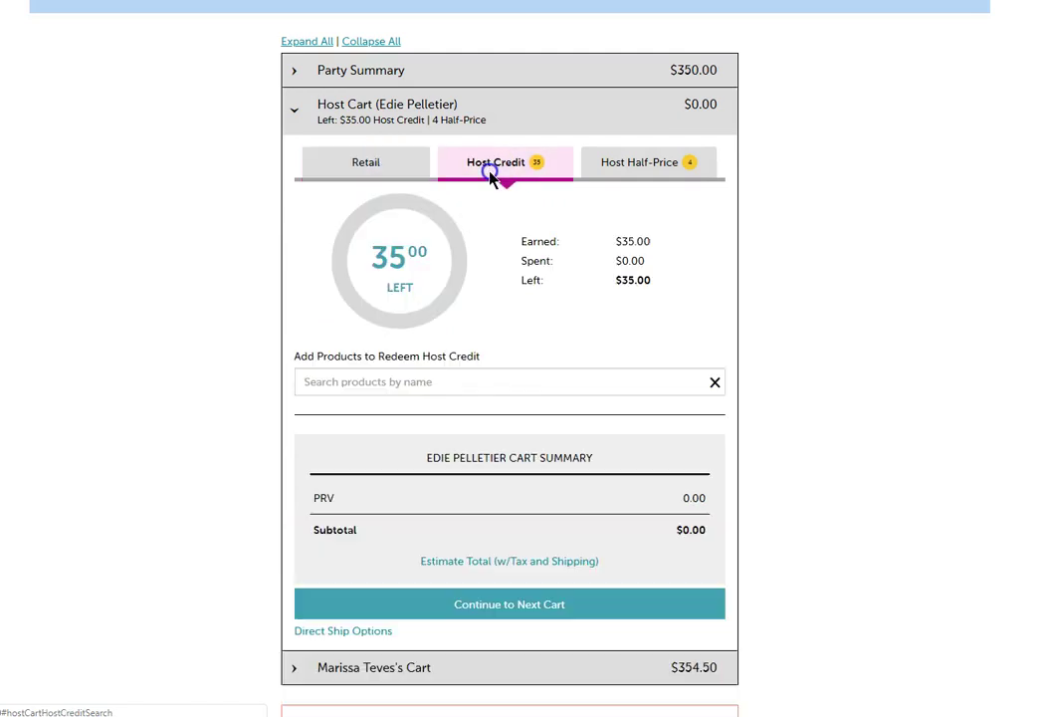
{"action": "left_click", "coordinate": [652, 175]}
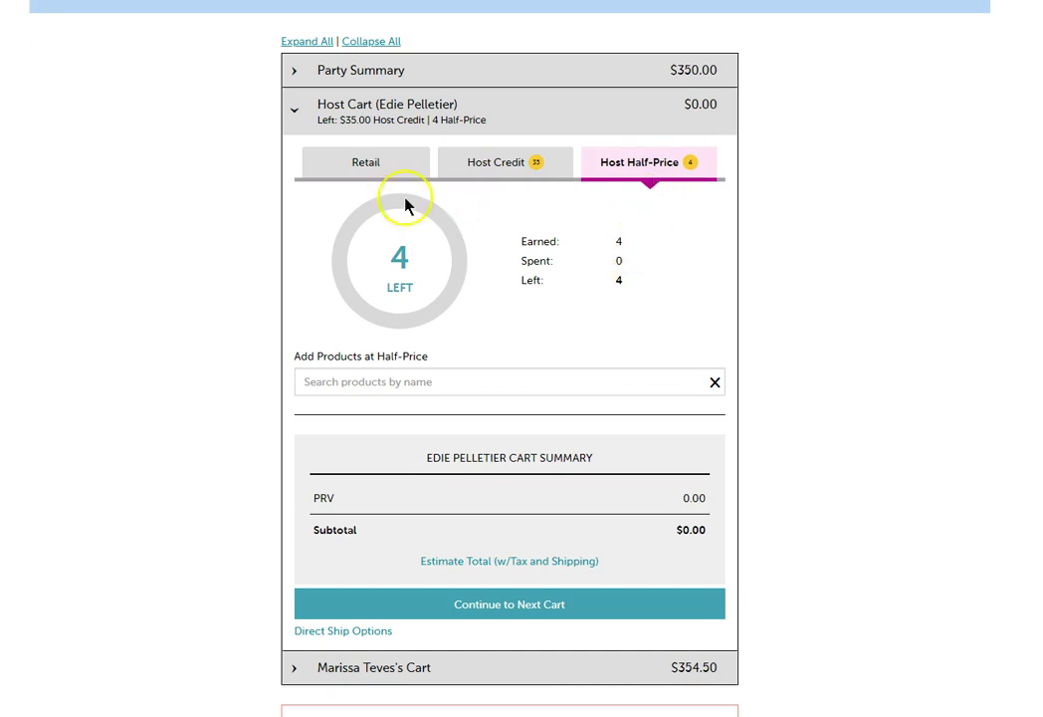
{"action": "left_click", "coordinate": [386, 165]}
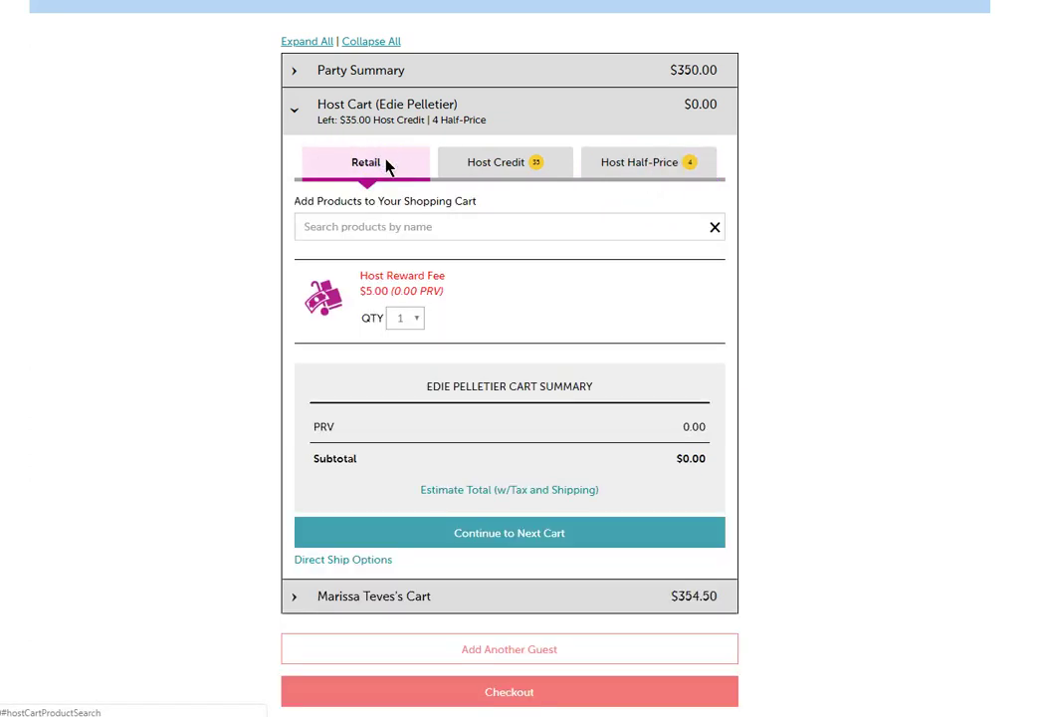
{"action": "left_click", "coordinate": [387, 227]}
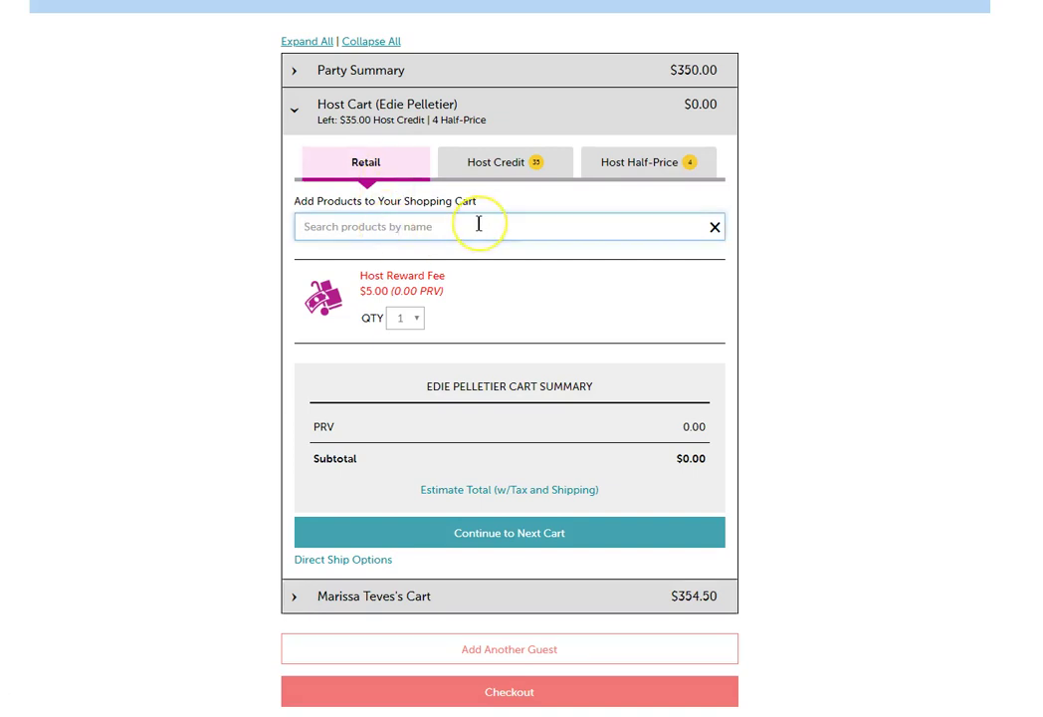
{"action": "left_click", "coordinate": [484, 162]}
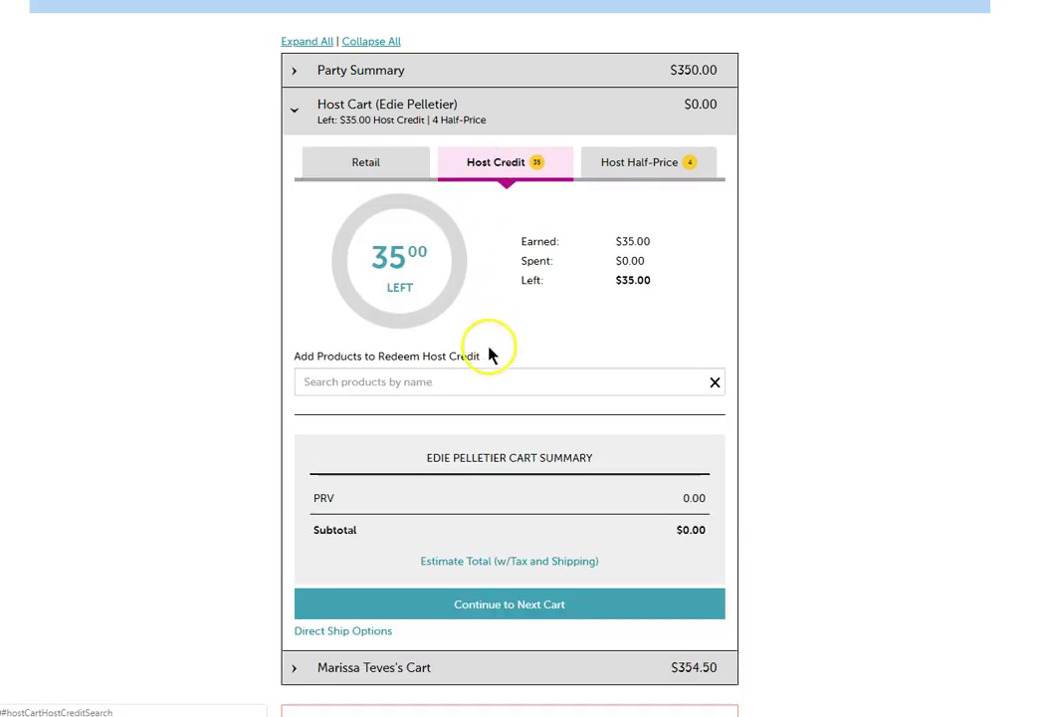
Redeem the host credit on a 6 Scent Paks bundle found with "paks", filled with six Amazon Rain Scent Paks, and check its remaining total.
{"action": "left_click", "coordinate": [482, 386]}
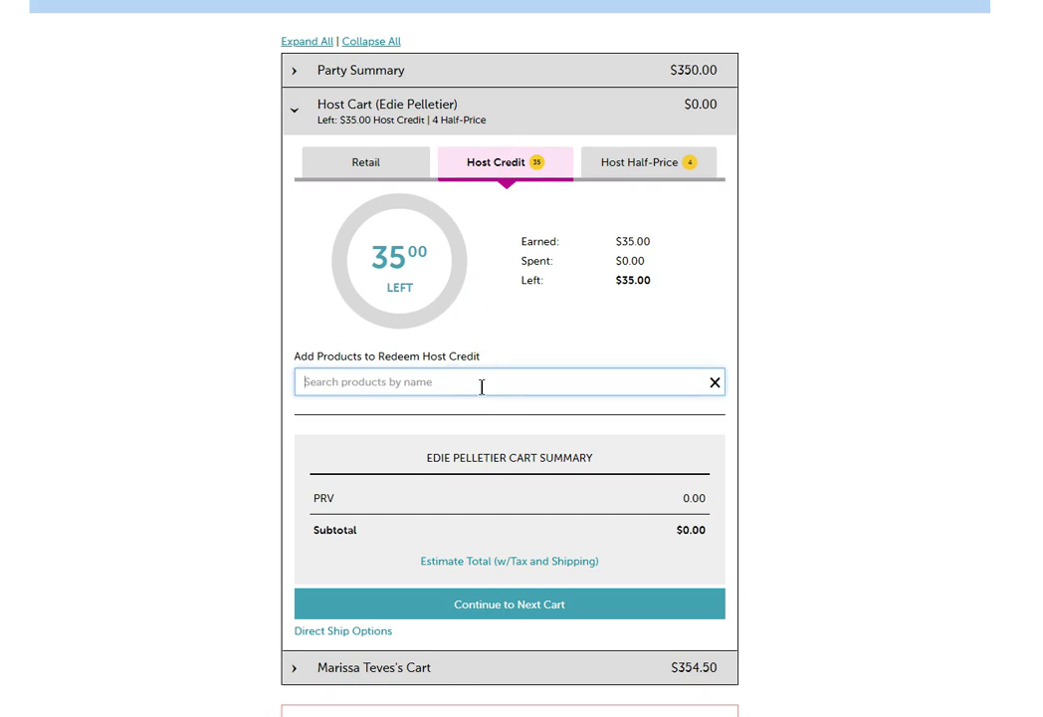
{"action": "type", "text": "paks"}
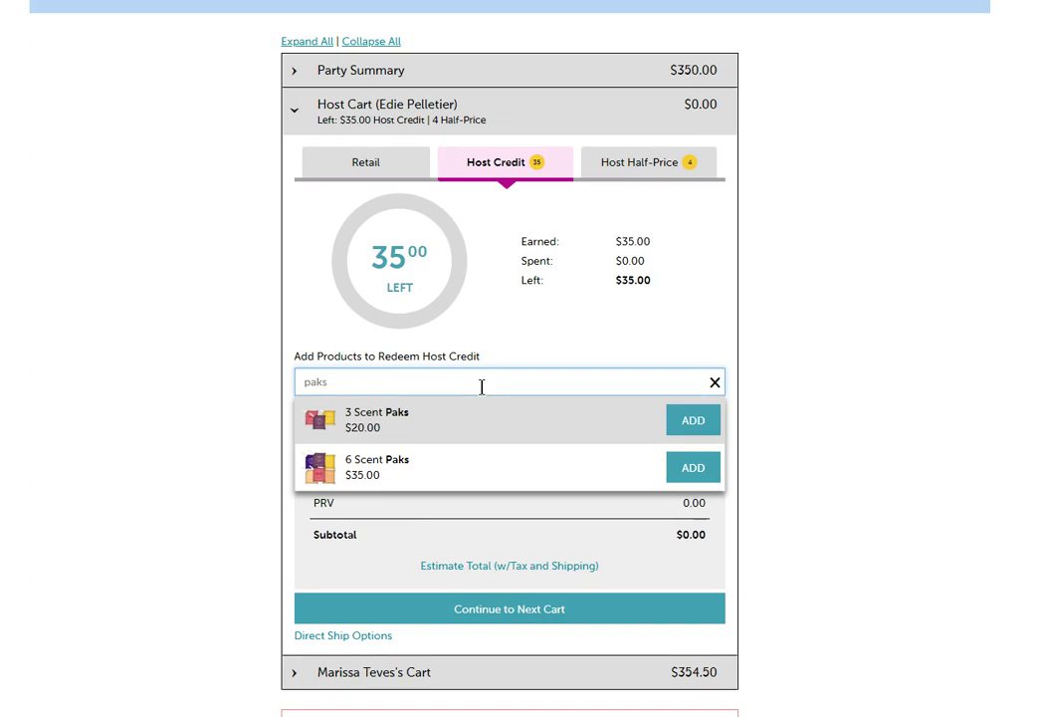
{"action": "left_click", "coordinate": [409, 472]}
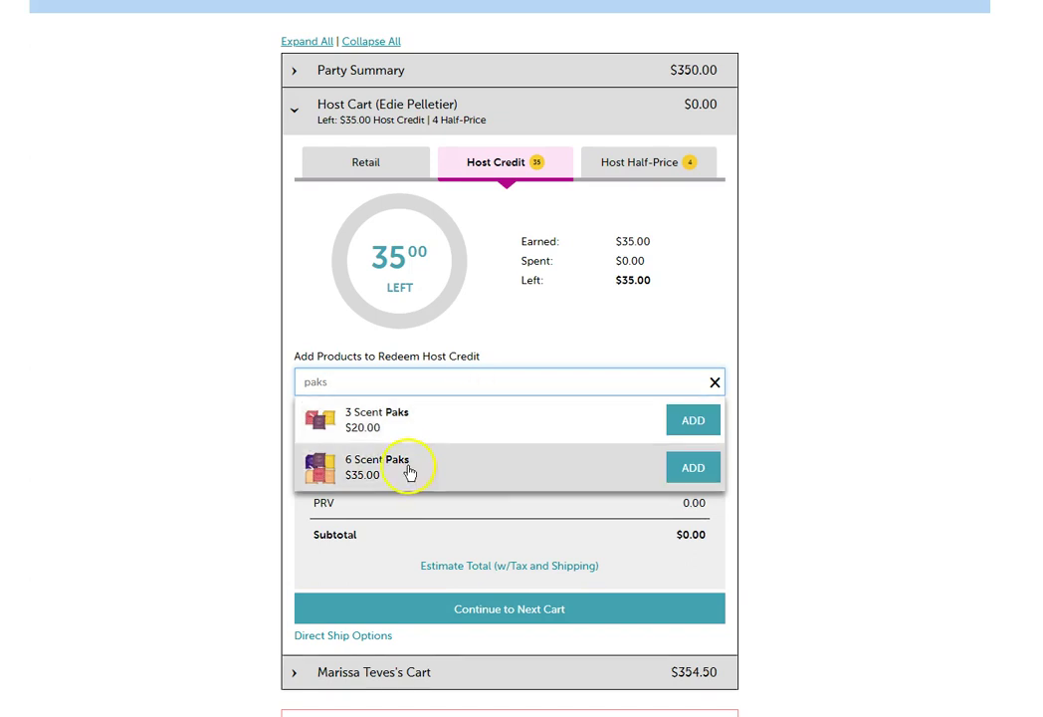
{"action": "left_click", "coordinate": [691, 475]}
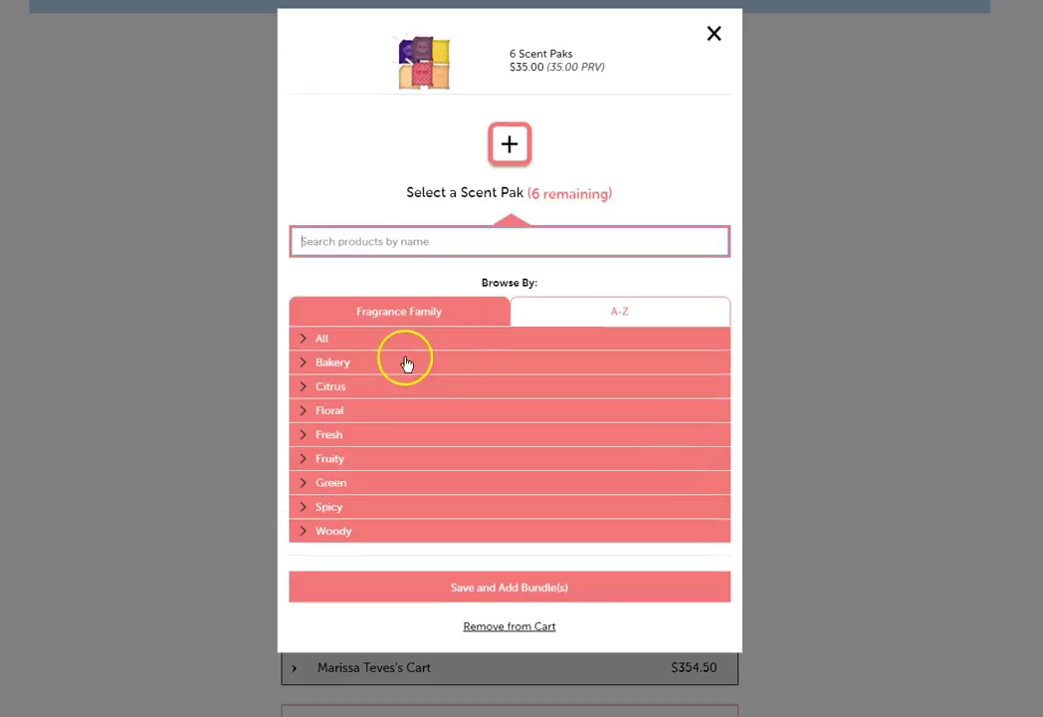
{"action": "left_click", "coordinate": [379, 342]}
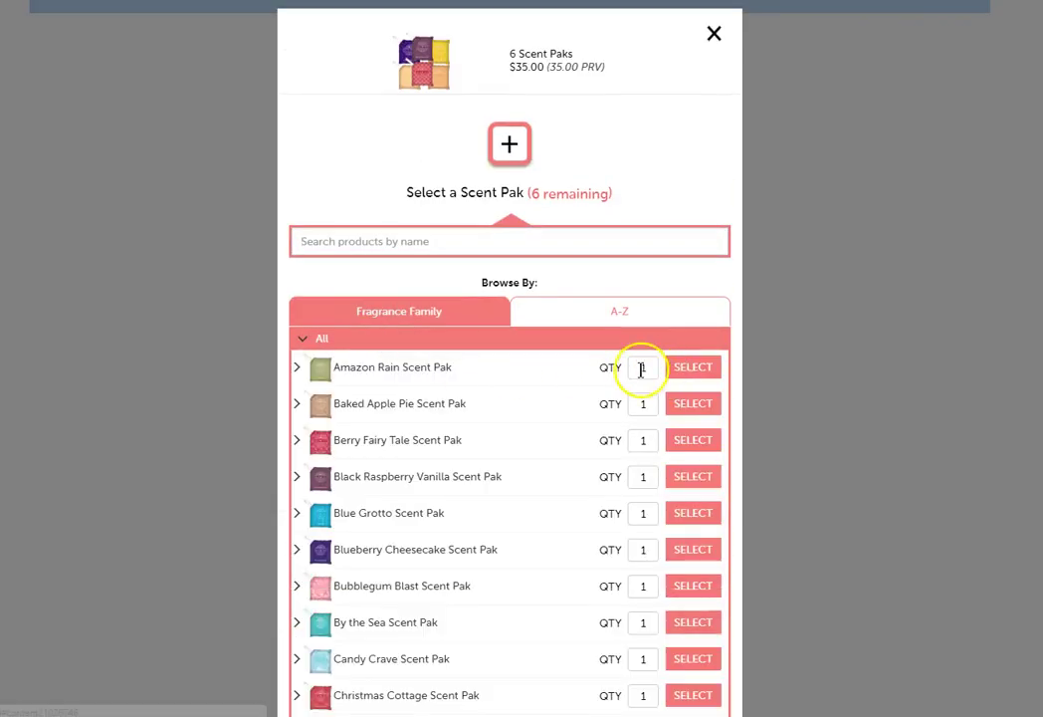
{"action": "double_click", "coordinate": [652, 367]}
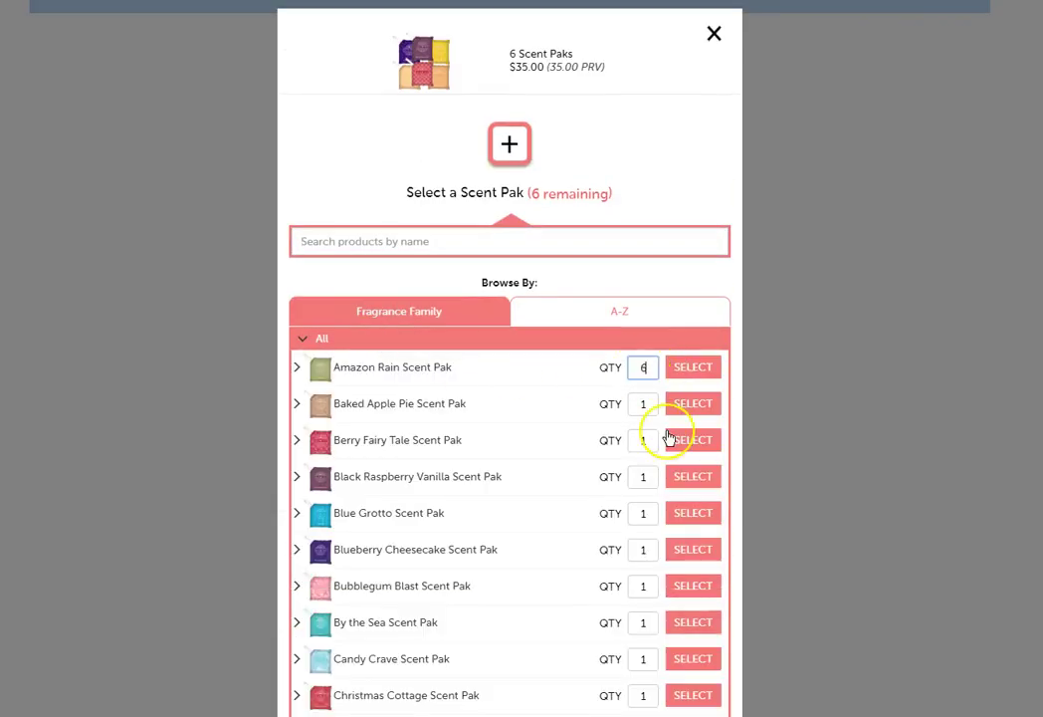
{"action": "left_click", "coordinate": [694, 367]}
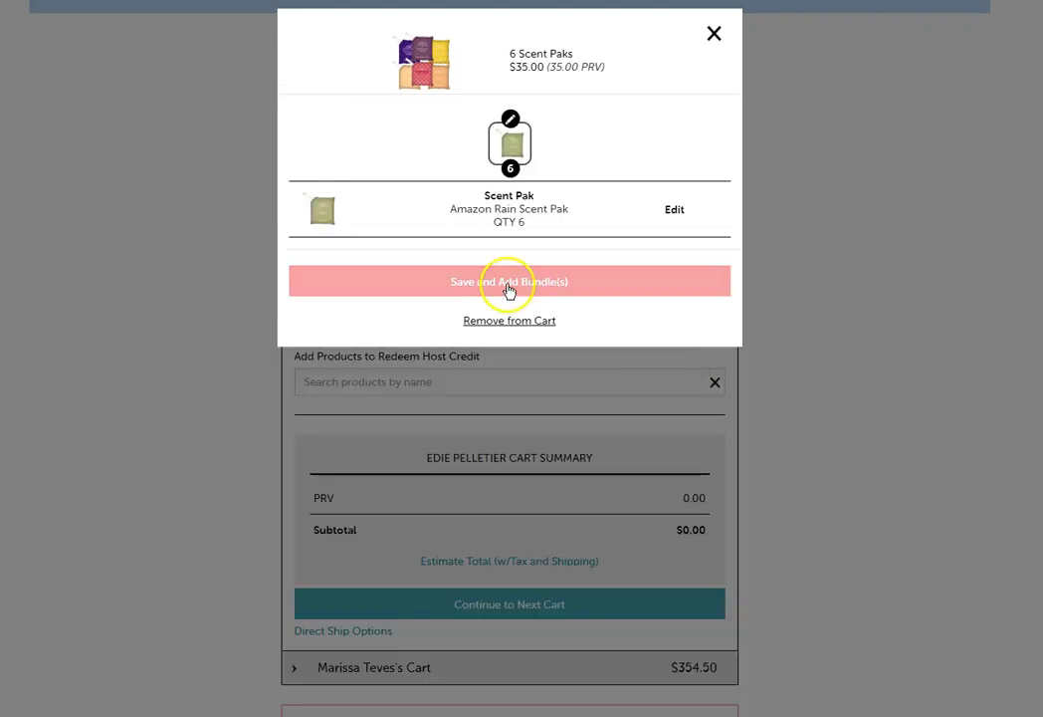
{"action": "left_click", "coordinate": [508, 286]}
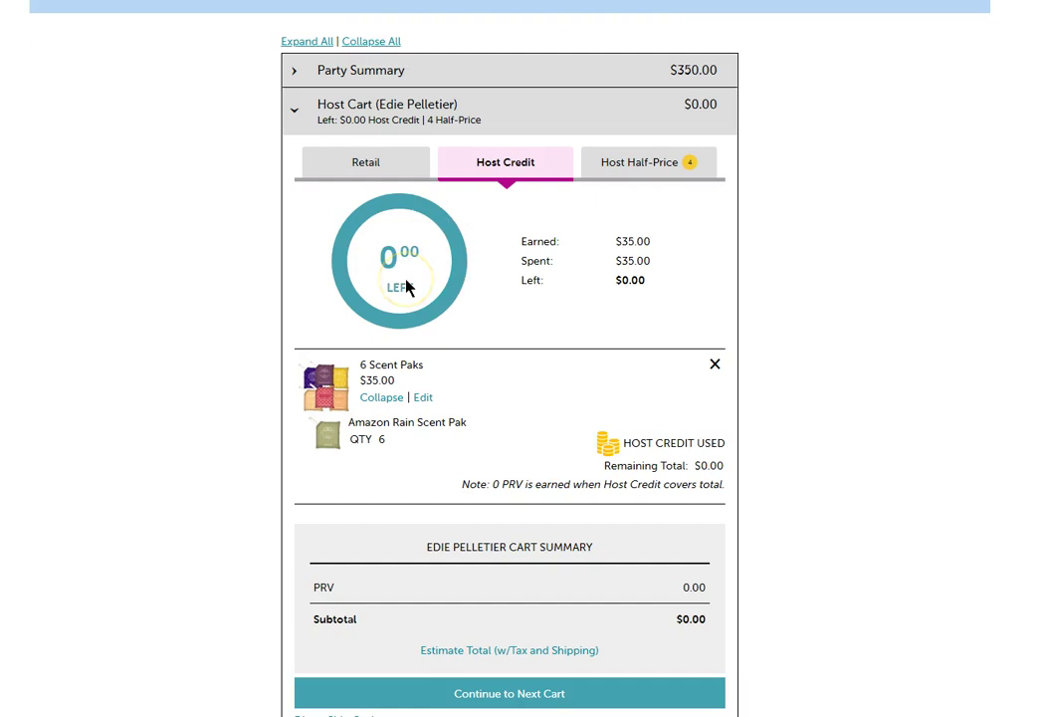
{"action": "double_click", "coordinate": [707, 465]}
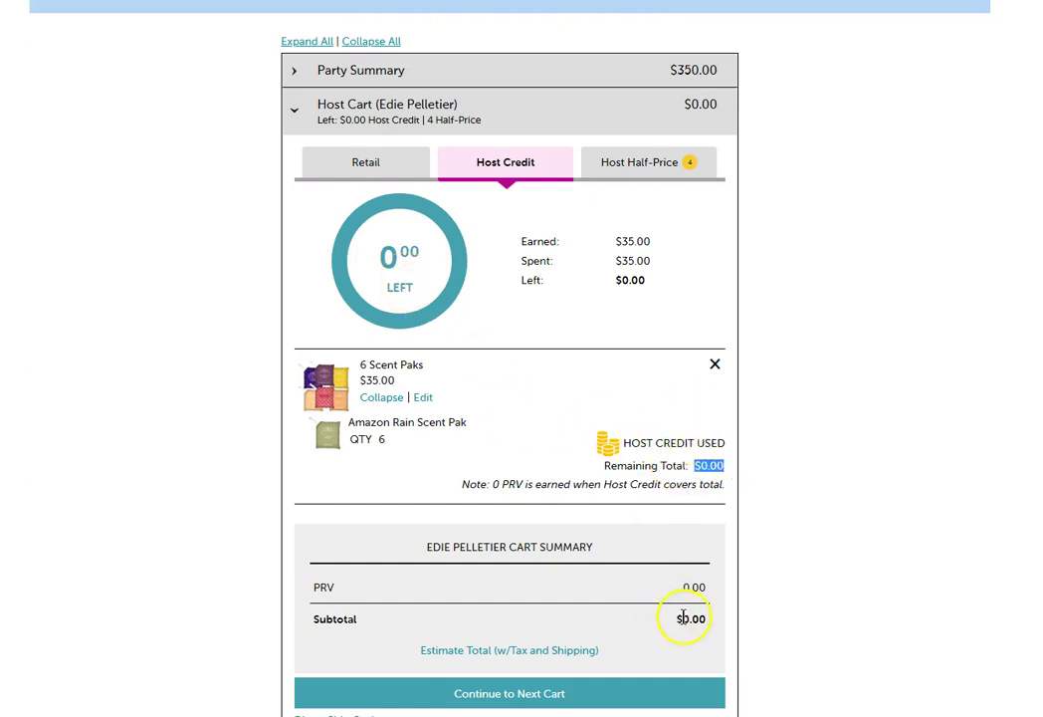
Add a Luna Scent Pak and a Shimmer Scent Pak to the host's half-price items by searching "pak".
{"action": "left_click", "coordinate": [638, 165]}
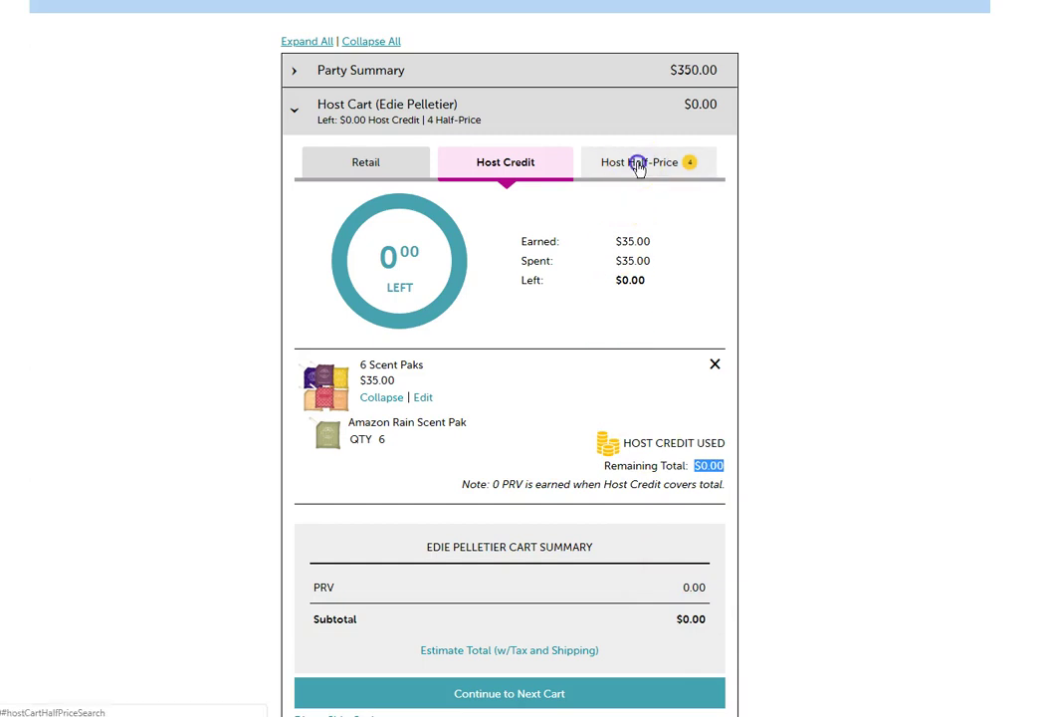
{"action": "left_click", "coordinate": [479, 386]}
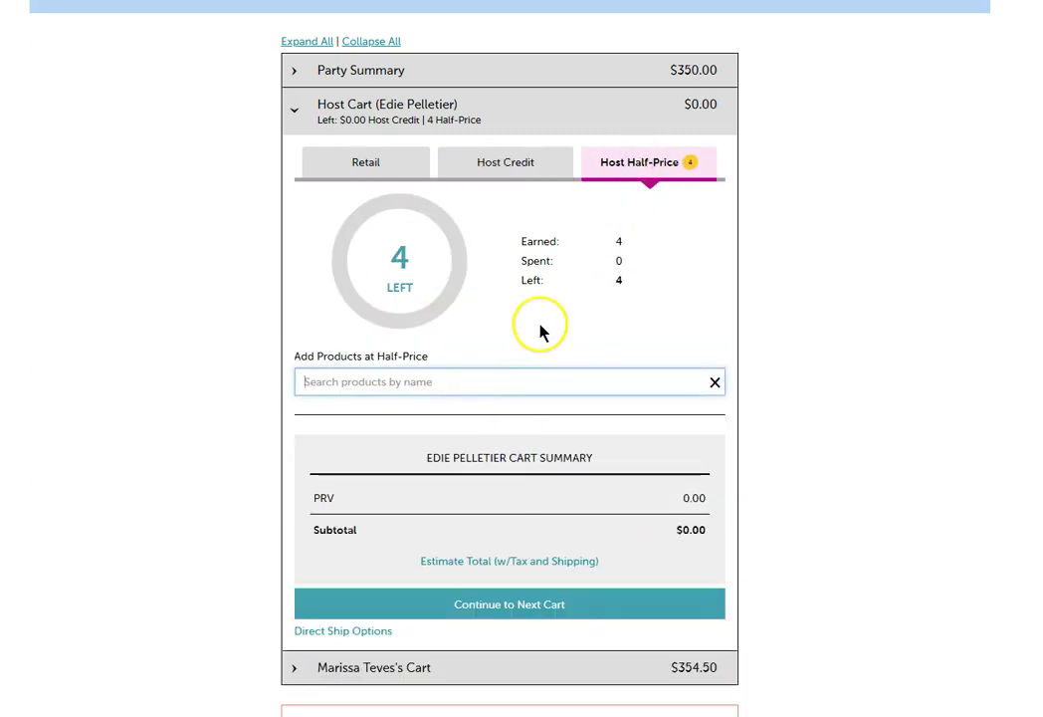
{"action": "type", "text": "pak"}
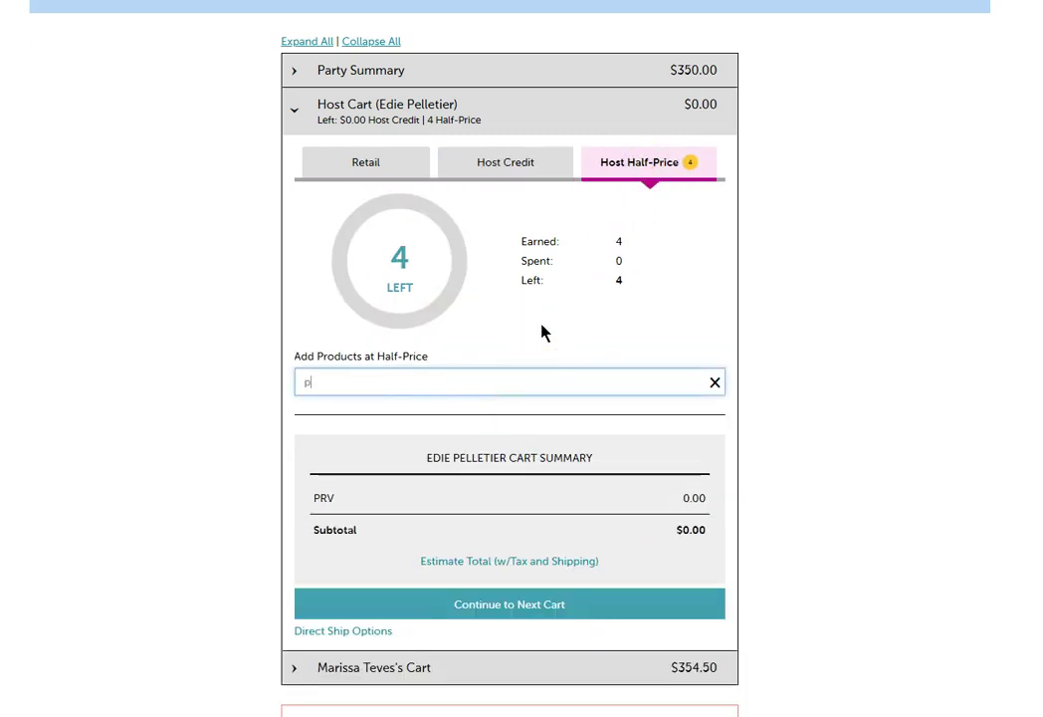
{"action": "left_click", "coordinate": [532, 417]}
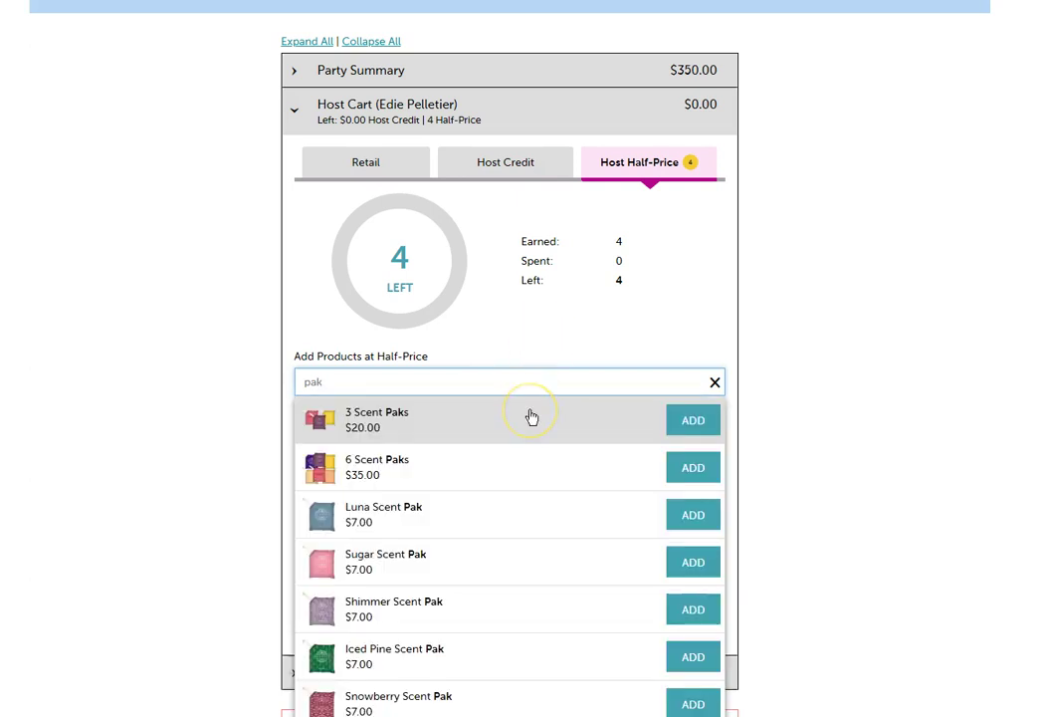
{"action": "scroll", "coordinate": [530, 417], "scroll_direction": "down", "scroll_amount": 3}
{"action": "left_click", "coordinate": [673, 340]}
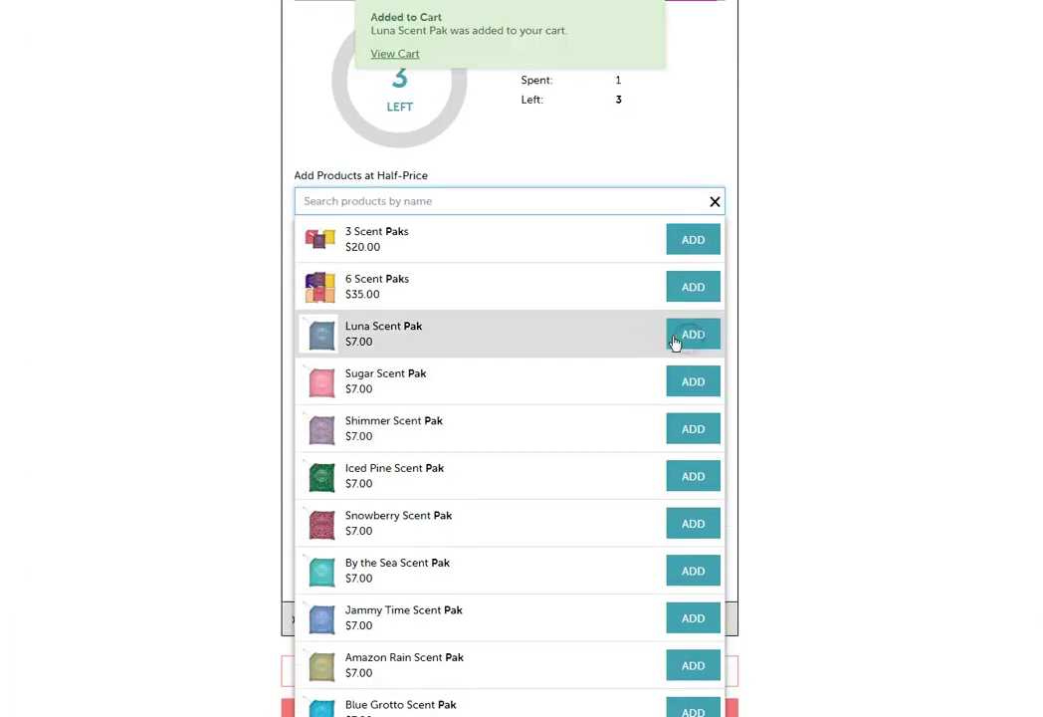
{"action": "scroll", "coordinate": [537, 405], "scroll_direction": "up", "scroll_amount": 3}
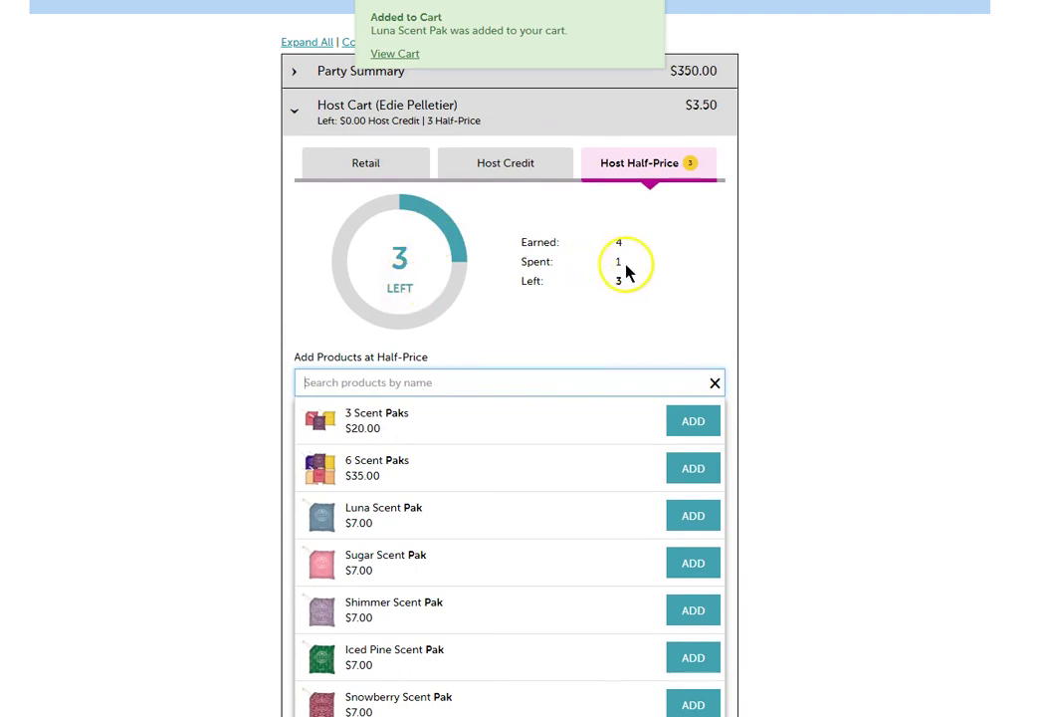
{"action": "left_click", "coordinate": [694, 610]}
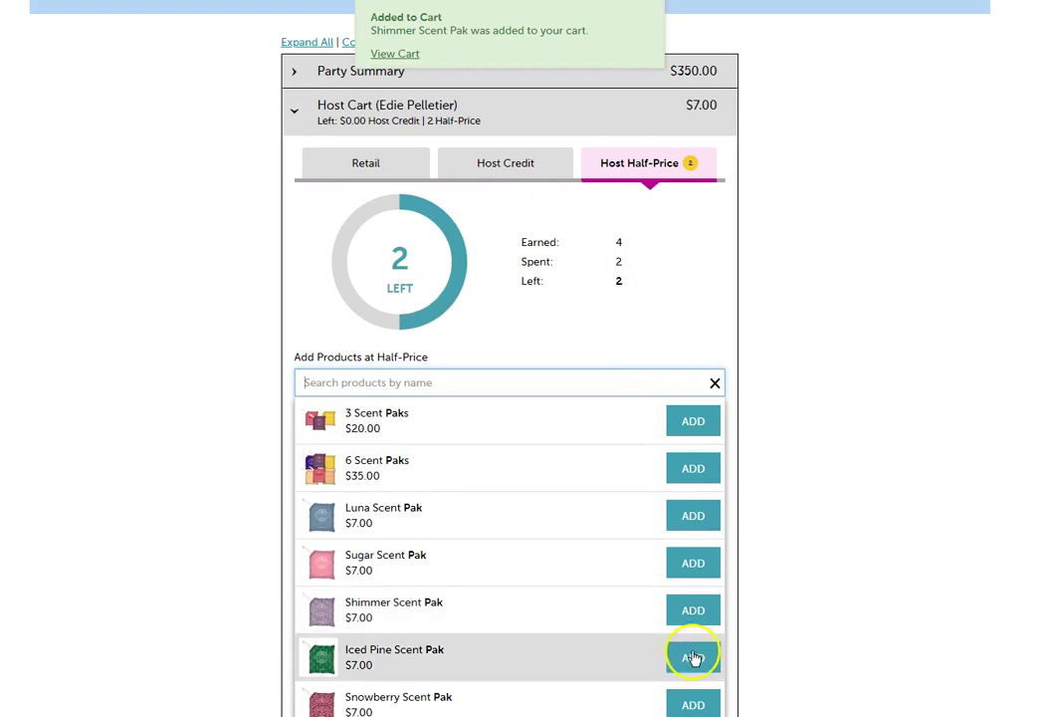
Add a Luna Scentsy Bar and an Ocean Scentsy Bar to the host's half-price items by searching "bar".
{"action": "left_click", "coordinate": [406, 379]}
{"action": "type", "text": "bar"}
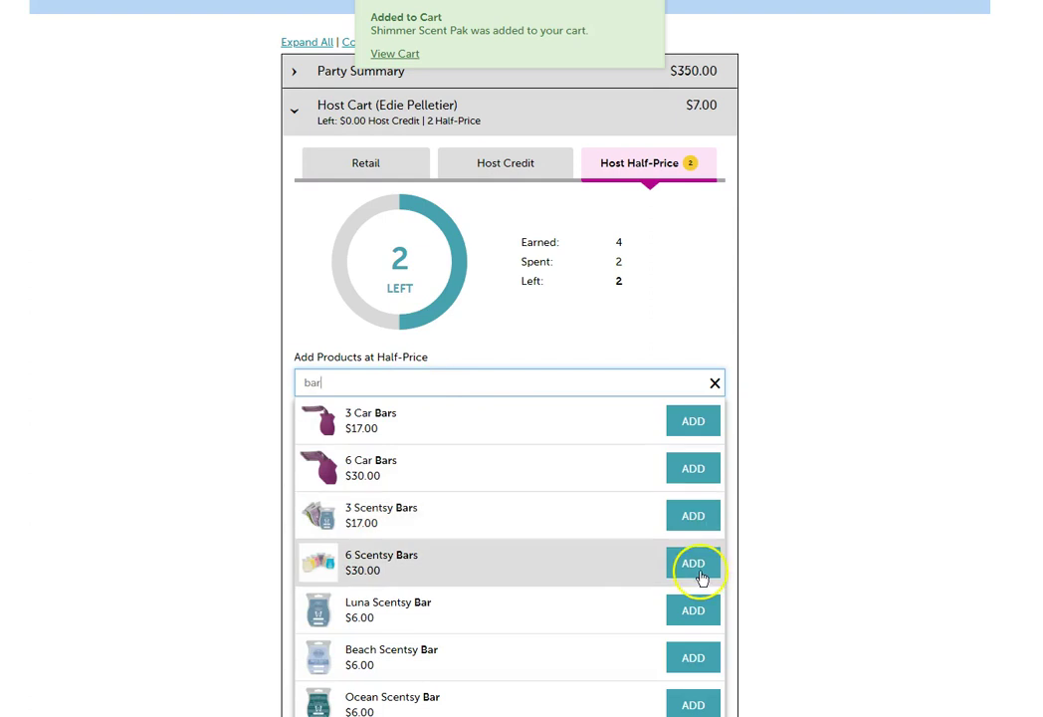
{"action": "left_click", "coordinate": [693, 623]}
{"action": "left_click", "coordinate": [694, 706]}
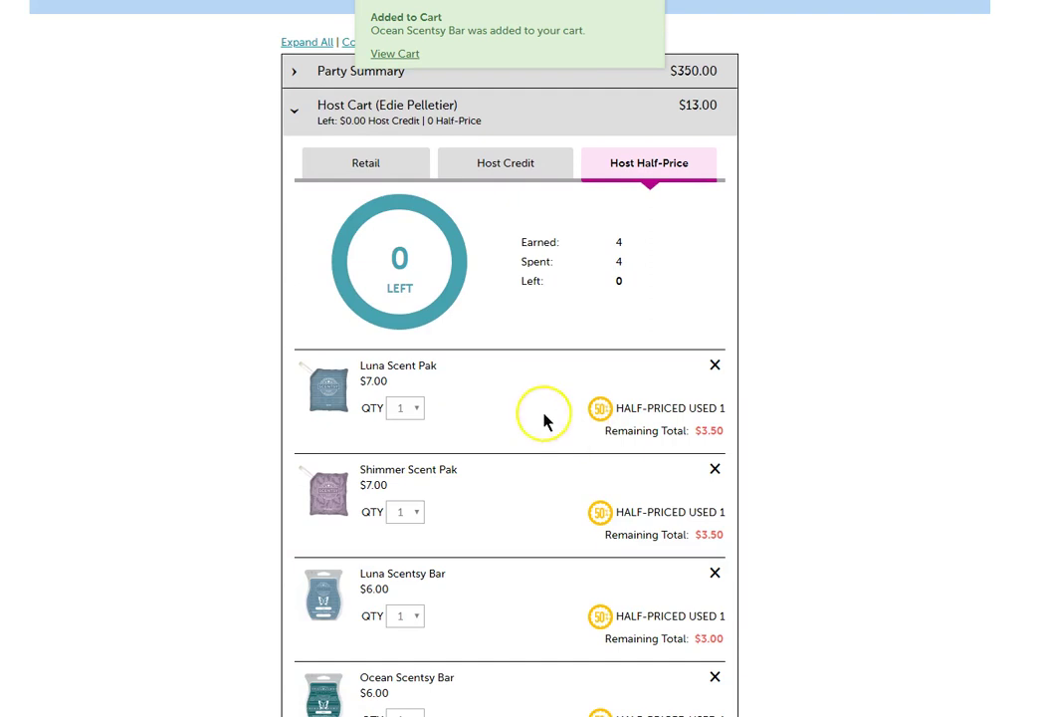
Compare the half-price items' regular prices with their remaining totals, and examine the half-price amount in the host's cart summary.
{"action": "scroll", "coordinate": [544, 421], "scroll_direction": "down", "scroll_amount": 3}
{"action": "left_click_drag", "start_coordinate": [361, 226], "coordinate": [387, 226]}
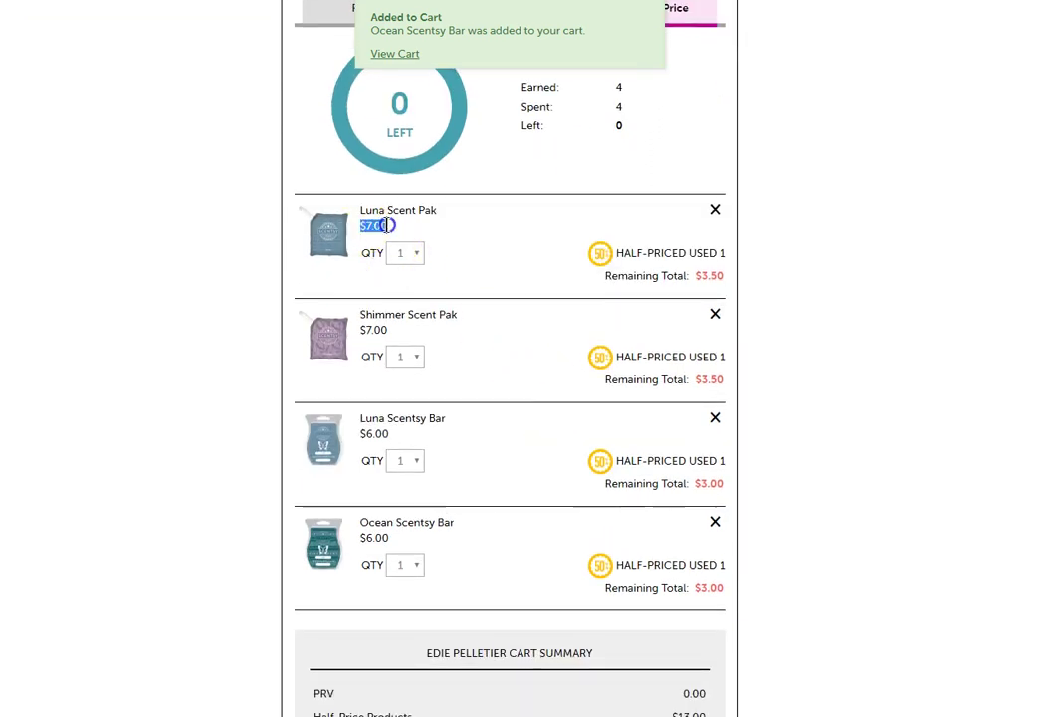
{"action": "left_click", "coordinate": [696, 275]}
{"action": "left_click_drag", "start_coordinate": [696, 276], "coordinate": [724, 275]}
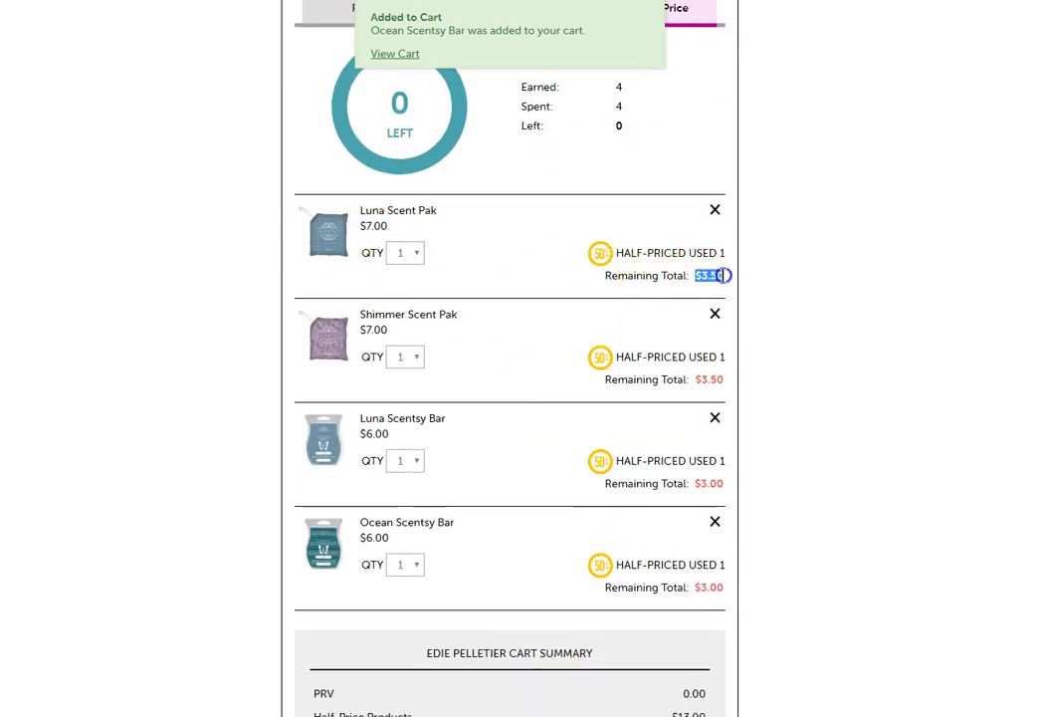
{"action": "scroll", "coordinate": [533, 377], "scroll_direction": "down", "scroll_amount": 3}
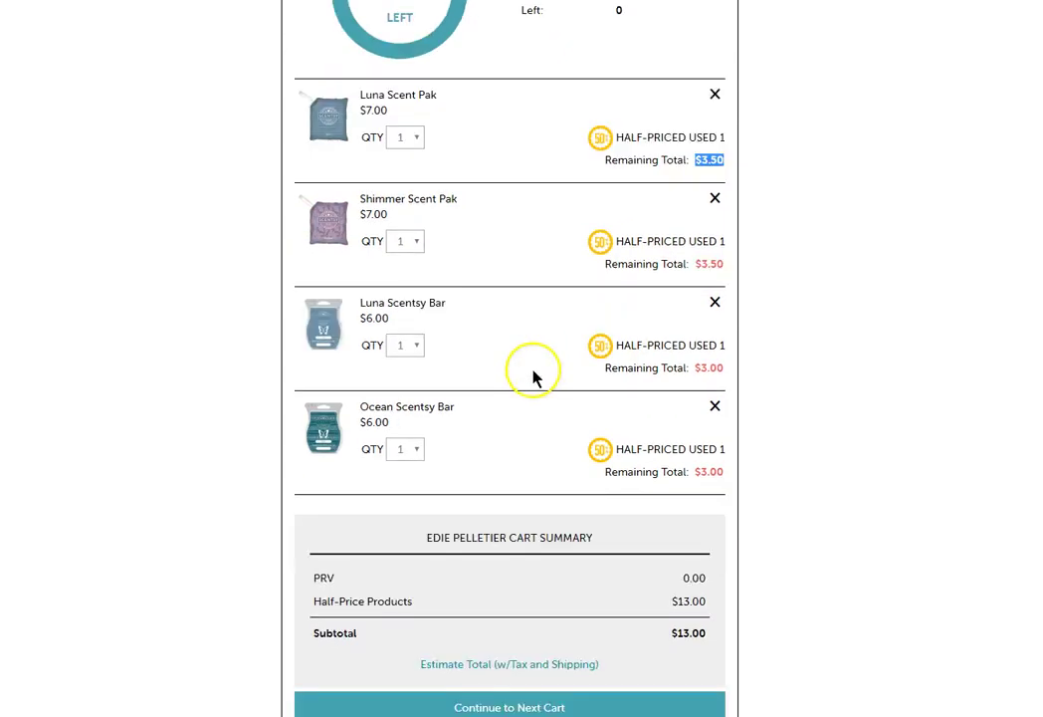
{"action": "left_click_drag", "start_coordinate": [673, 561], "coordinate": [702, 560]}
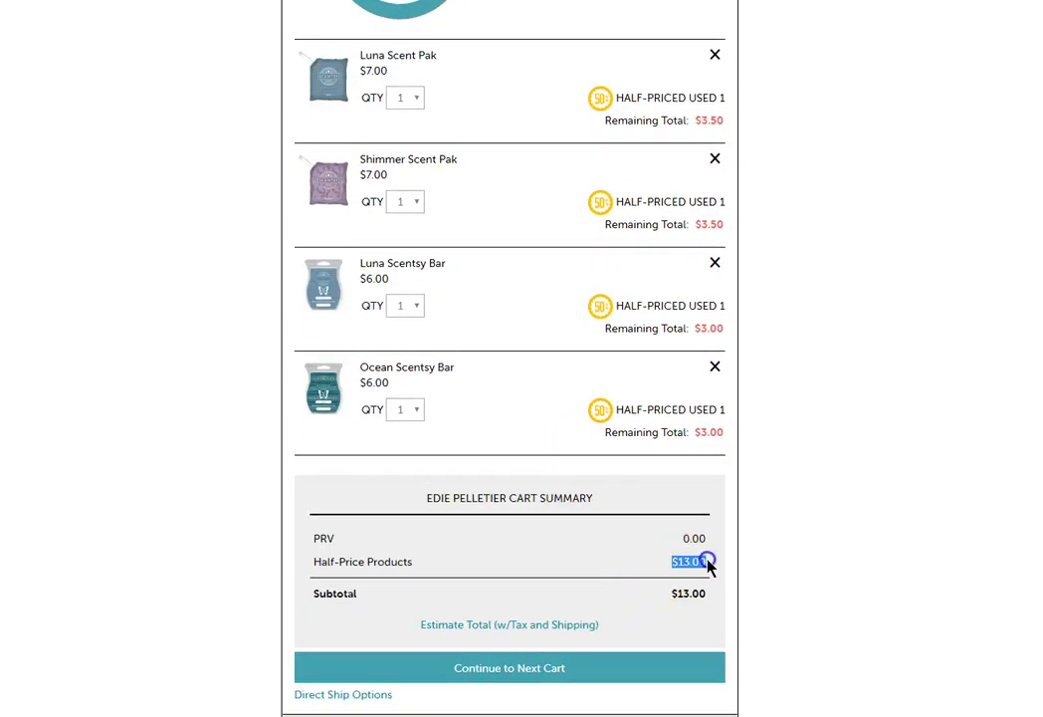
{"action": "scroll", "coordinate": [602, 463], "scroll_direction": "up", "scroll_amount": 2}
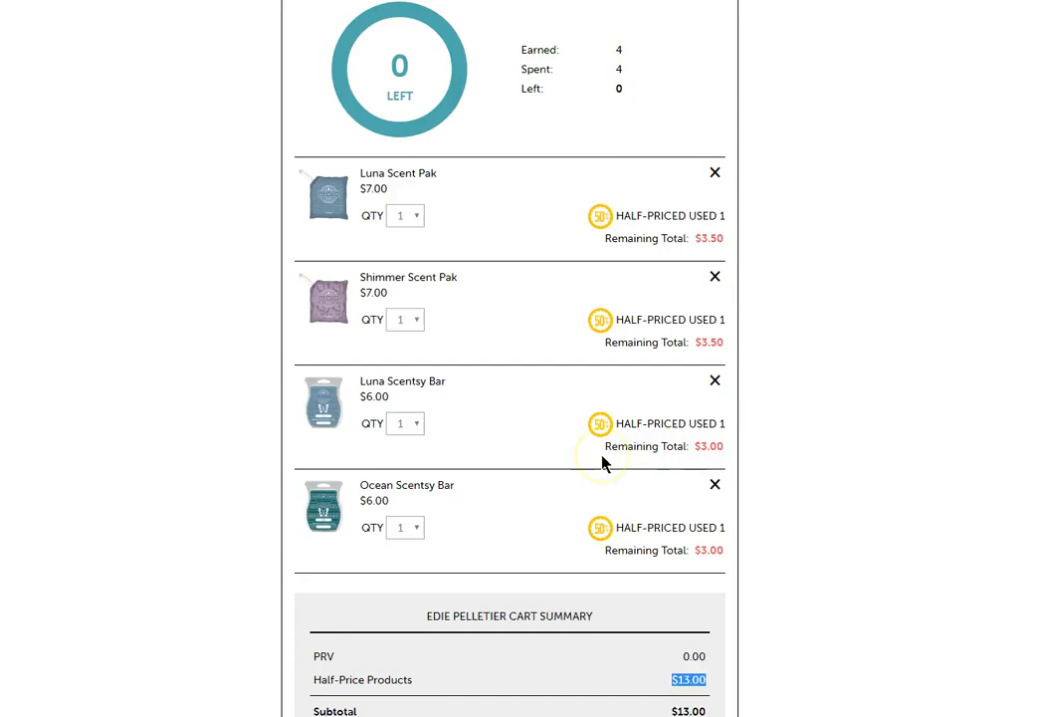
{"action": "scroll", "coordinate": [602, 463], "scroll_direction": "up", "scroll_amount": 2}
{"action": "scroll", "coordinate": [602, 463], "scroll_direction": "down", "scroll_amount": 5}
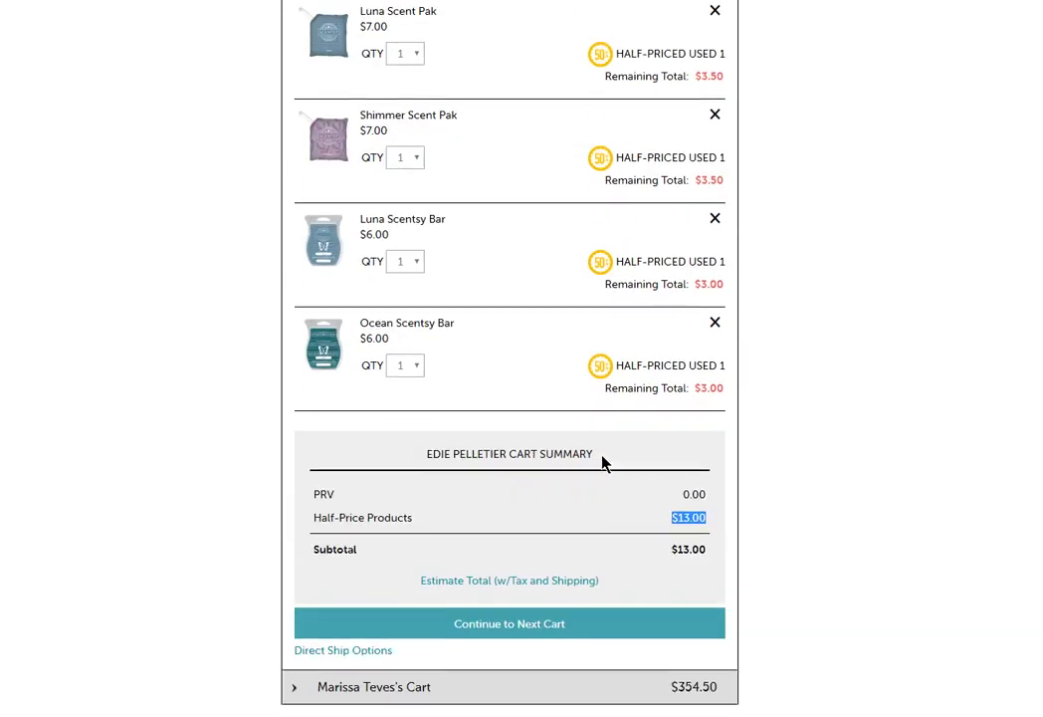
Estimate the host cart's total with tax and shipping, and save it back to the cart.
{"action": "scroll", "coordinate": [603, 463], "scroll_direction": "down", "scroll_amount": 1}
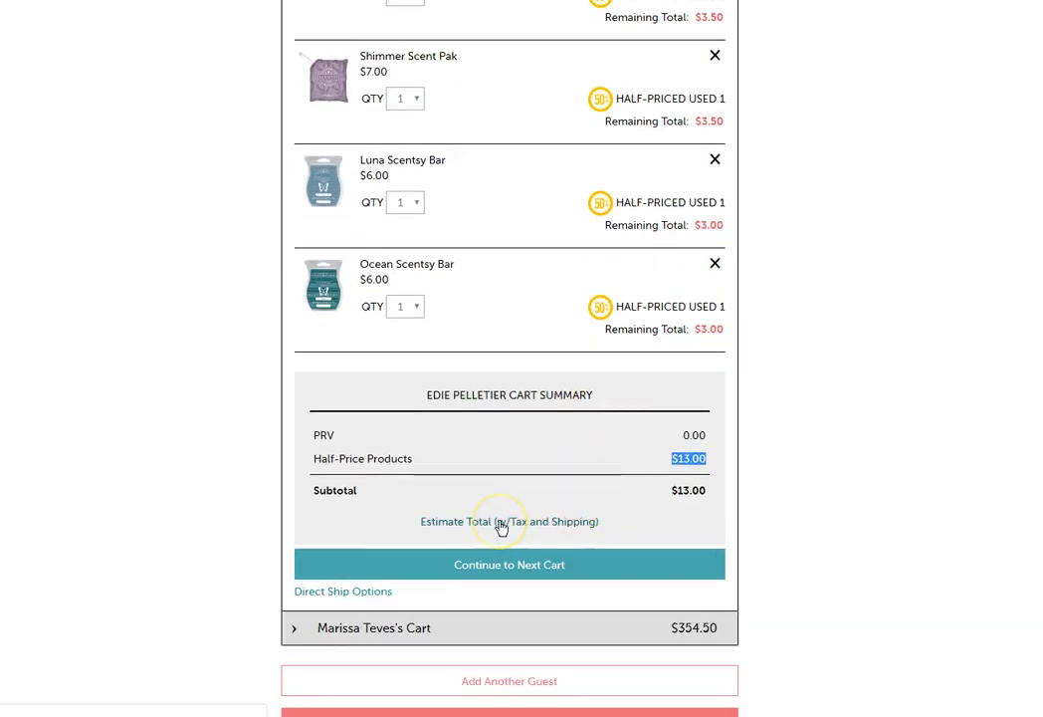
{"action": "left_click", "coordinate": [502, 524]}
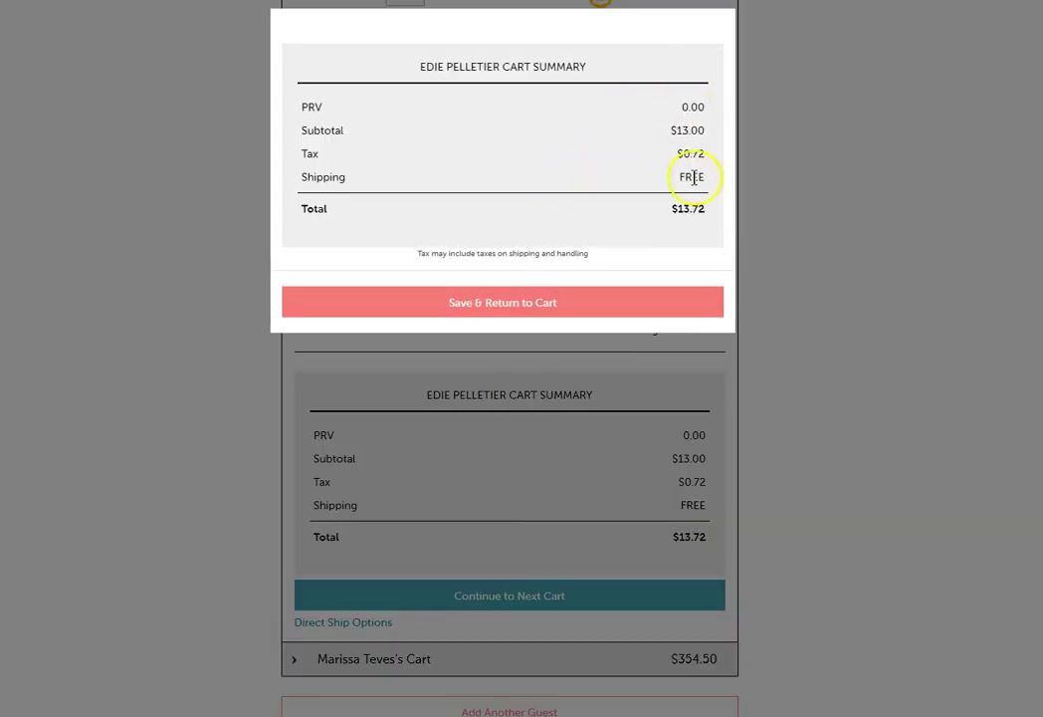
{"action": "left_click", "coordinate": [500, 307]}
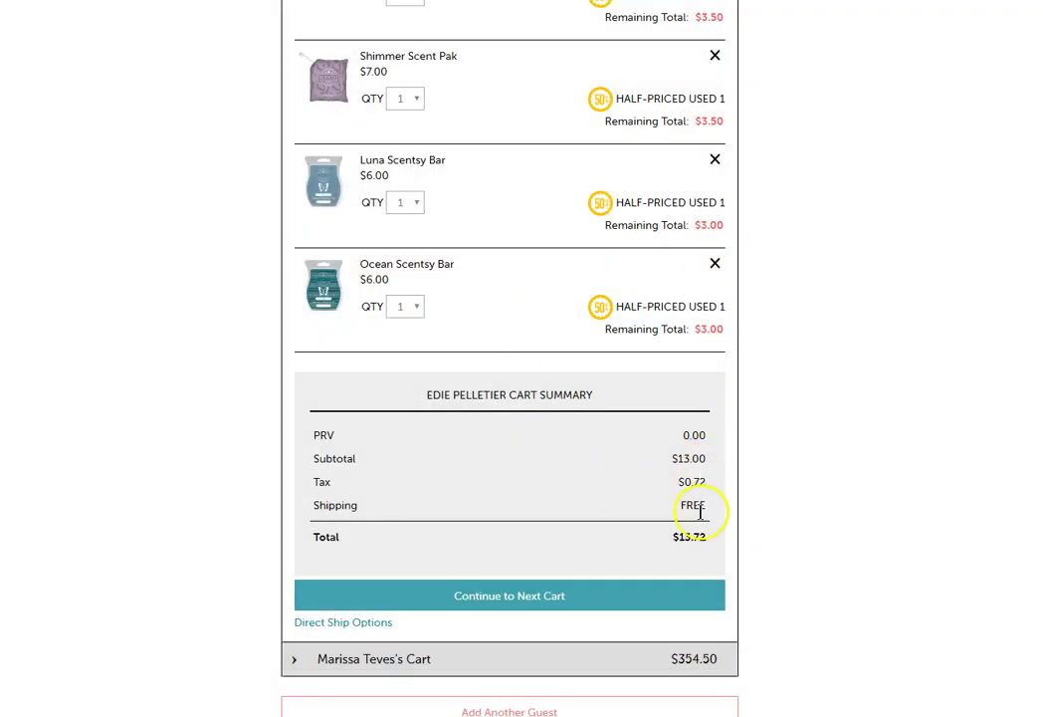
Continue from the host's cart to the guest's cart, review its items and summary, and collapse it.
{"action": "scroll", "coordinate": [570, 513], "scroll_direction": "down", "scroll_amount": 1}
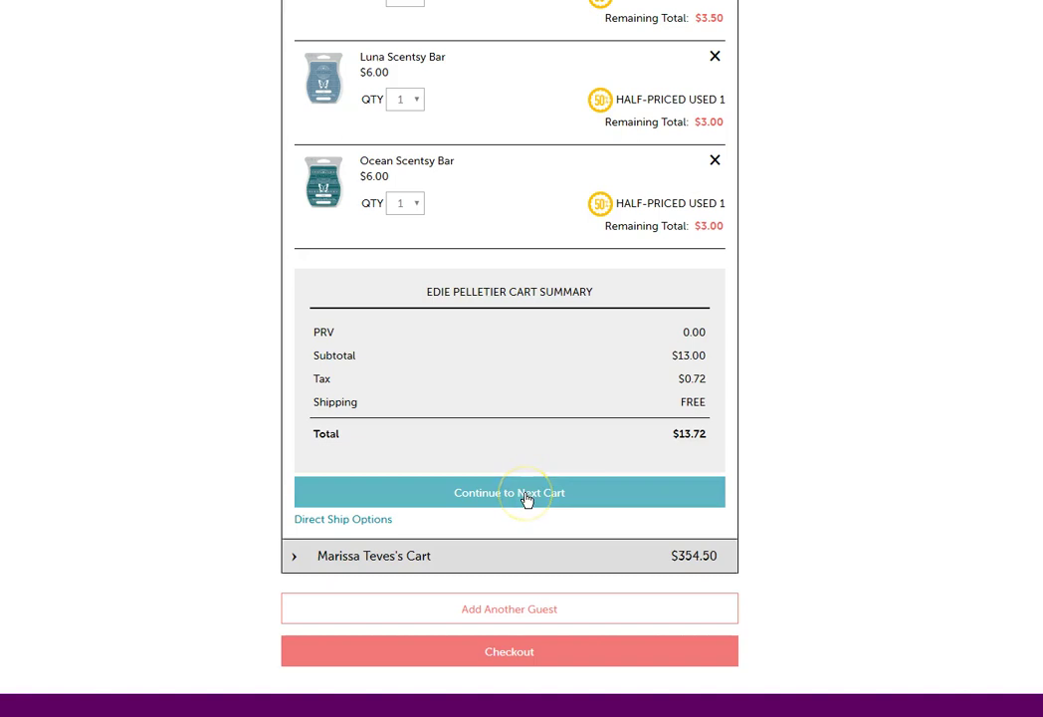
{"action": "left_click", "coordinate": [527, 495]}
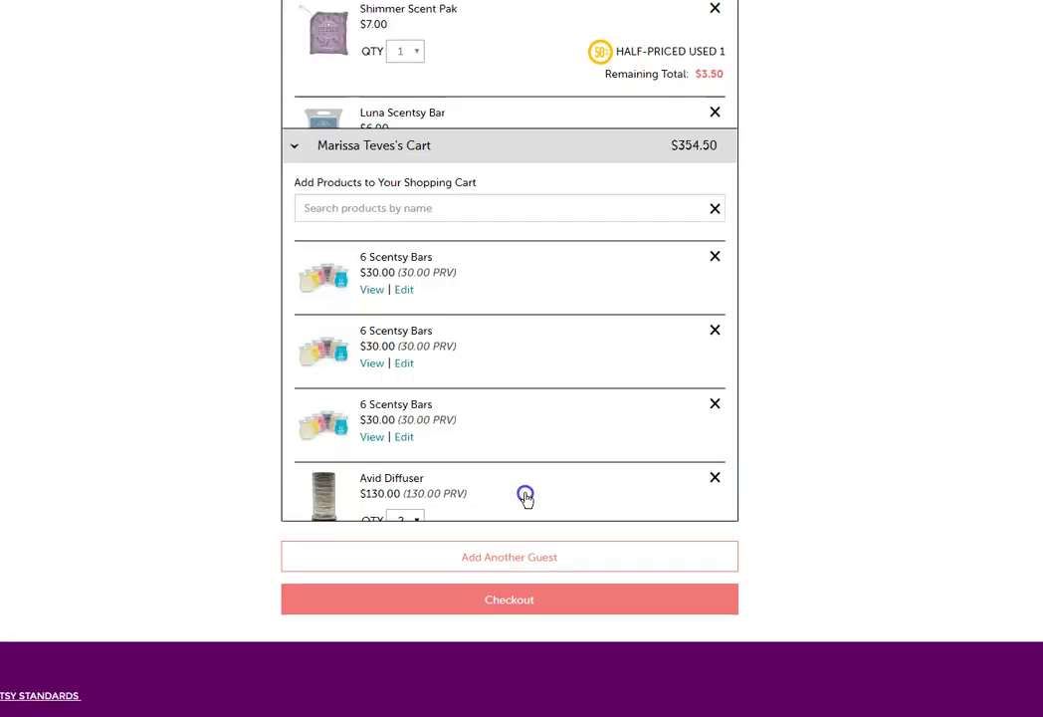
{"action": "scroll", "coordinate": [524, 500], "scroll_direction": "down", "scroll_amount": 2}
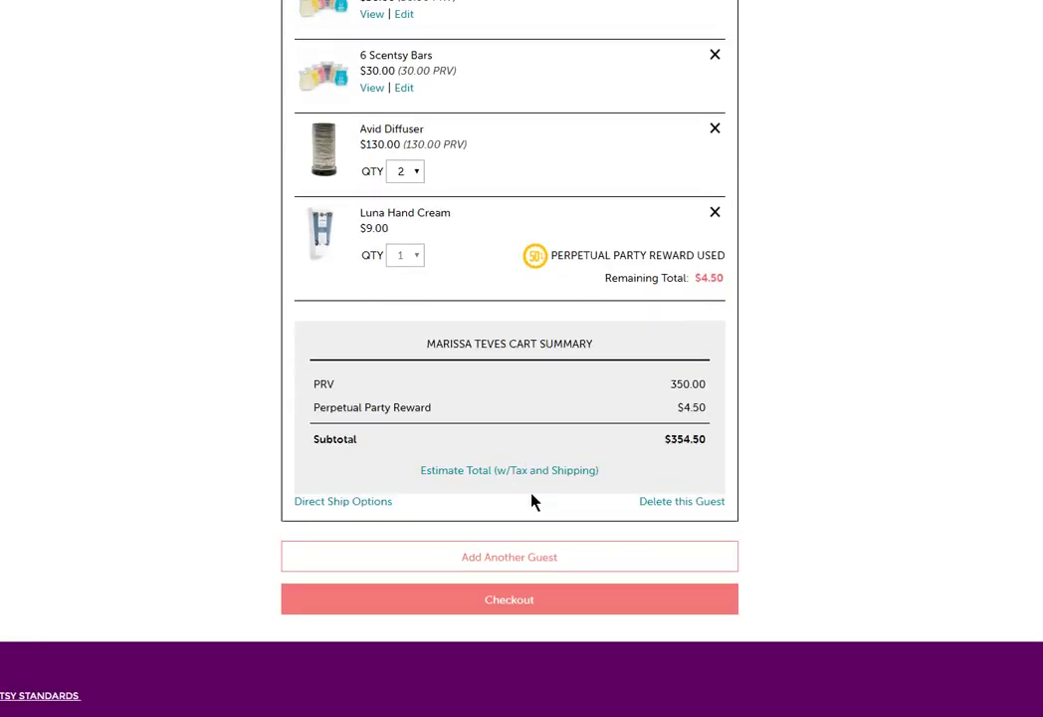
{"action": "scroll", "coordinate": [542, 478], "scroll_direction": "up", "scroll_amount": 3}
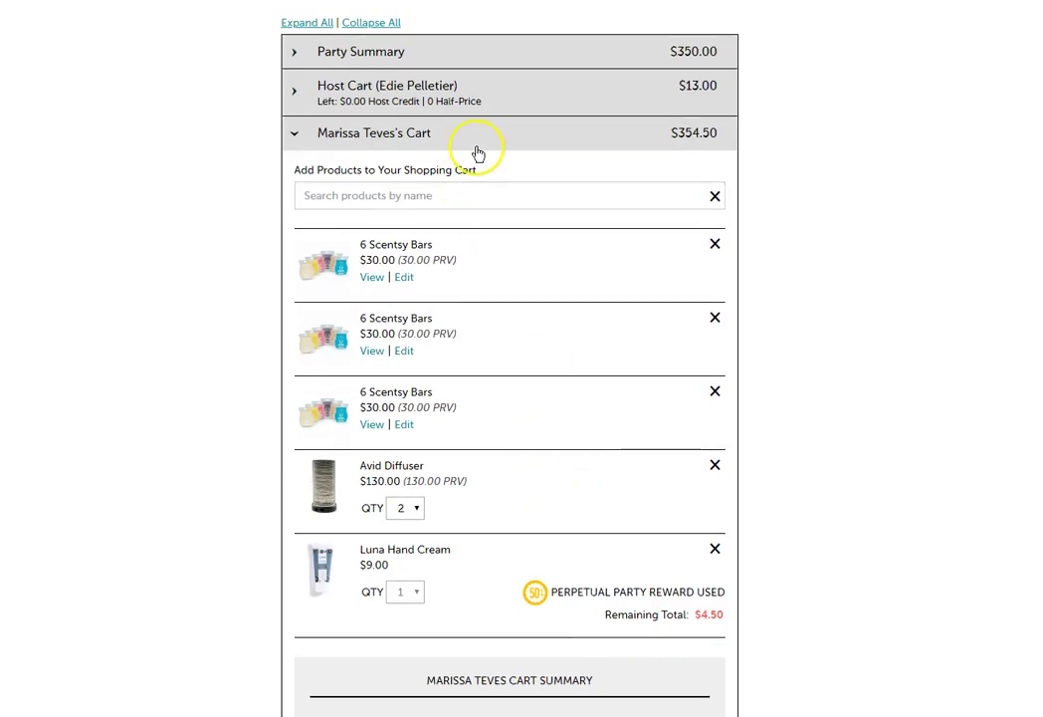
{"action": "left_click", "coordinate": [483, 136]}
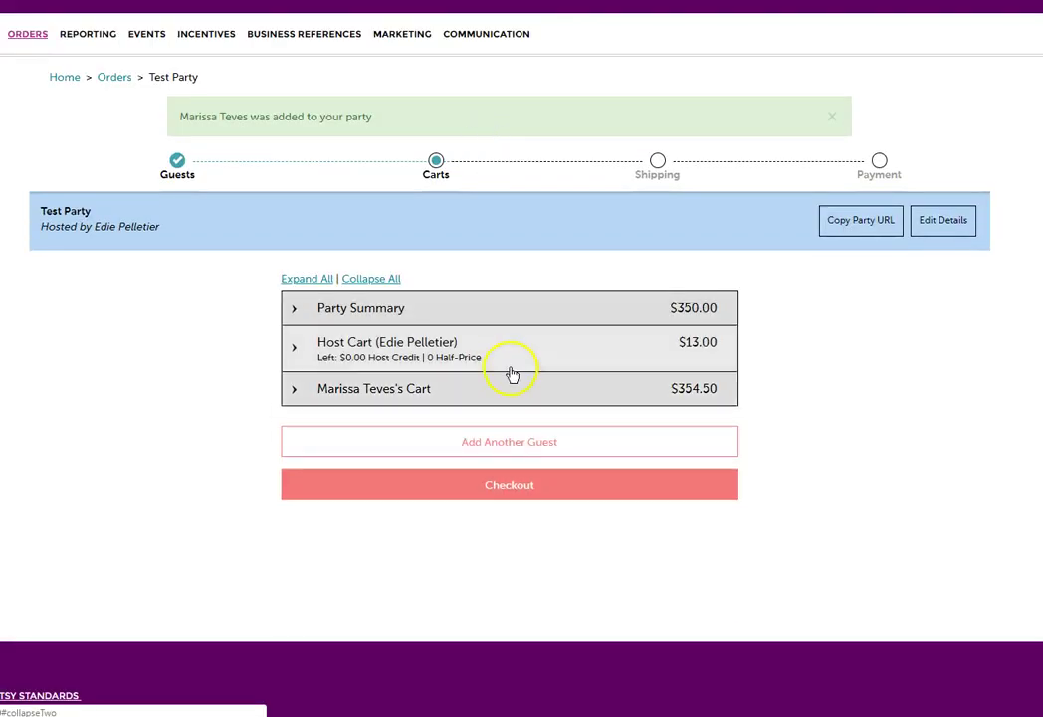
Proceed to checkout to view the party shipping options, and leave the party for the list of open orders.
{"action": "left_click", "coordinate": [525, 493]}
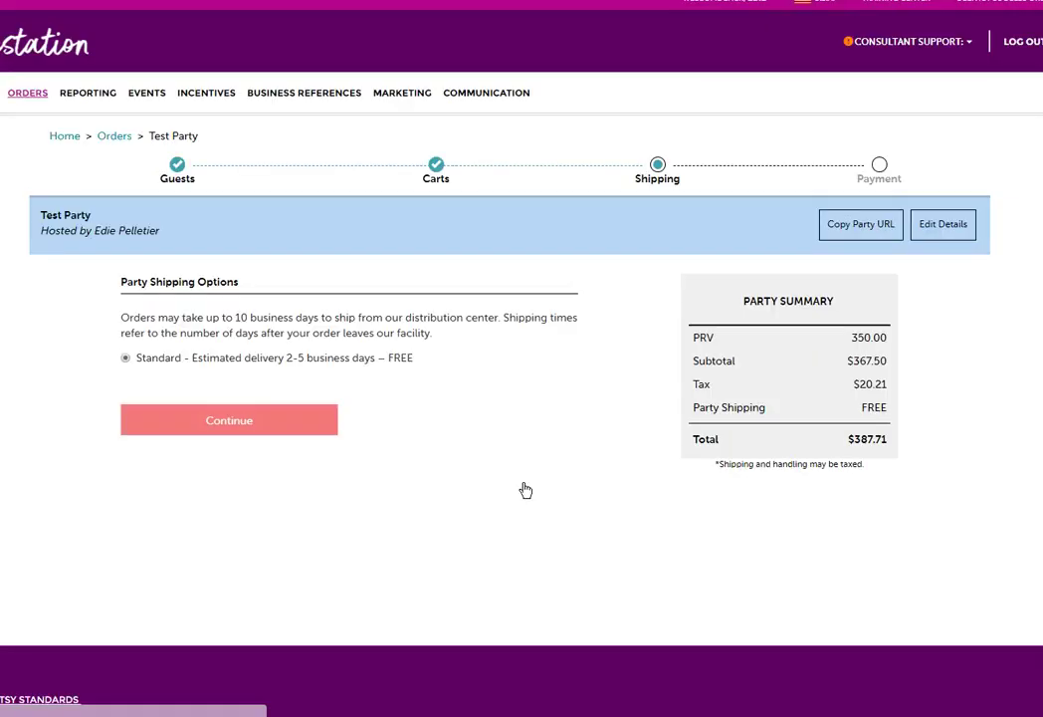
{"action": "left_click", "coordinate": [117, 137]}
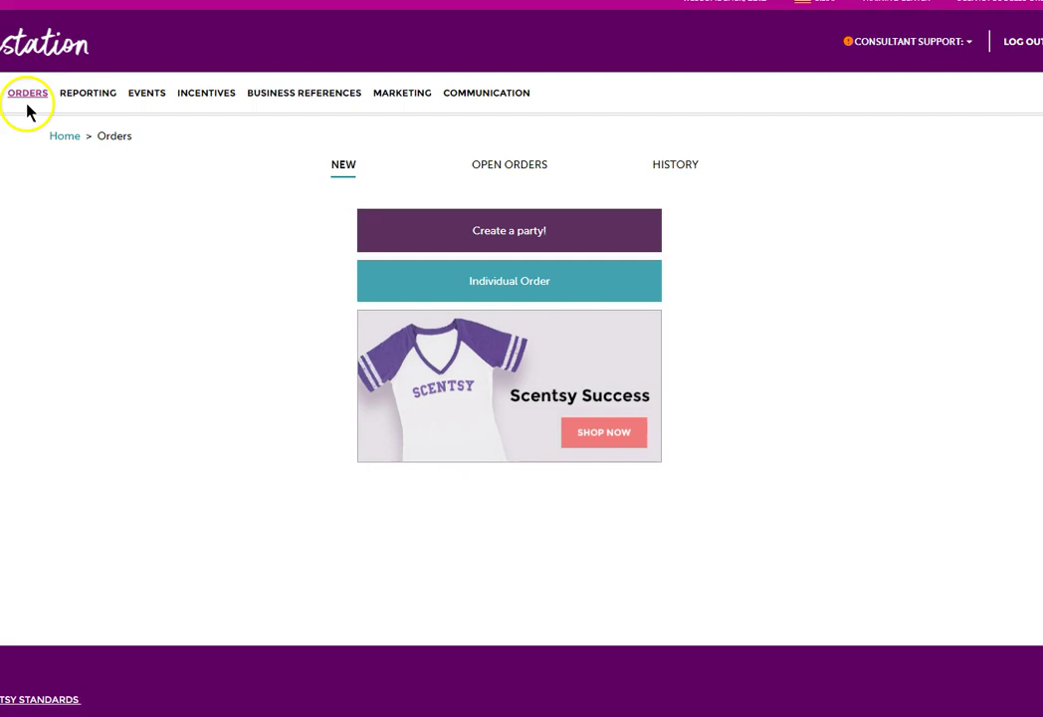
{"action": "left_click", "coordinate": [530, 170]}
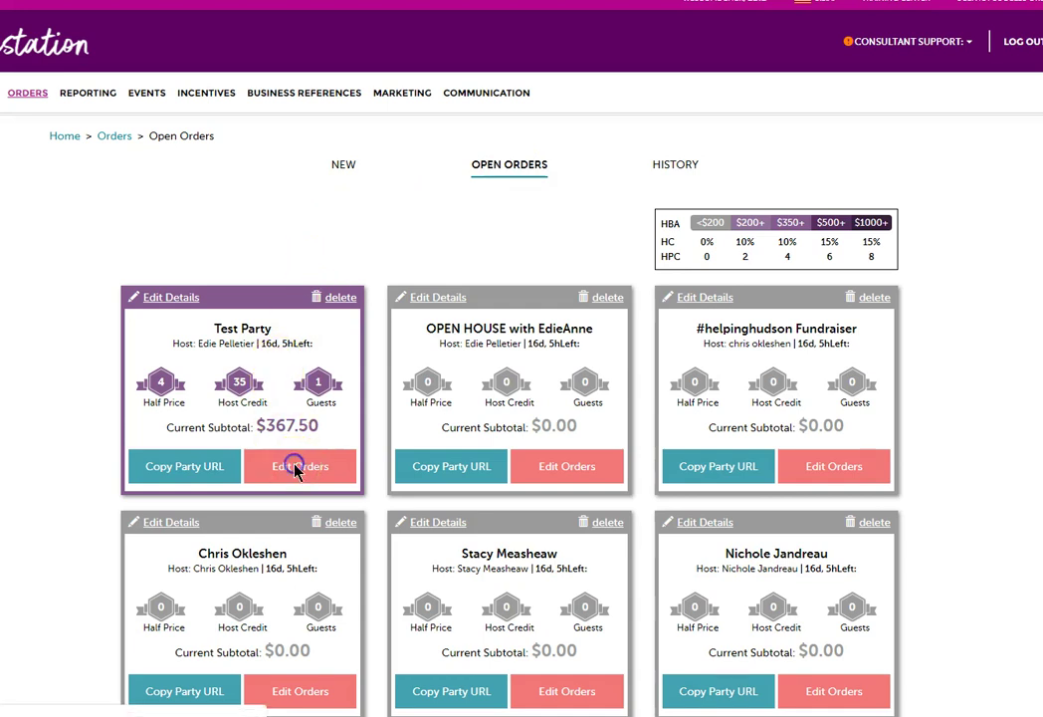
Open the orders of Test Party and review the earned and used rewards in its party summary.
{"action": "left_click", "coordinate": [295, 470]}
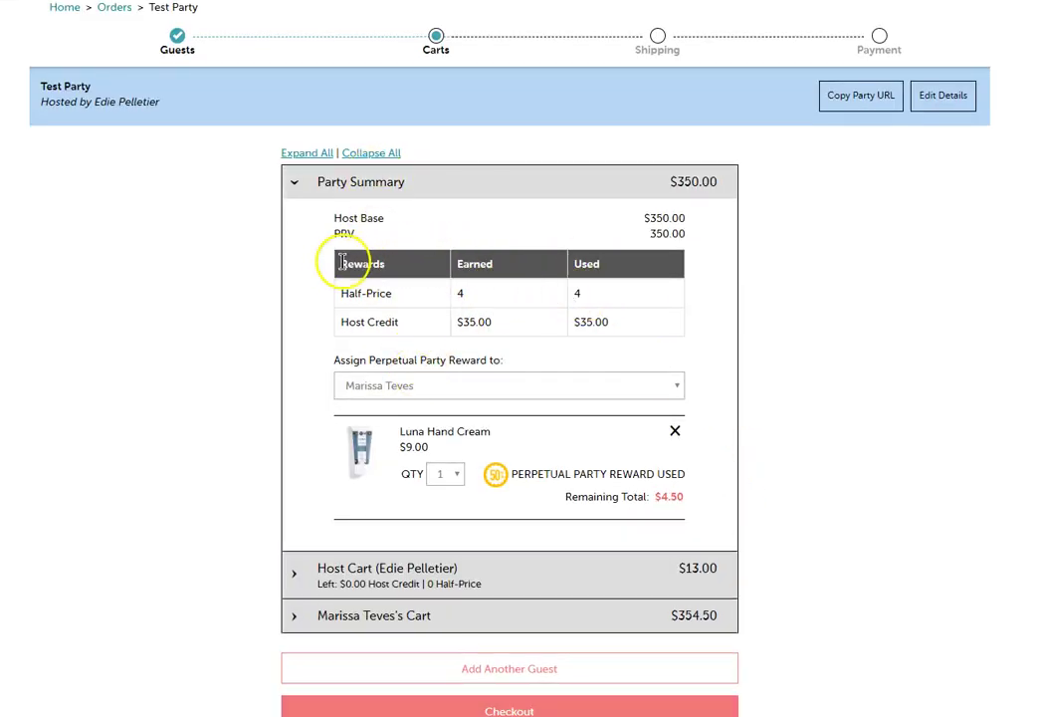
{"action": "left_click_drag", "start_coordinate": [298, 260], "coordinate": [619, 307]}
{"action": "left_click", "coordinate": [619, 308]}
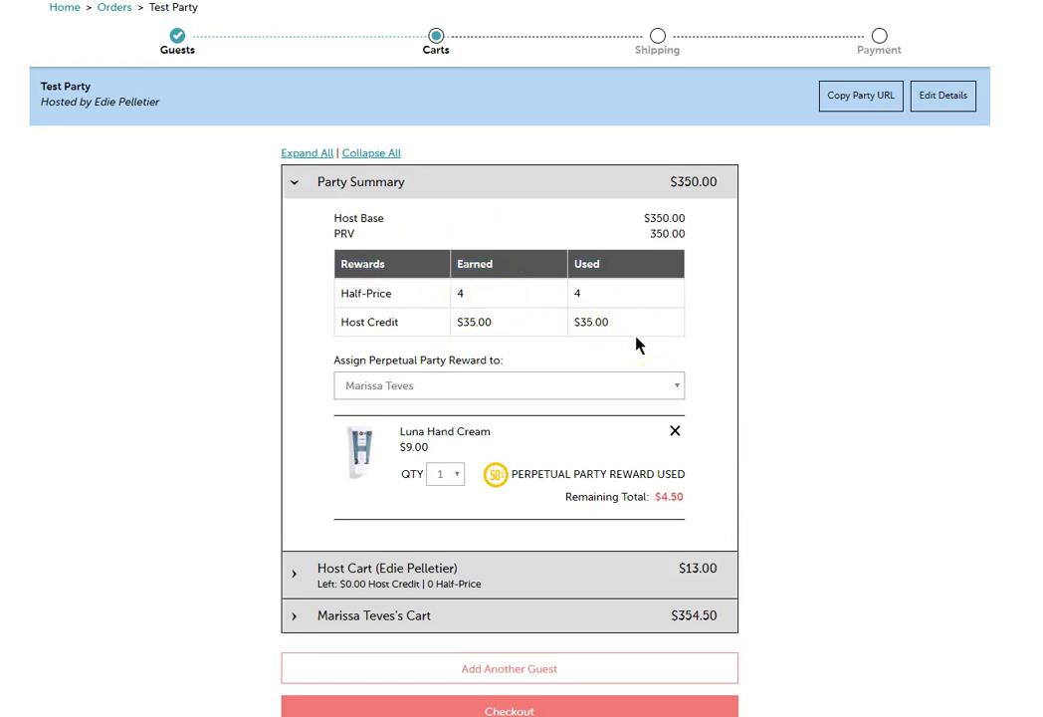
{"action": "scroll", "coordinate": [605, 400], "scroll_direction": "down", "scroll_amount": 2}
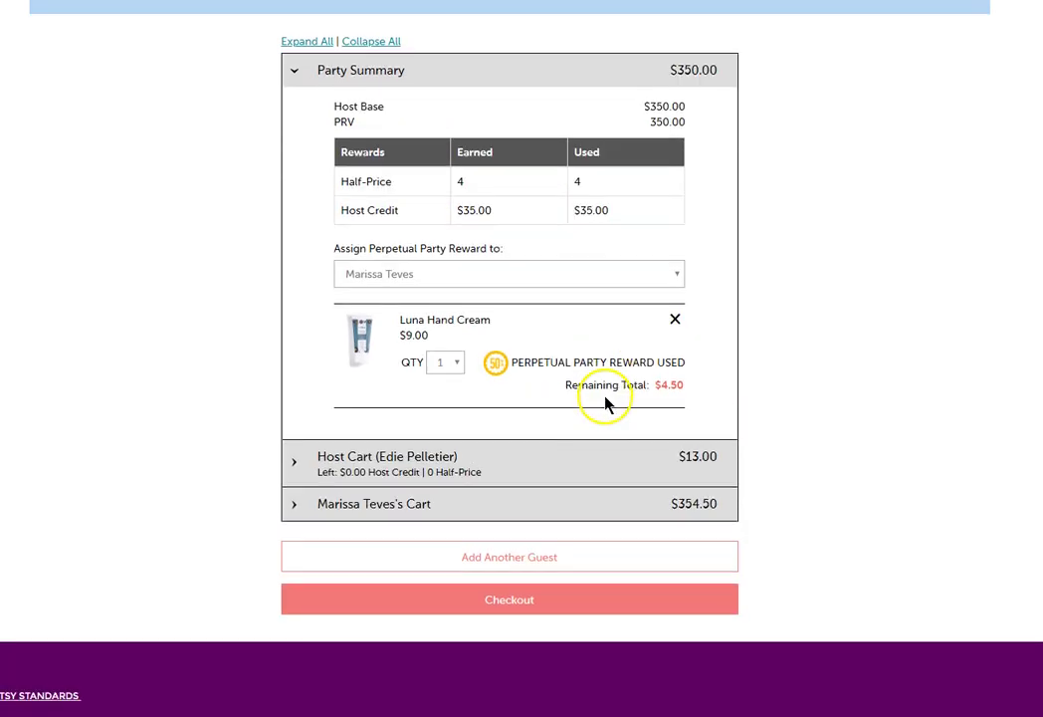
Proceed to checkout, keep the free Standard shipping option, and continue to the payment information.
{"action": "left_click", "coordinate": [518, 605]}
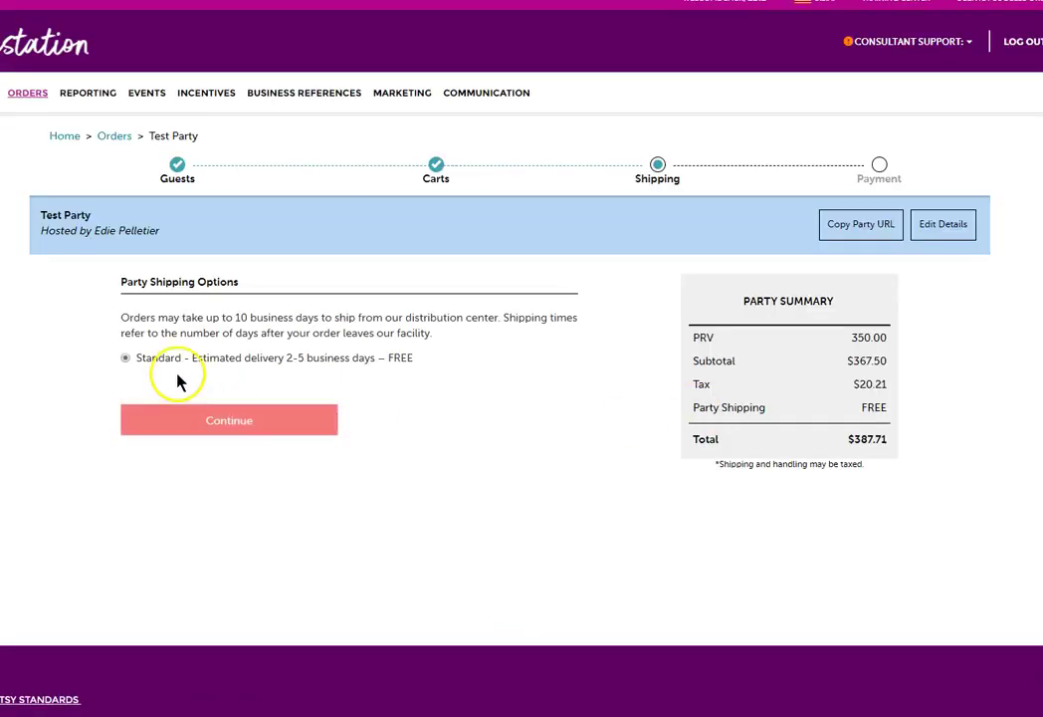
{"action": "left_click", "coordinate": [219, 426]}
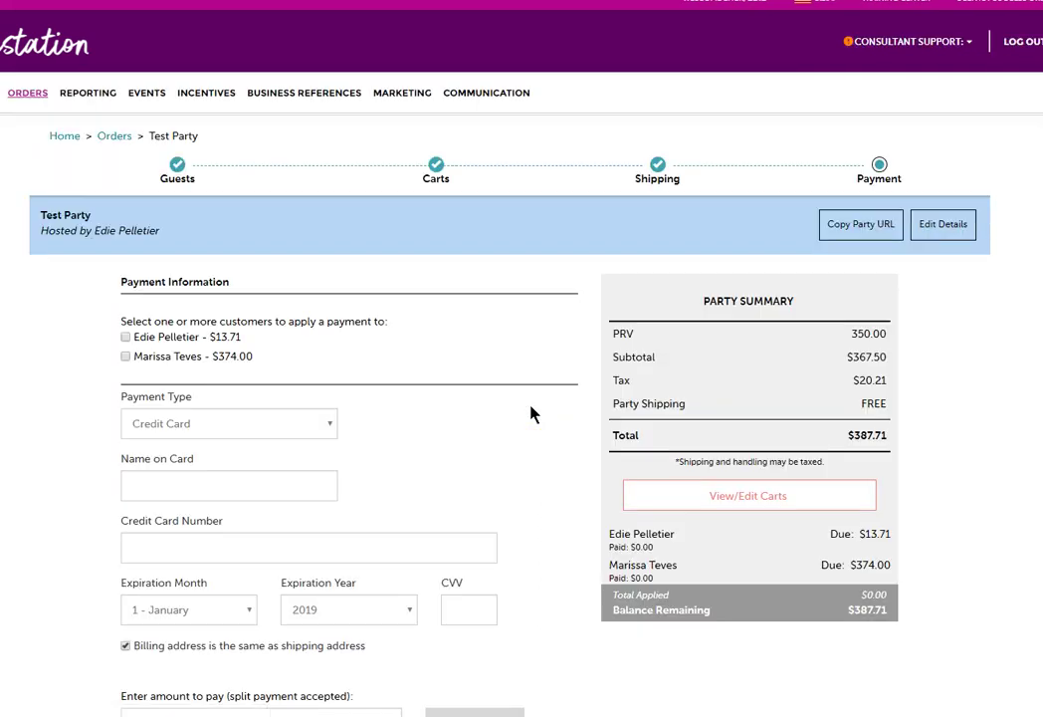
{"action": "left_click", "coordinate": [505, 414]}
{"action": "scroll", "coordinate": [505, 412], "scroll_direction": "down", "scroll_amount": 1}
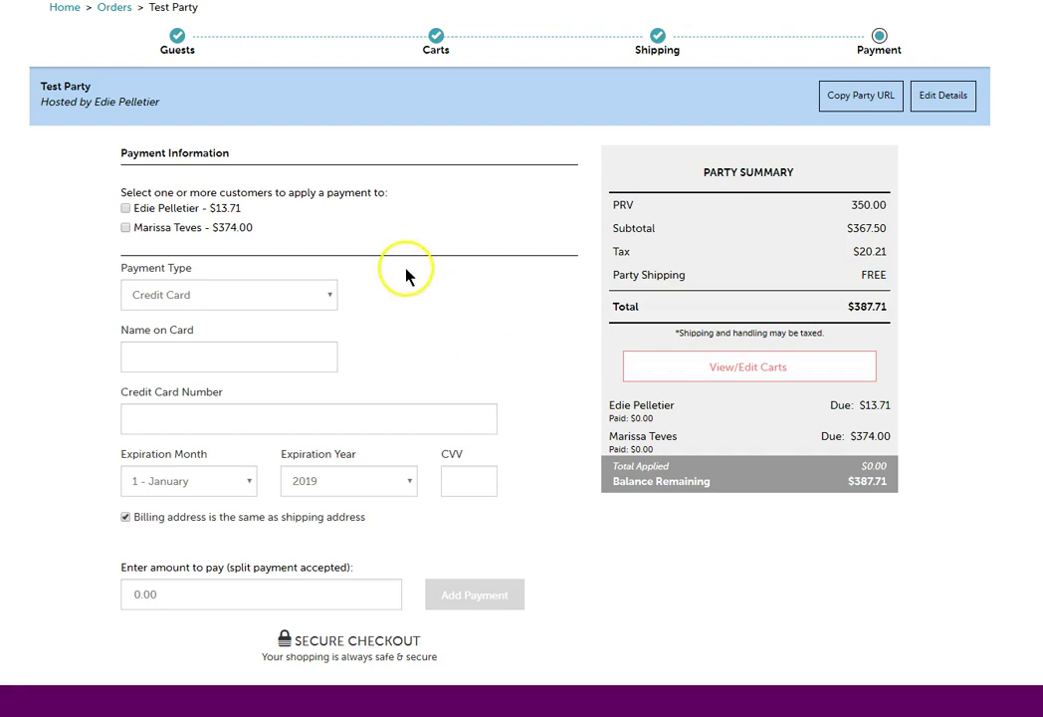
Select both the host and the guest for a credit card payment, and check the suggestions for the name on card.
{"action": "left_click", "coordinate": [126, 209]}
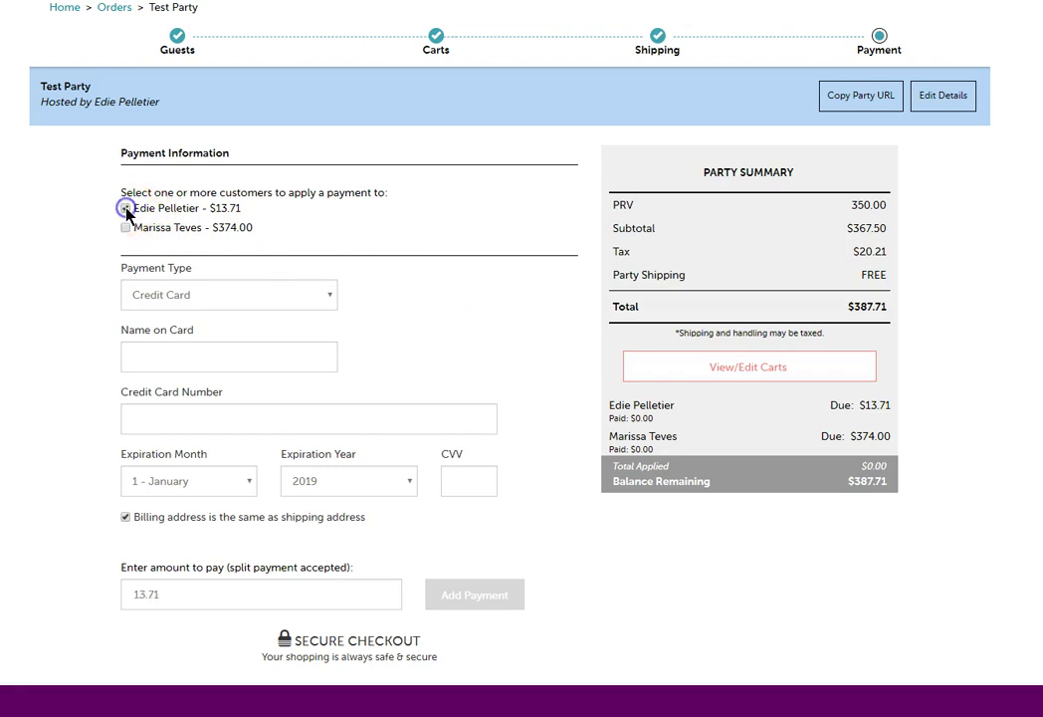
{"action": "left_click", "coordinate": [125, 228]}
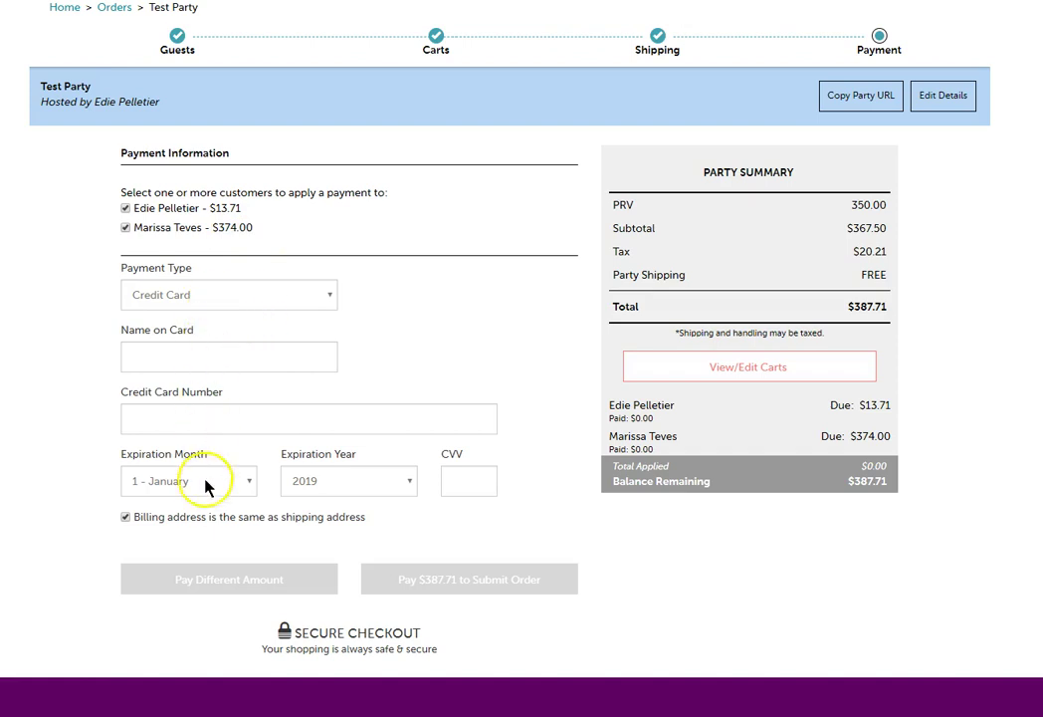
{"action": "left_click", "coordinate": [146, 356]}
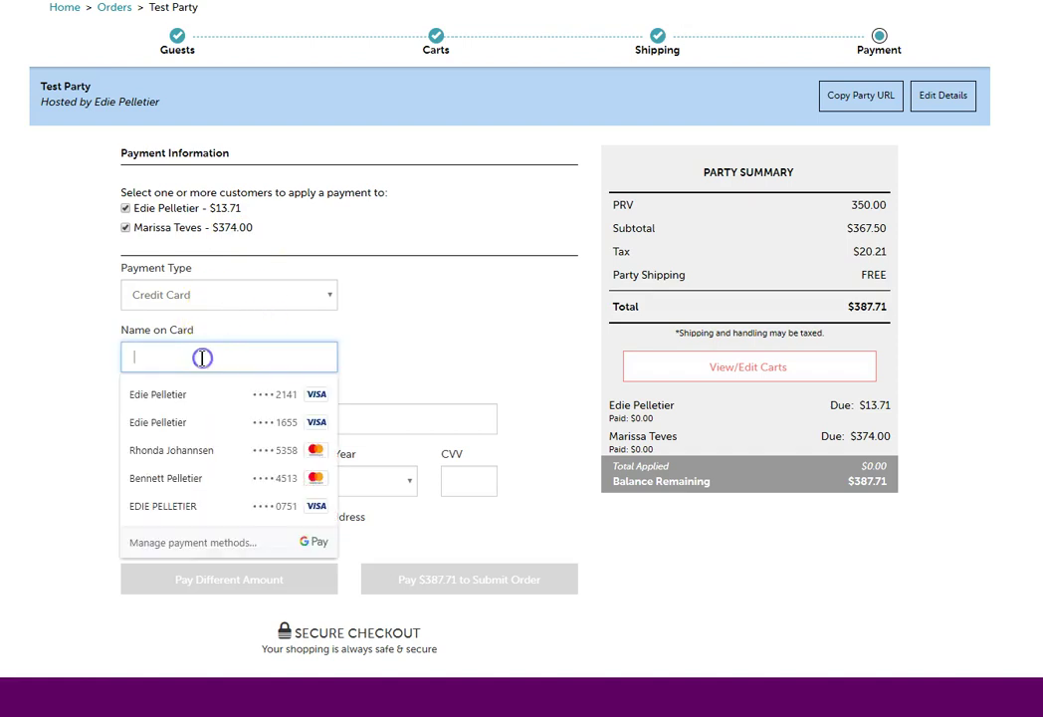
{"action": "left_click", "coordinate": [358, 364]}
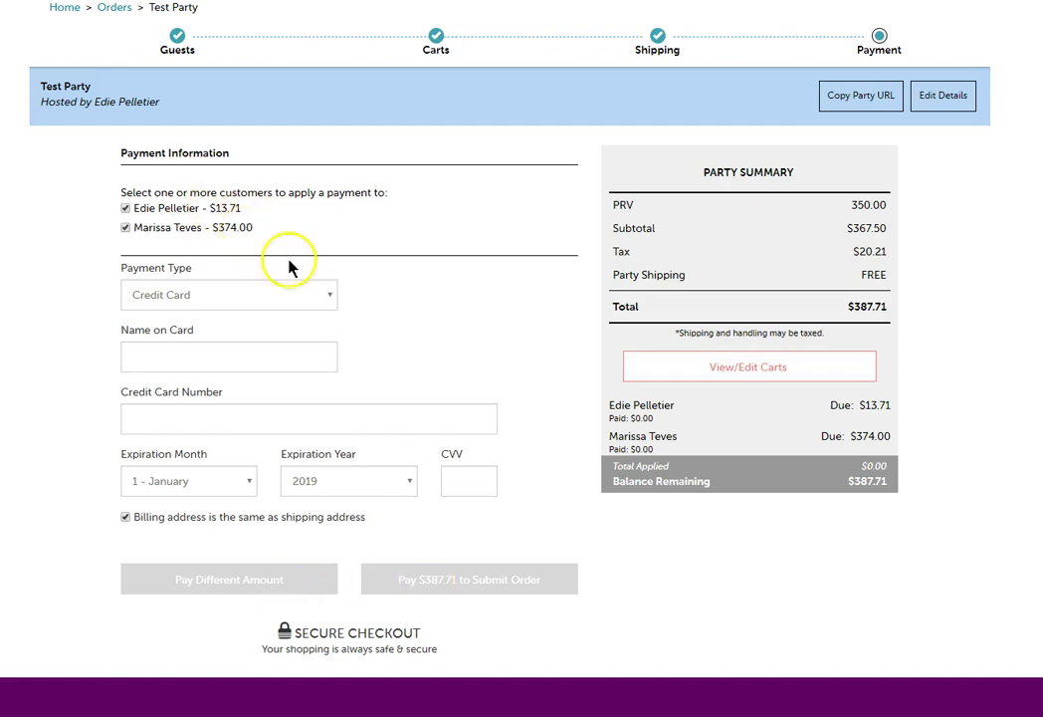
Examine the total applied and balance remaining in the party summary, and the option to pay the full amount and submit the order.
{"action": "left_click", "coordinate": [887, 470]}
{"action": "left_click_drag", "start_coordinate": [889, 473], "coordinate": [697, 461]}
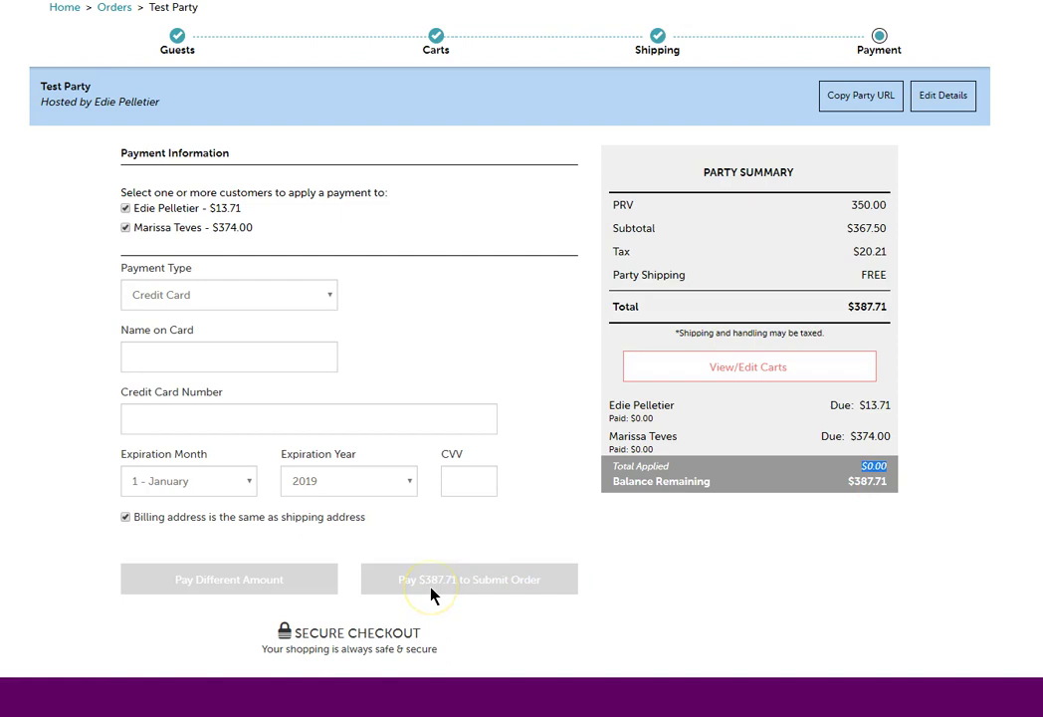
{"action": "left_click", "coordinate": [468, 585]}
{"action": "left_click", "coordinate": [505, 297]}
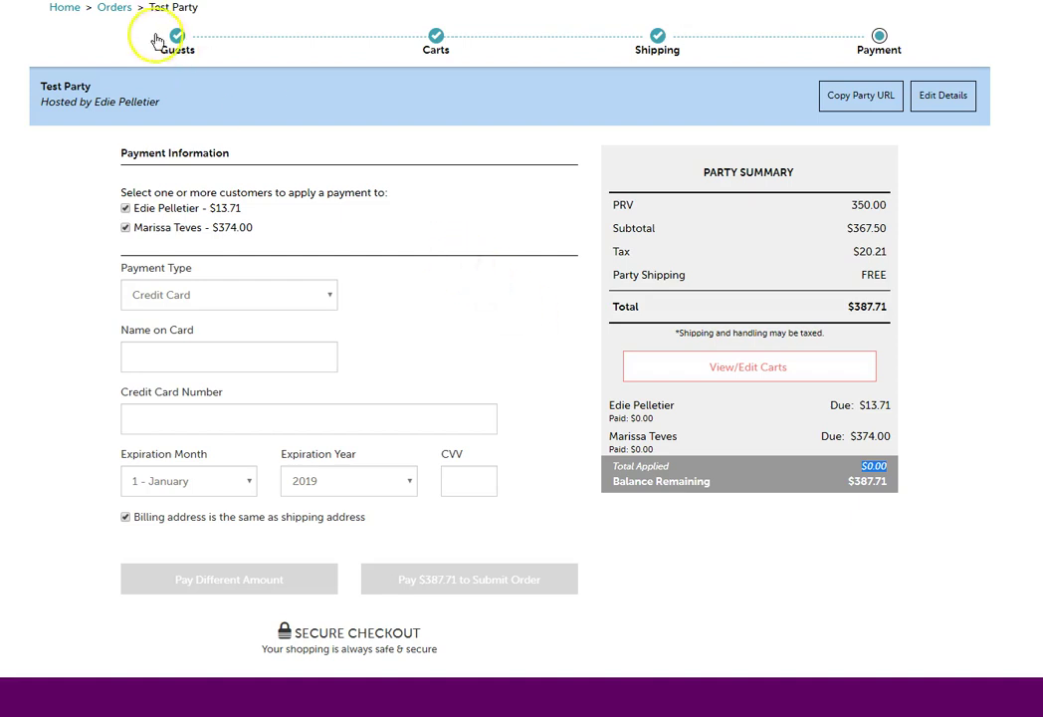
Leave the payment page for the list of open orders, and open the OPEN HOUSE party beside Test Party to view its carts.
{"action": "left_click", "coordinate": [117, 9]}
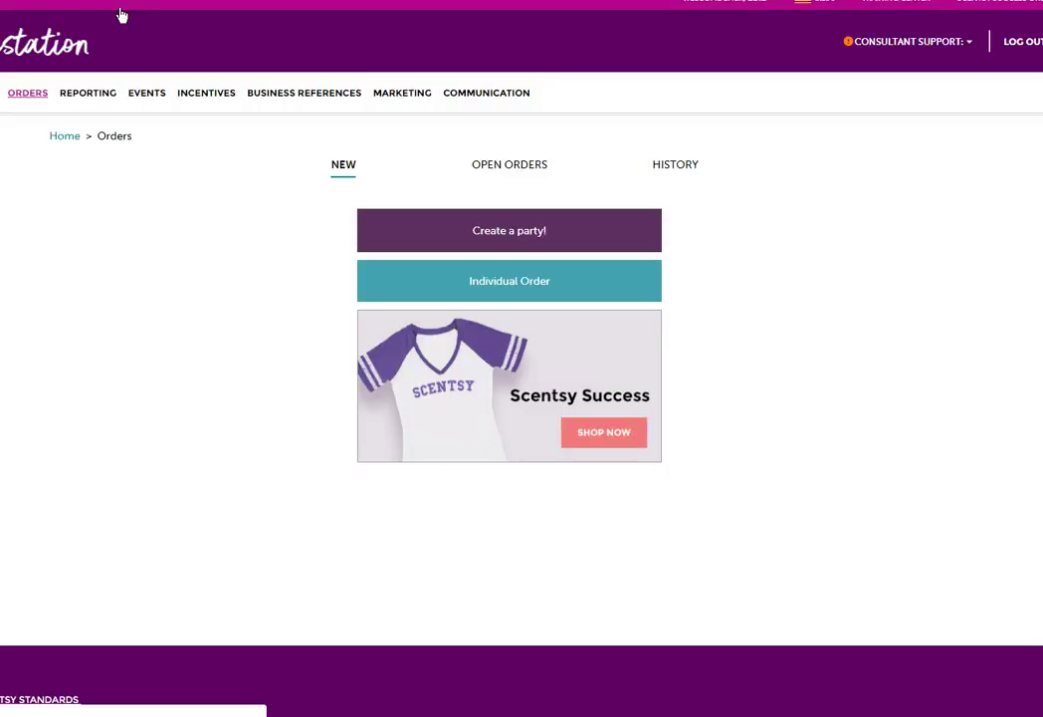
{"action": "left_click", "coordinate": [506, 169]}
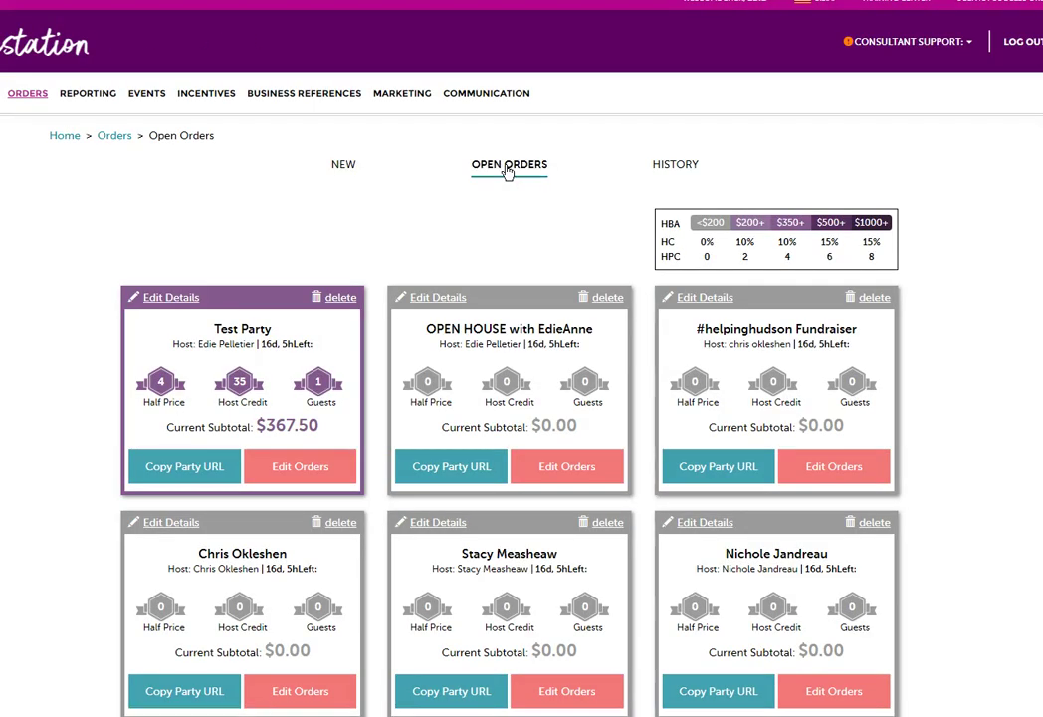
{"action": "scroll", "coordinate": [564, 221], "scroll_direction": "down", "scroll_amount": 2}
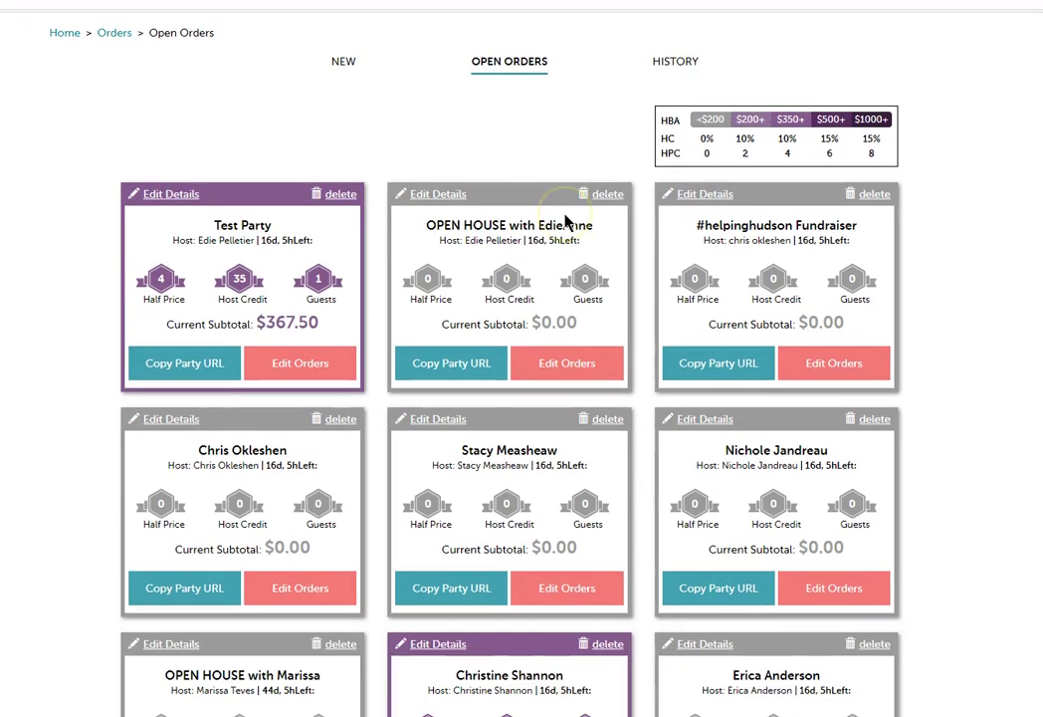
{"action": "left_click", "coordinate": [567, 363]}
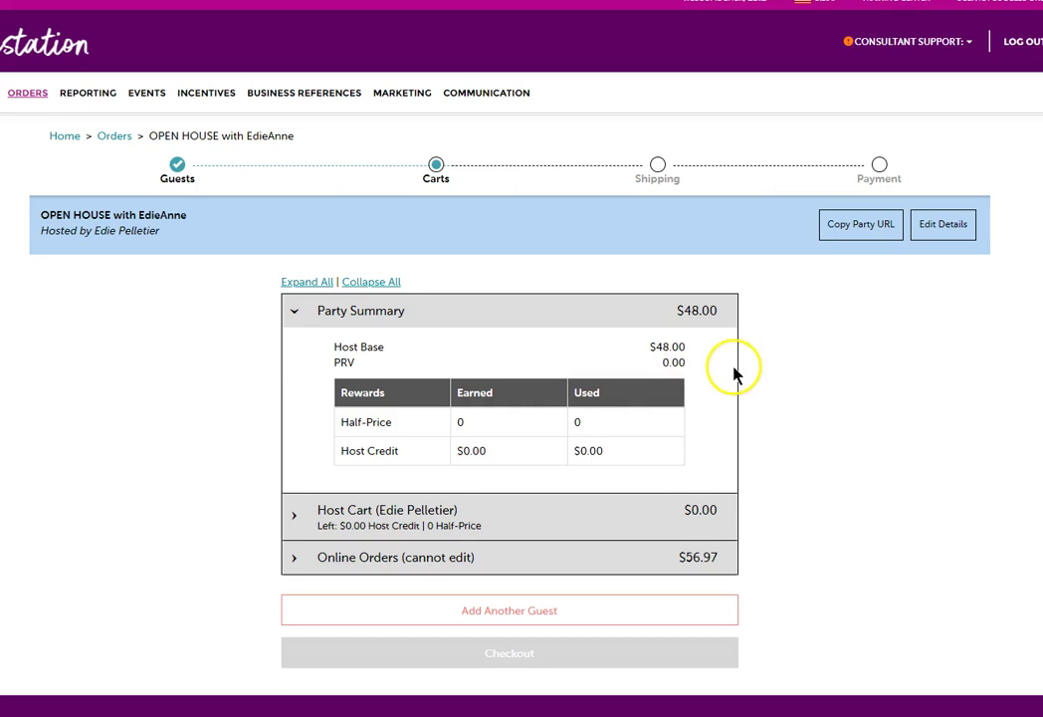
{"action": "scroll", "coordinate": [691, 428], "scroll_direction": "down", "scroll_amount": 1}
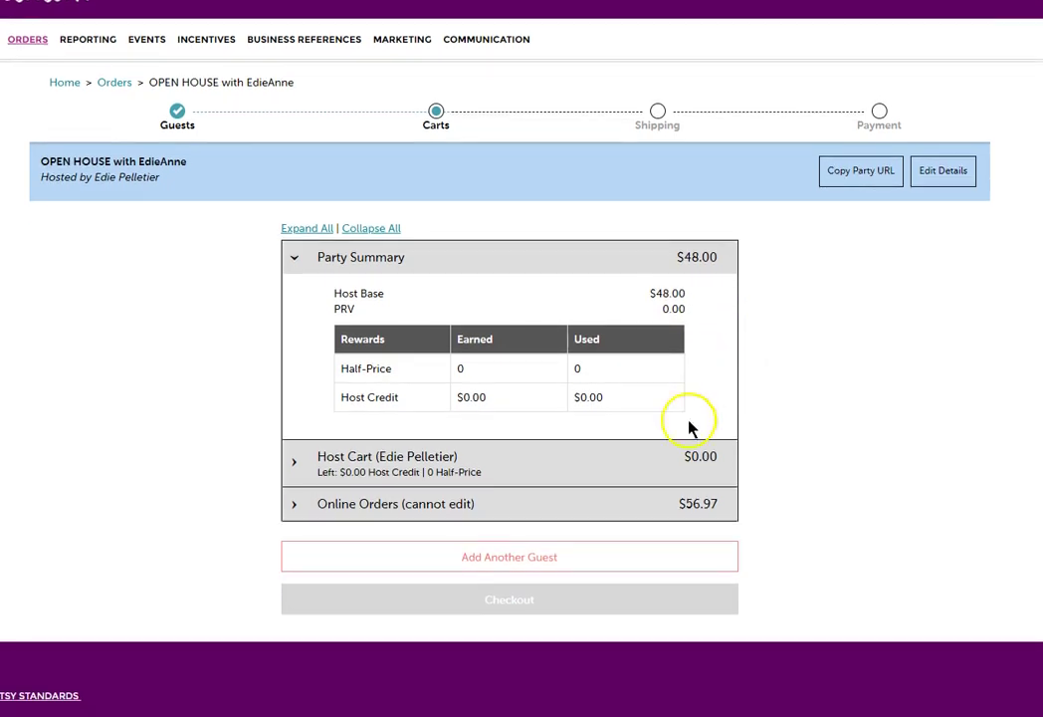
Expand the party's online orders to review the guest's shipping details and items, collapse them, and return to the main Orders page.
{"action": "left_click", "coordinate": [498, 519]}
{"action": "scroll", "coordinate": [535, 521], "scroll_direction": "down", "scroll_amount": 3}
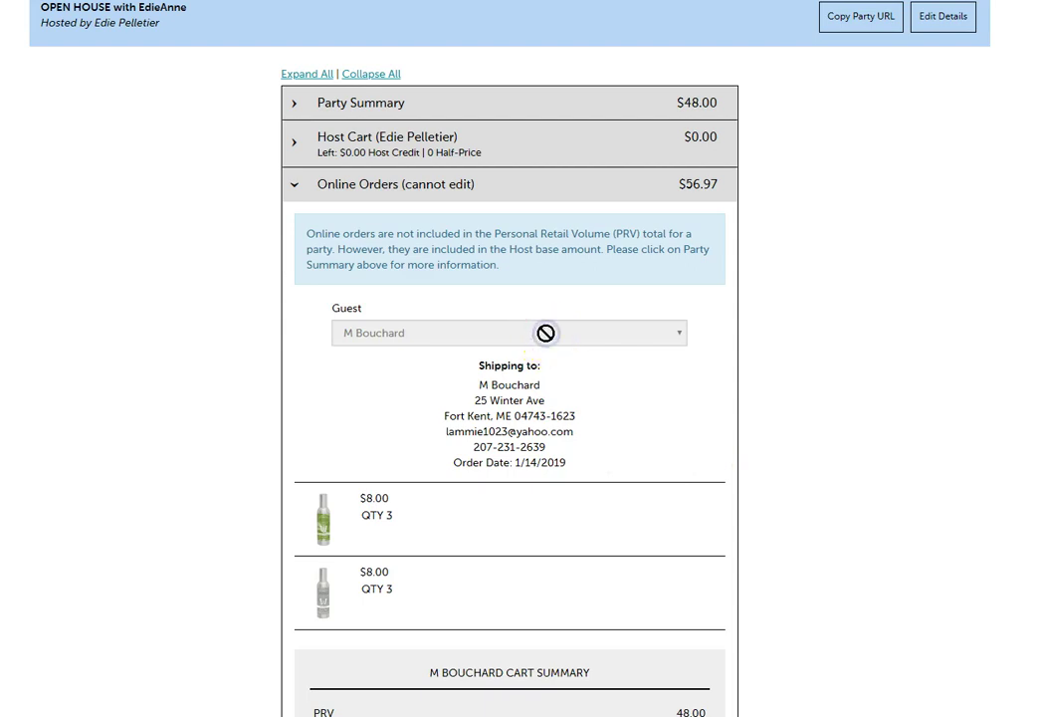
{"action": "scroll", "coordinate": [595, 412], "scroll_direction": "up", "scroll_amount": 4}
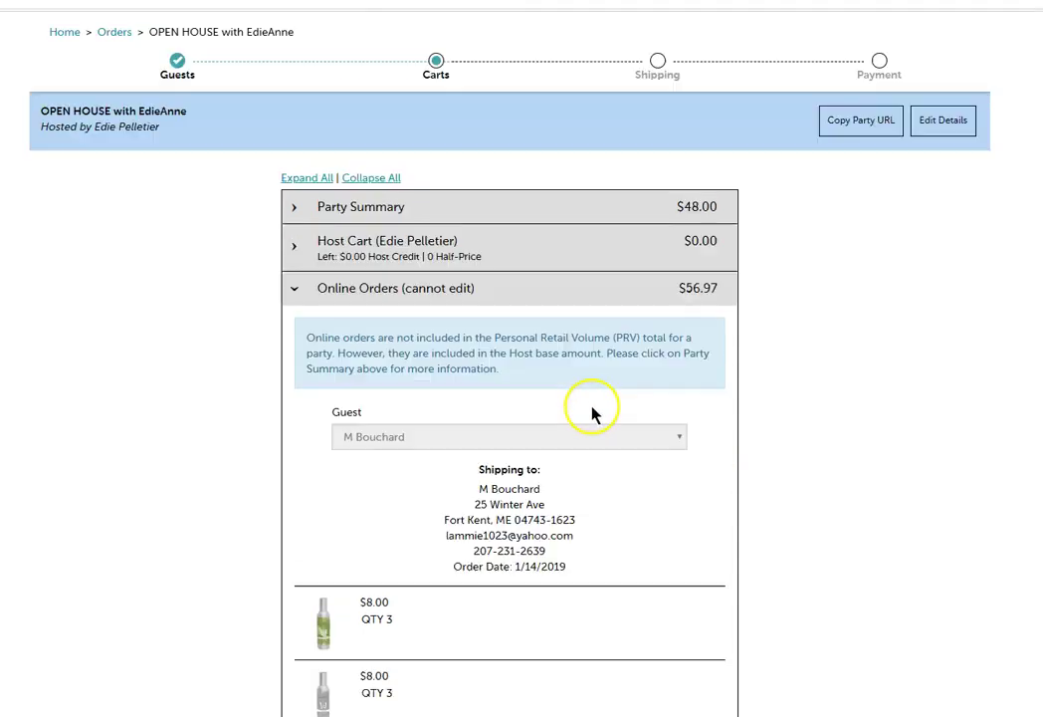
{"action": "left_click", "coordinate": [515, 397]}
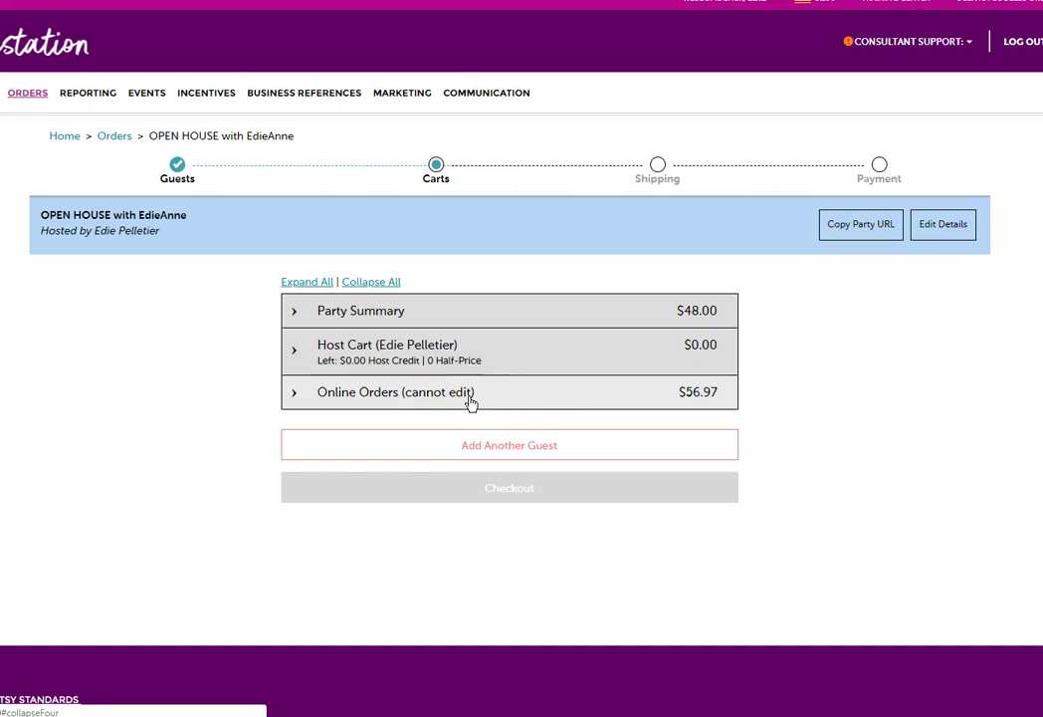
{"action": "left_click", "coordinate": [116, 139]}
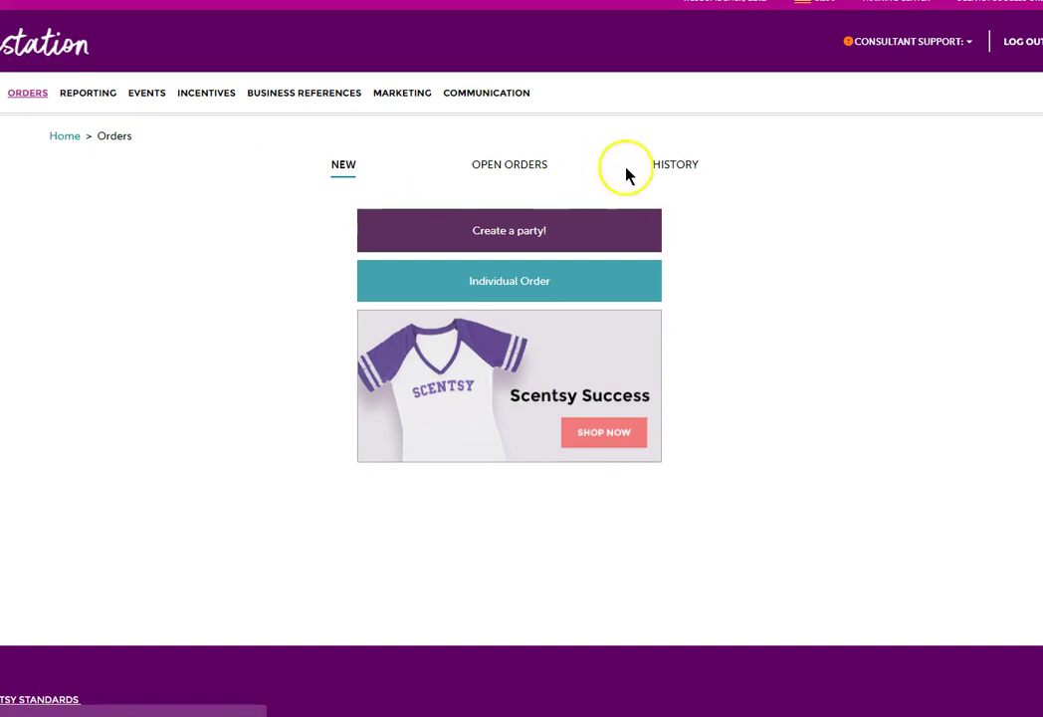